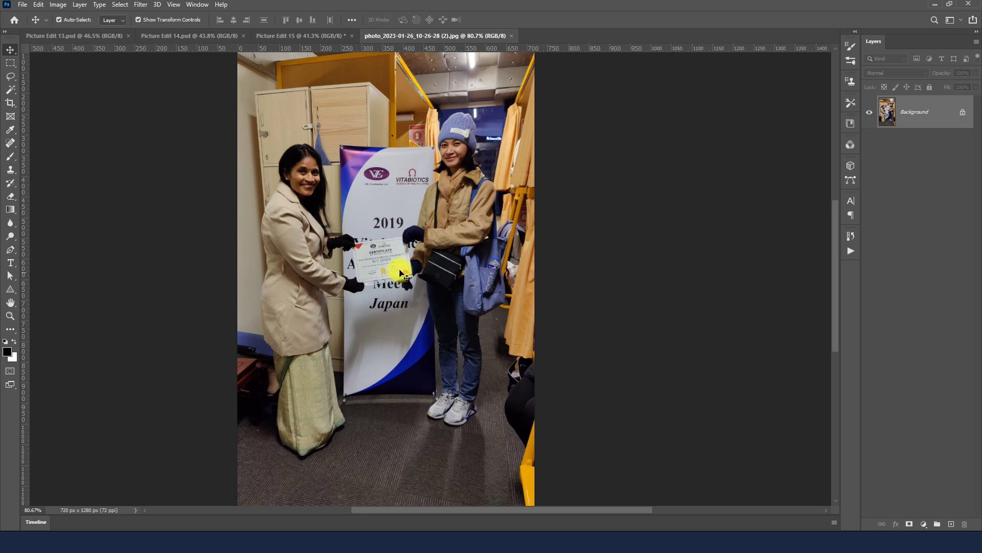
# - With the Pen tool, start the outline at the right woman's shoulder and curve it down the jacket and sleeve
pyautogui.press('p')
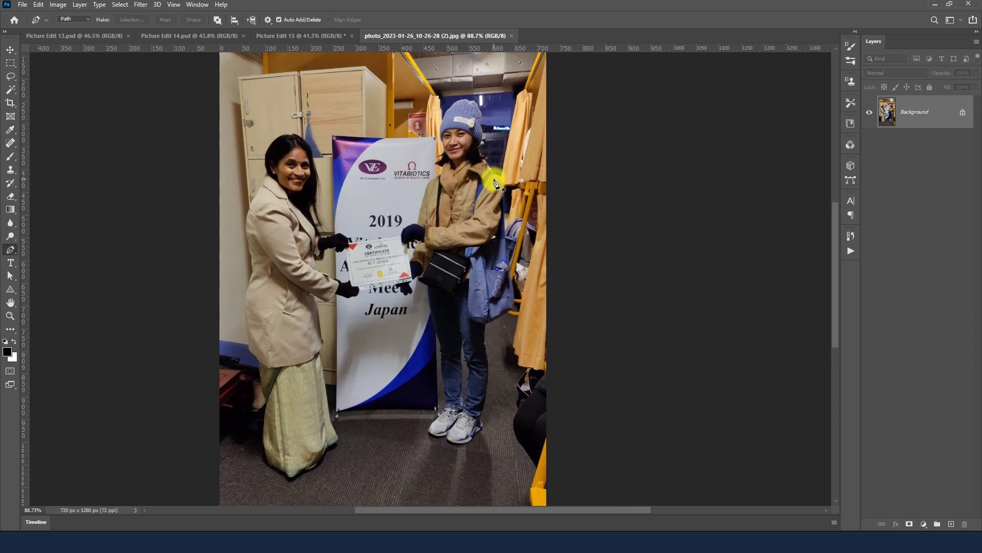
pyautogui.scroll(7, 478, 154)
pyautogui.scroll(5, 478, 151)
pyautogui.scroll(4, 474, 143)
pyautogui.click(466, 131)
pyautogui.moveTo(488, 163); pyautogui.dragTo(556, 240)
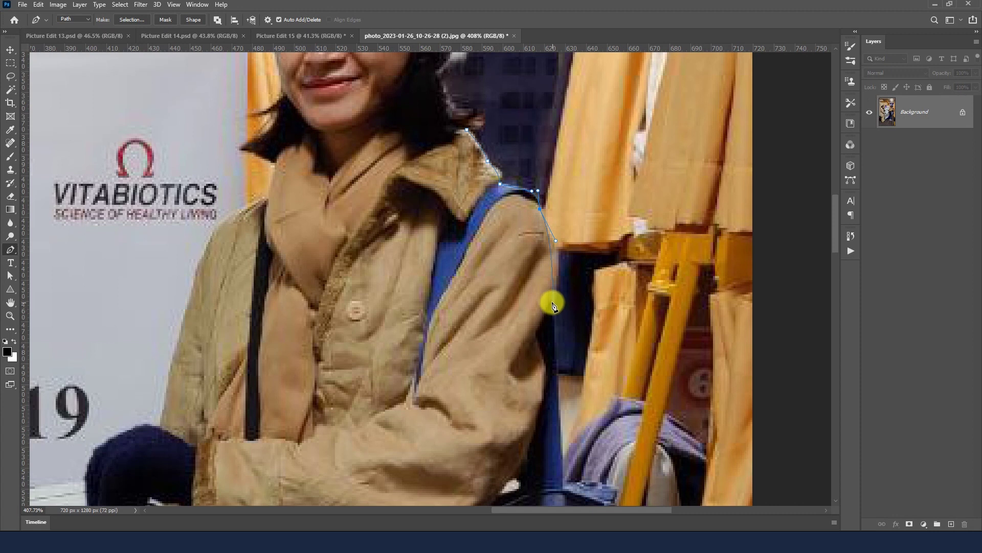
pyautogui.moveTo(538, 341)
pyautogui.mouseDown()
pyautogui.moveTo(539, 354)
pyautogui.moveTo(514, 231)
pyautogui.moveTo(503, 278)
pyautogui.mouseUp()
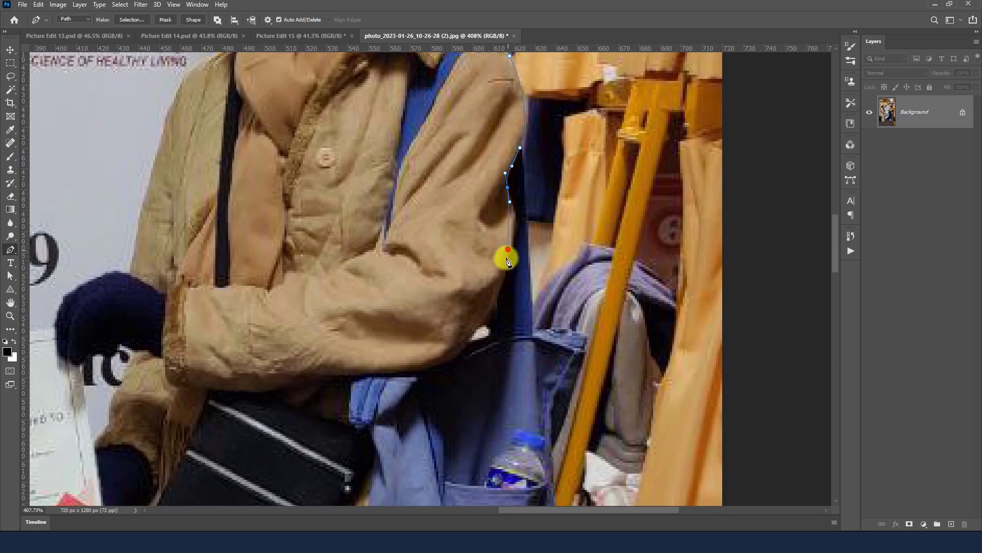
pyautogui.moveTo(478, 326); pyautogui.dragTo(460, 350)
# - Extend the outline further down the jacket's edge
pyautogui.scroll(-5, 517, 347)
pyautogui.scroll(-1, 522, 348)
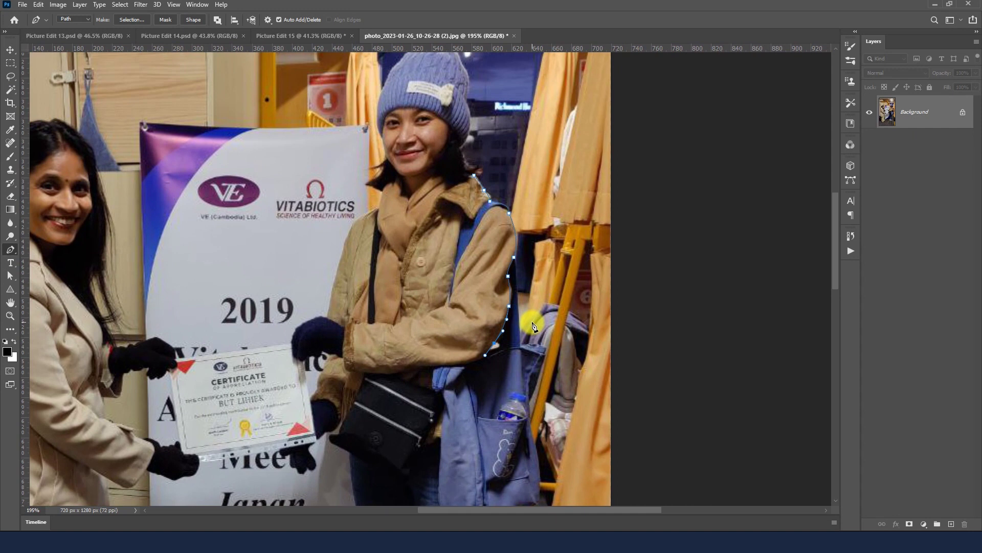
pyautogui.scroll(3, 523, 284)
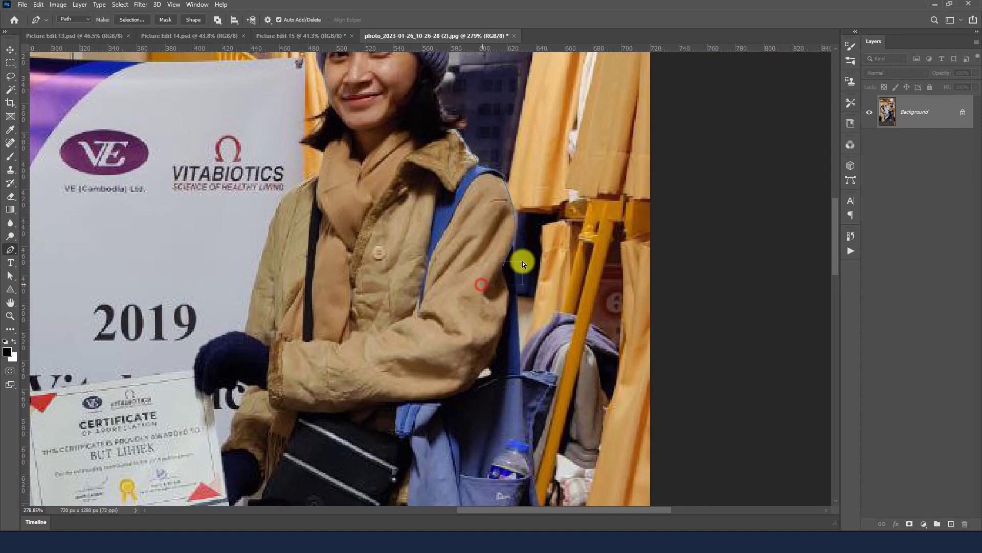
pyautogui.click(513, 247)
pyautogui.click(520, 399)
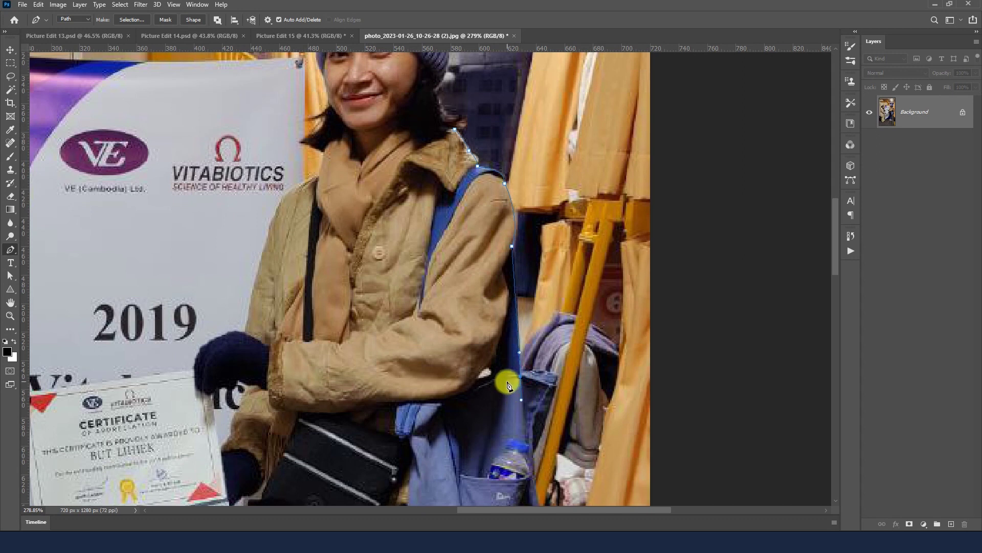
# - Trace the outline across the bag's top edge and down its side
pyautogui.moveTo(548, 423); pyautogui.dragTo(493, 258)
pyautogui.scroll(2, 490, 333)
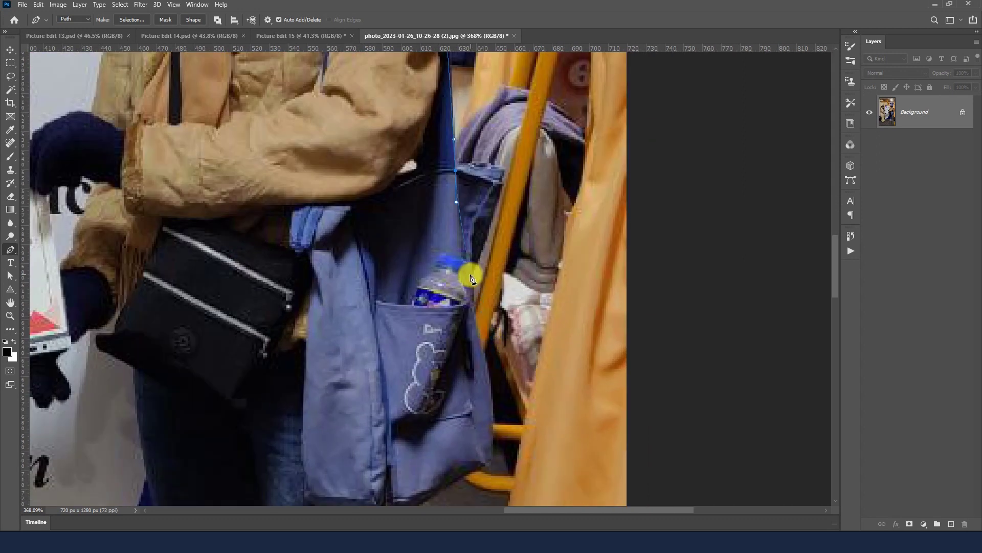
pyautogui.scroll(-1, 468, 271)
pyautogui.scroll(-3, 467, 277)
pyautogui.scroll(3, 457, 182)
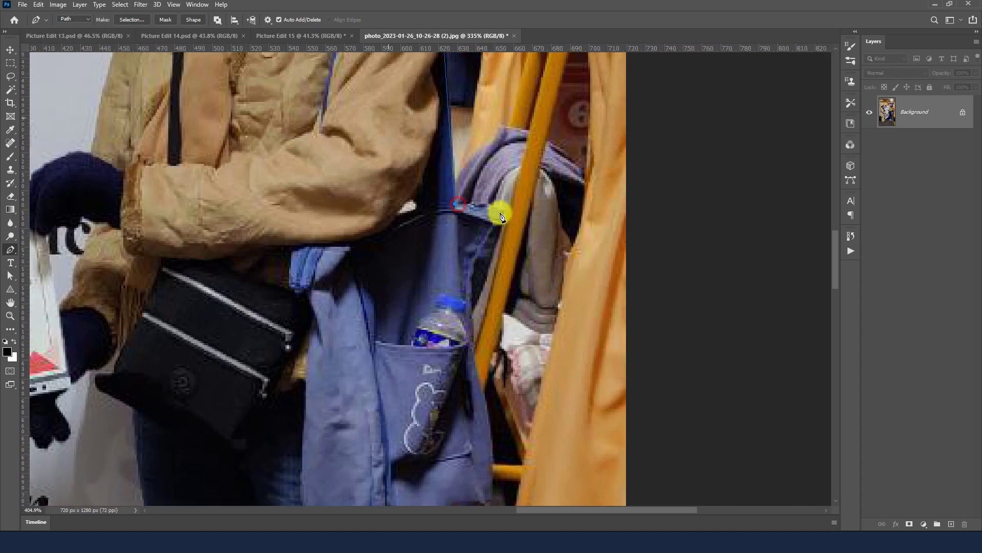
pyautogui.scroll(2, 459, 207)
pyautogui.click(494, 206)
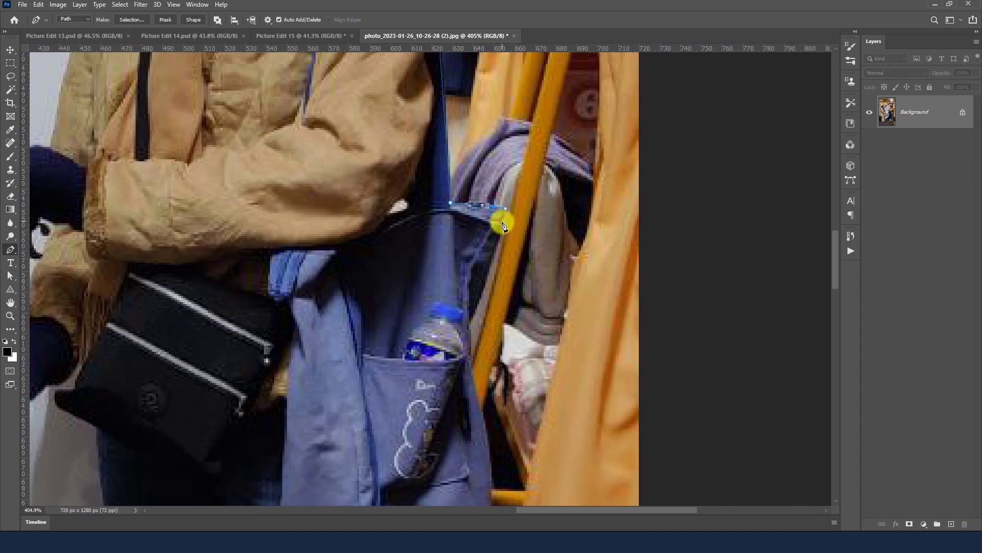
pyautogui.click(502, 227)
pyautogui.click(485, 286)
pyautogui.click(478, 303)
pyautogui.click(469, 324)
# - Curve the outline around the bag's bottom corner and along its base
pyautogui.moveTo(478, 399); pyautogui.dragTo(445, 304)
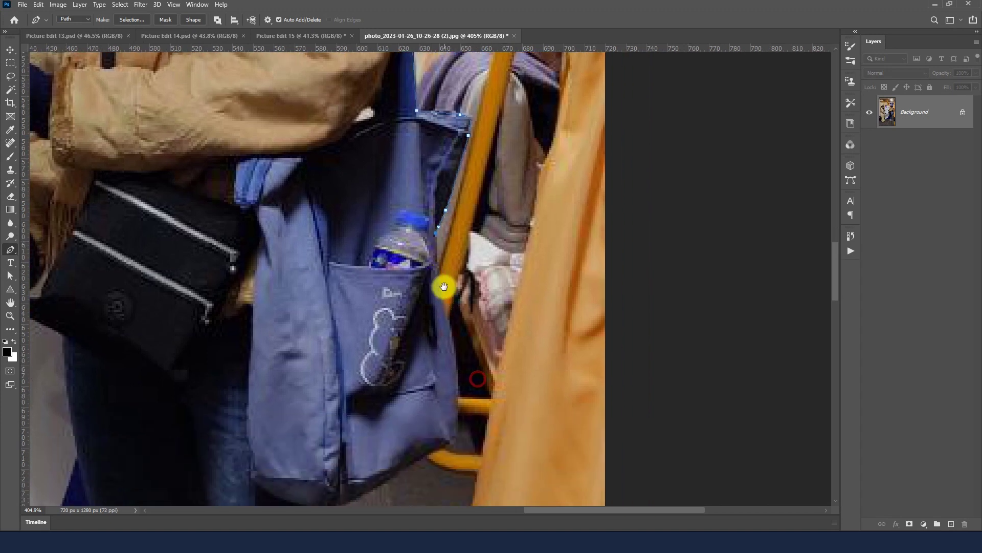
pyautogui.click(445, 316)
pyautogui.scroll(-3, 451, 307)
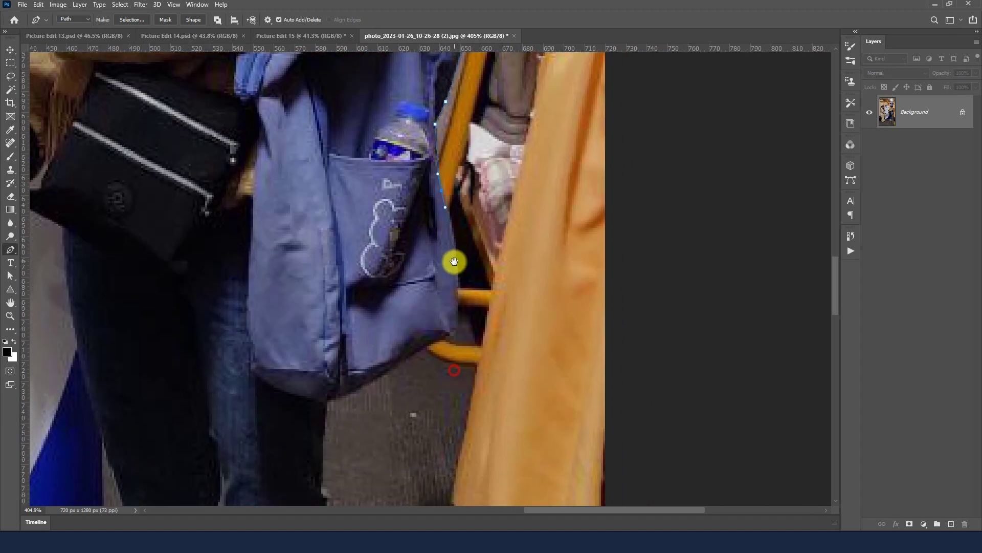
pyautogui.moveTo(451, 334); pyautogui.dragTo(436, 341)
pyautogui.click(388, 375)
pyautogui.scroll(-3, 450, 348)
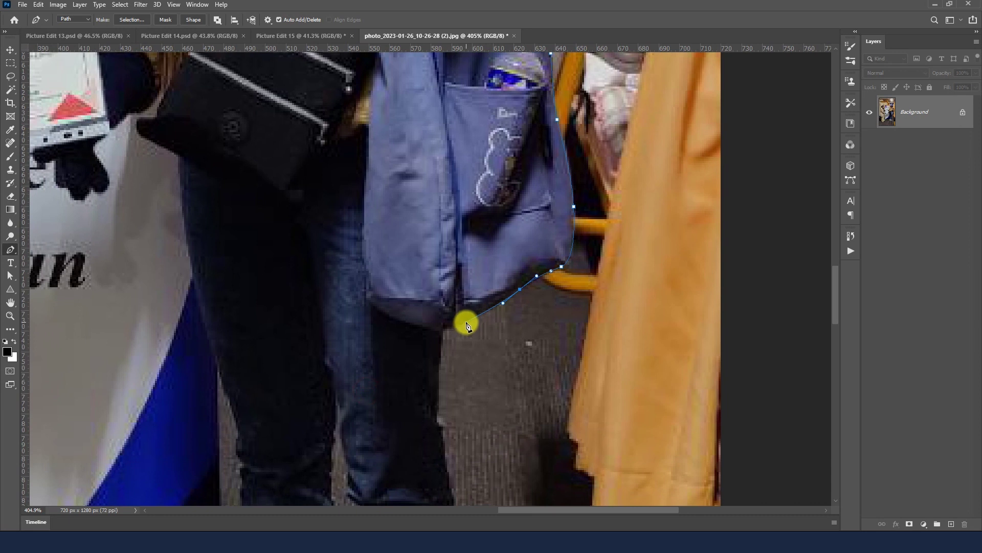
pyautogui.click(449, 330)
pyautogui.scroll(-3, 415, 333)
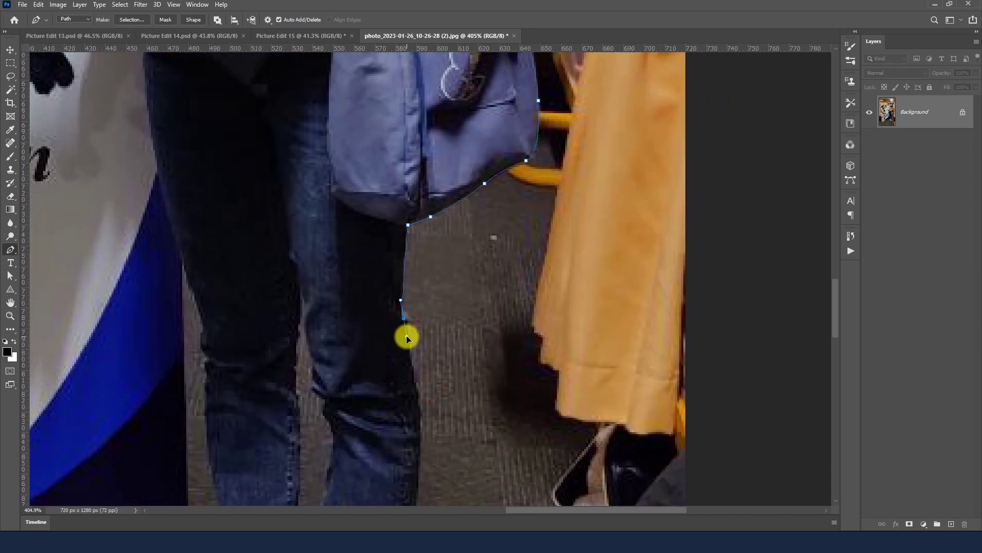
pyautogui.scroll(-3, 412, 324)
# - Carry the outline down the jeans' outer edge to the shoe
pyautogui.moveTo(414, 323); pyautogui.dragTo(415, 349)
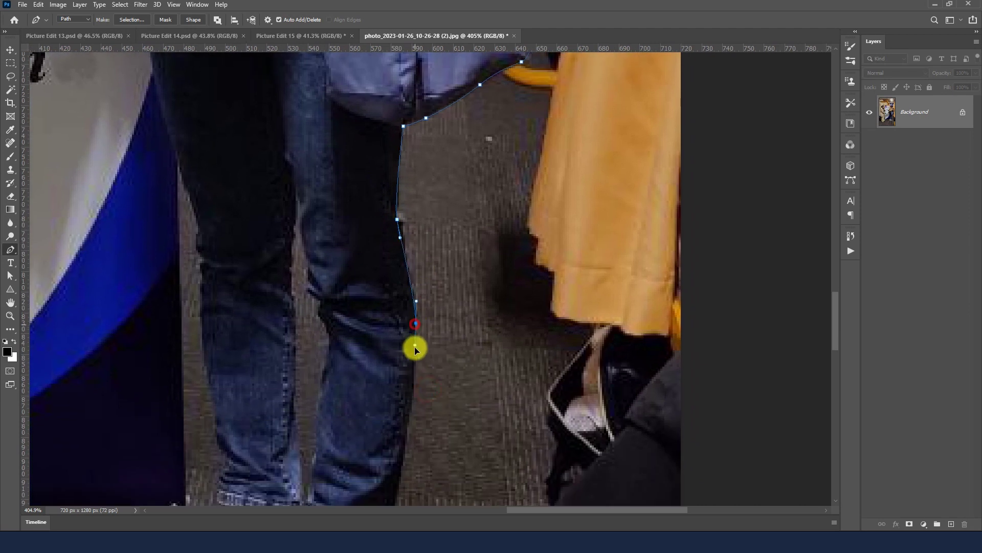
pyautogui.scroll(-5, 440, 287)
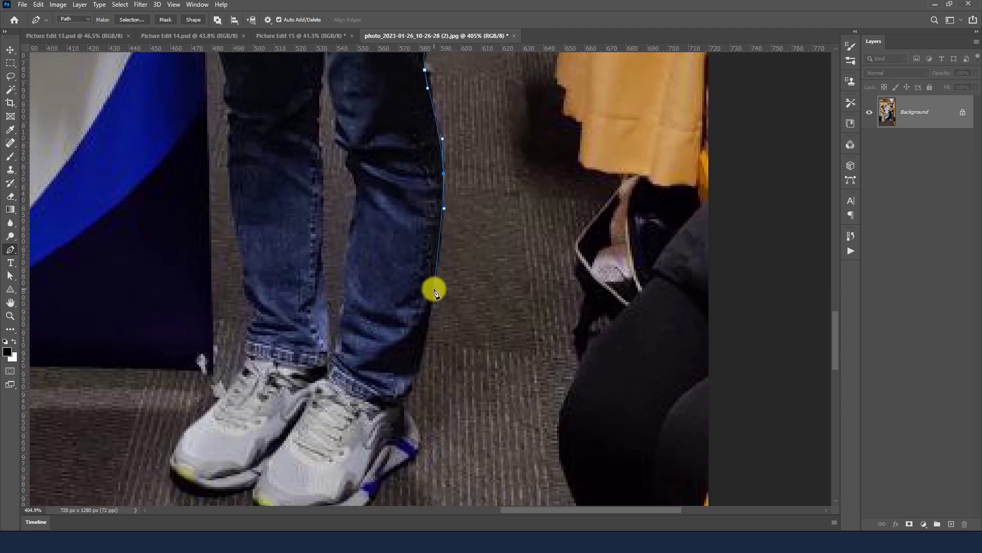
pyautogui.click(427, 324)
pyautogui.moveTo(424, 369)
pyautogui.mouseDown()
pyautogui.moveTo(462, 177)
pyautogui.moveTo(449, 208)
pyautogui.mouseUp()
pyautogui.scroll(-3, 554, 202)
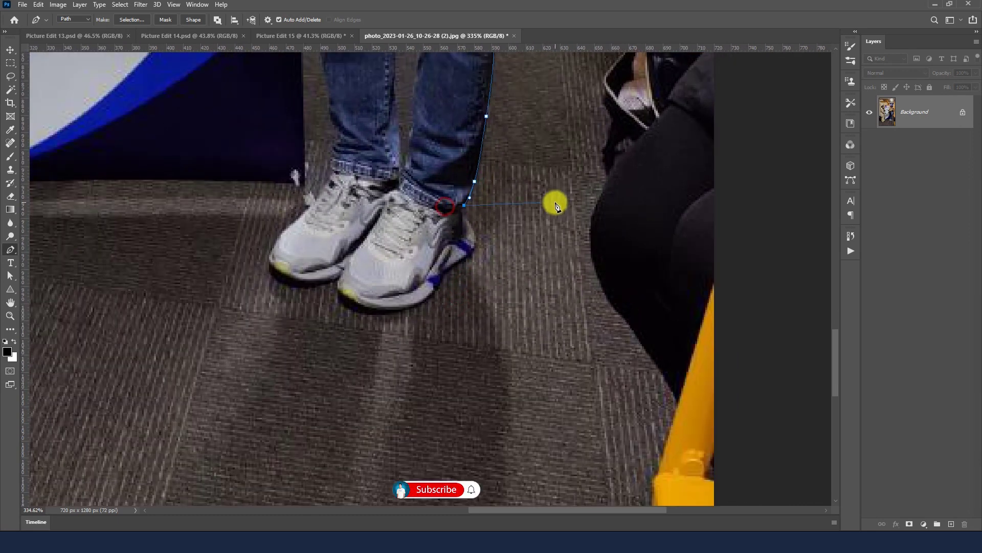
pyautogui.moveTo(572, 204); pyautogui.dragTo(563, 247)
# - Run the path down to the floor, across it to the left, and back to the left woman's skirt
pyautogui.scroll(-3, 561, 245)
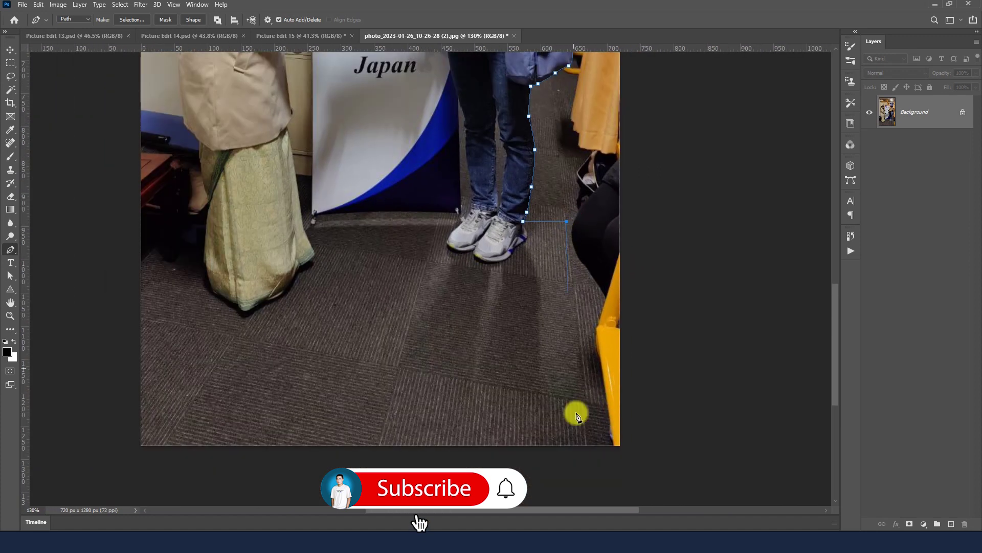
pyautogui.keyDown('shift'); pyautogui.click(587, 458); pyautogui.keyUp('shift')
pyautogui.moveTo(566, 458); pyautogui.dragTo(584, 464)
pyautogui.click(126, 464)
pyautogui.click(108, 295)
pyautogui.click(146, 268)
# - Trace the path up the skirt's edge toward the coat
pyautogui.scroll(2, 211, 258)
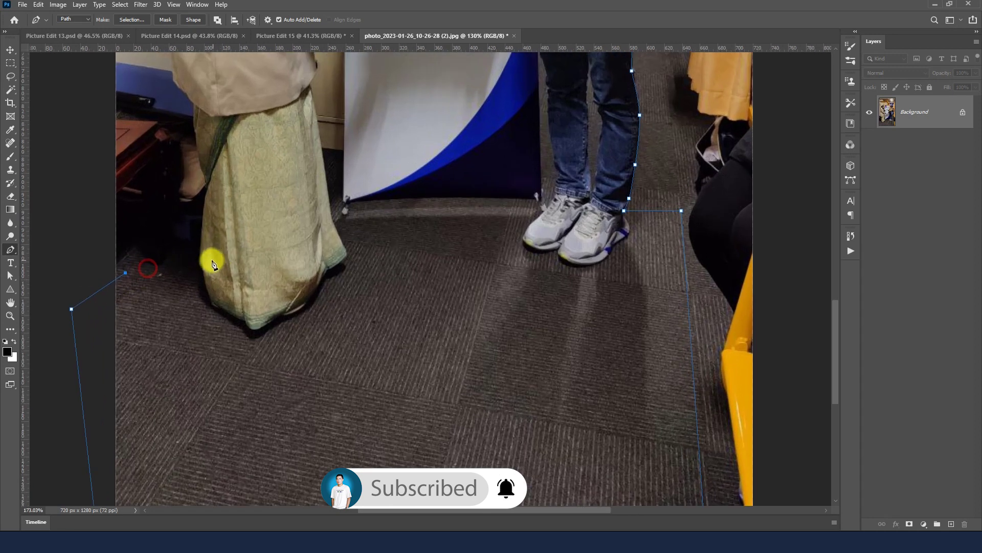
pyautogui.scroll(1, 210, 259)
pyautogui.click(199, 263)
pyautogui.moveTo(198, 263); pyautogui.dragTo(263, 383)
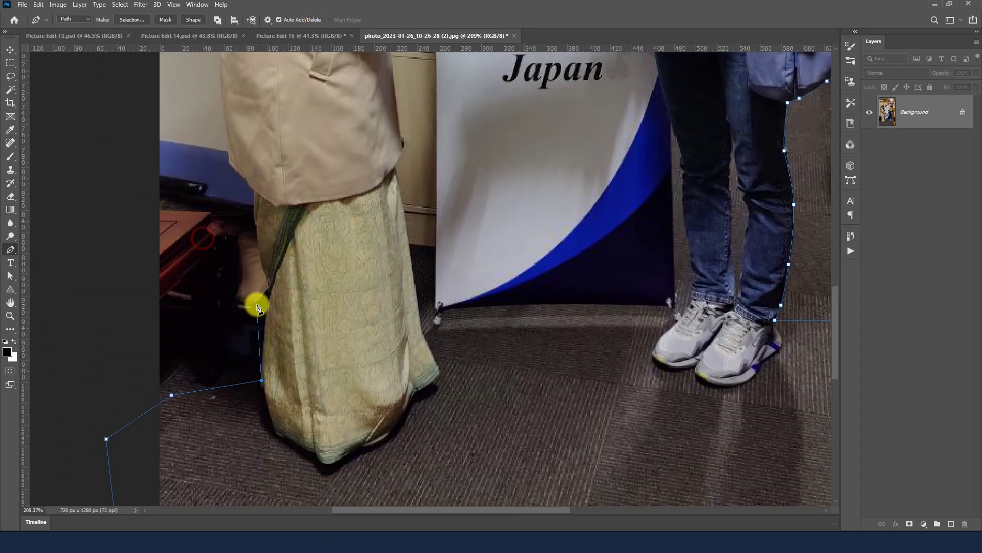
pyautogui.click(260, 261)
pyautogui.click(259, 232)
pyautogui.scroll(2, 252, 200)
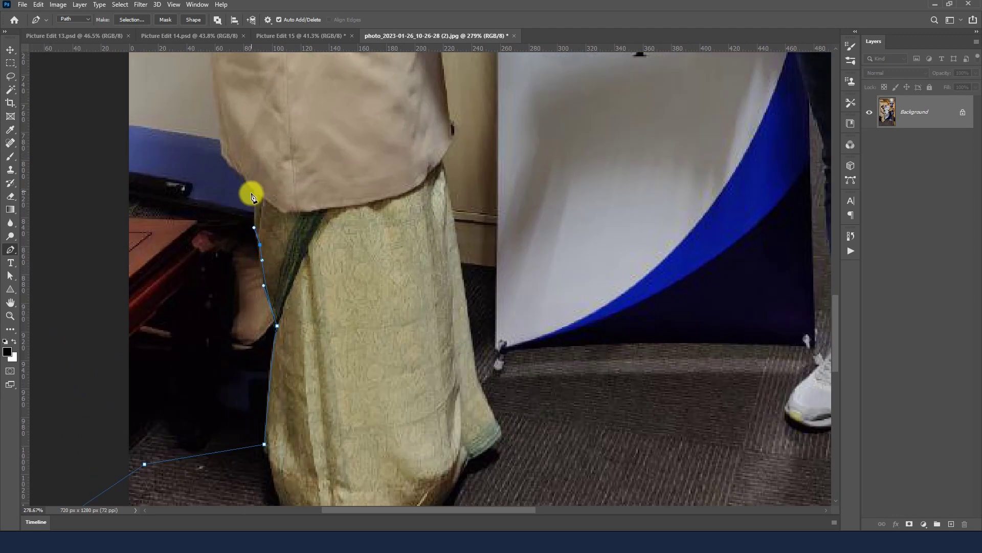
pyautogui.click(253, 191)
pyautogui.click(243, 177)
# - Continue the path up the coat's lower and back edge
pyautogui.click(225, 159)
pyautogui.click(221, 138)
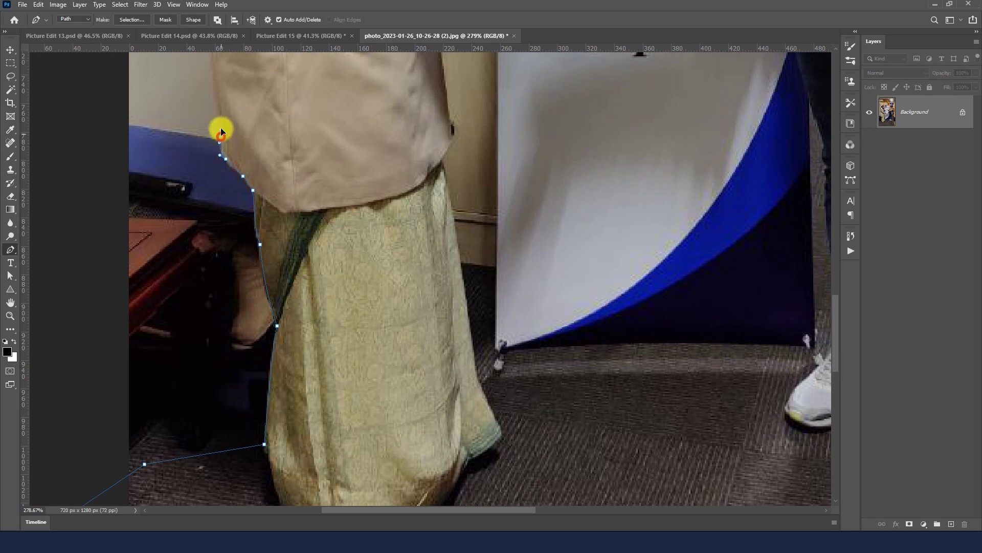
pyautogui.moveTo(230, 146); pyautogui.dragTo(302, 288)
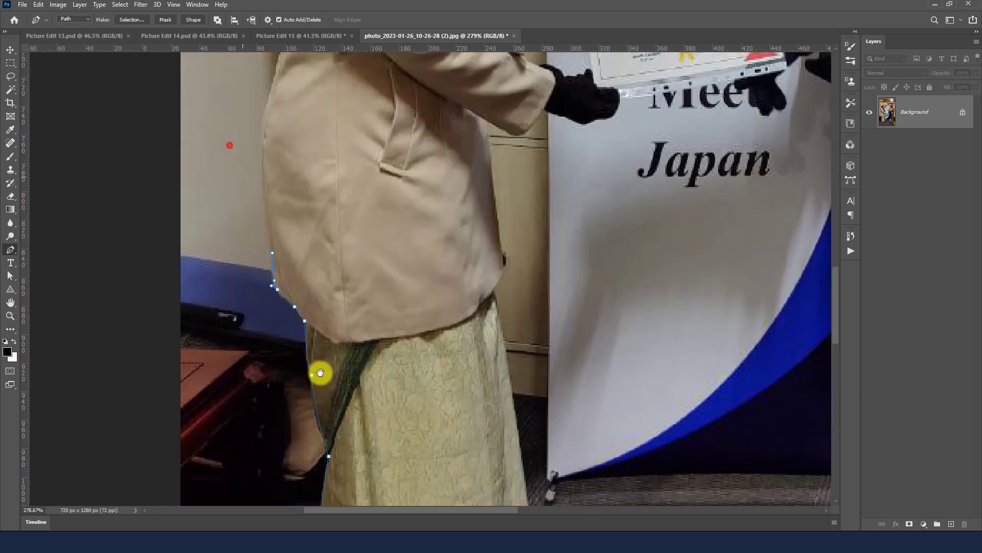
pyautogui.click(300, 312)
pyautogui.click(300, 268)
pyautogui.click(299, 224)
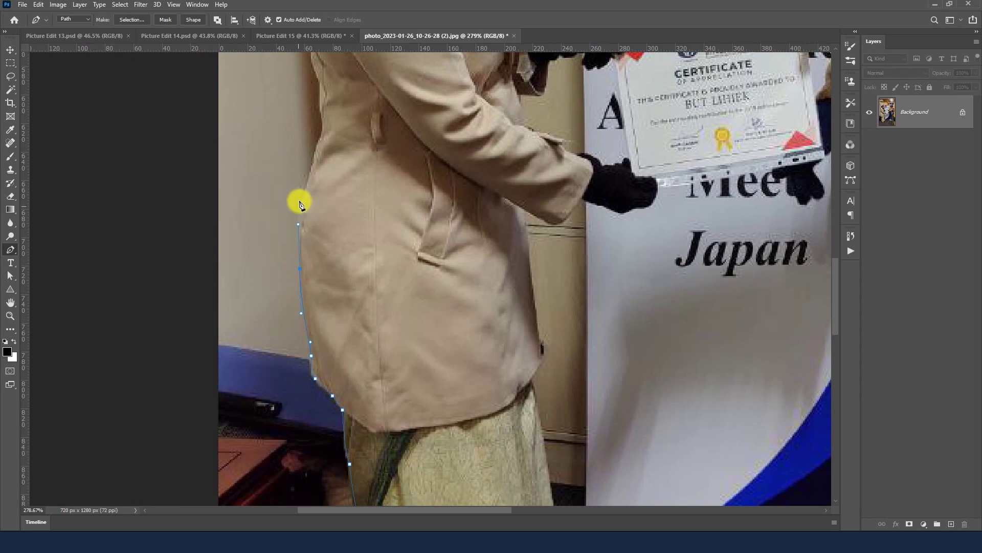
pyautogui.moveTo(321, 159); pyautogui.dragTo(324, 325)
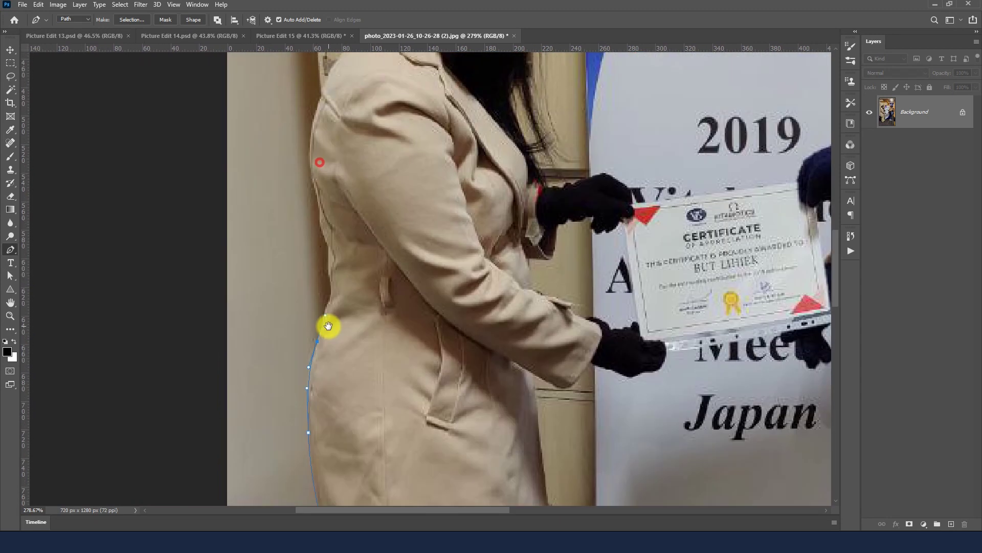
pyautogui.scroll(1, 330, 315)
pyautogui.click(332, 293)
pyautogui.moveTo(328, 263)
pyautogui.mouseDown()
pyautogui.moveTo(318, 182)
pyautogui.moveTo(325, 252)
pyautogui.mouseUp()
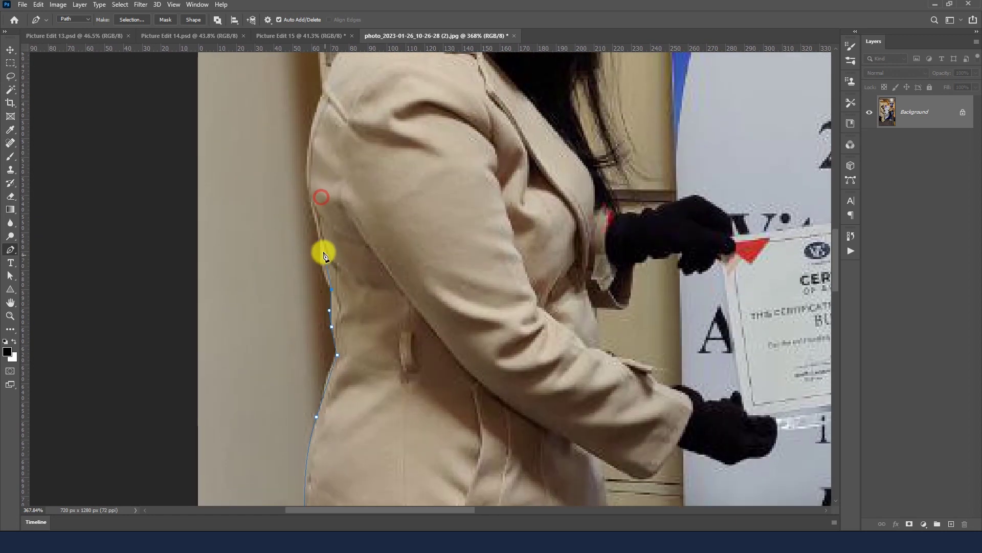
# - Curve the path over the left woman's shoulder to where her hair begins
pyautogui.click(305, 184)
pyautogui.moveTo(321, 185); pyautogui.dragTo(321, 280)
pyautogui.moveTo(327, 223); pyautogui.dragTo(339, 187)
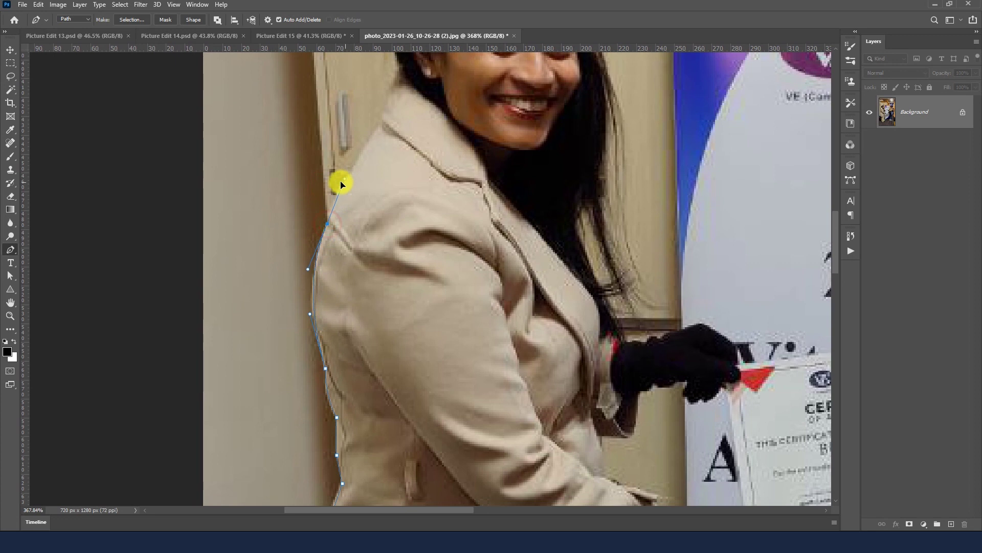
pyautogui.click(381, 123)
pyautogui.moveTo(381, 124); pyautogui.dragTo(367, 256)
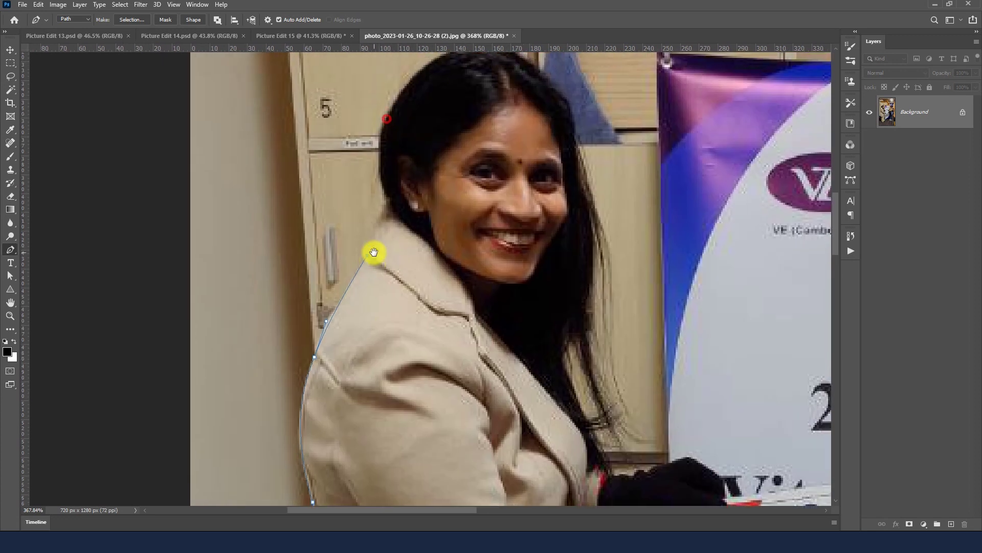
pyautogui.click(372, 235)
pyautogui.moveTo(379, 222); pyautogui.dragTo(378, 221)
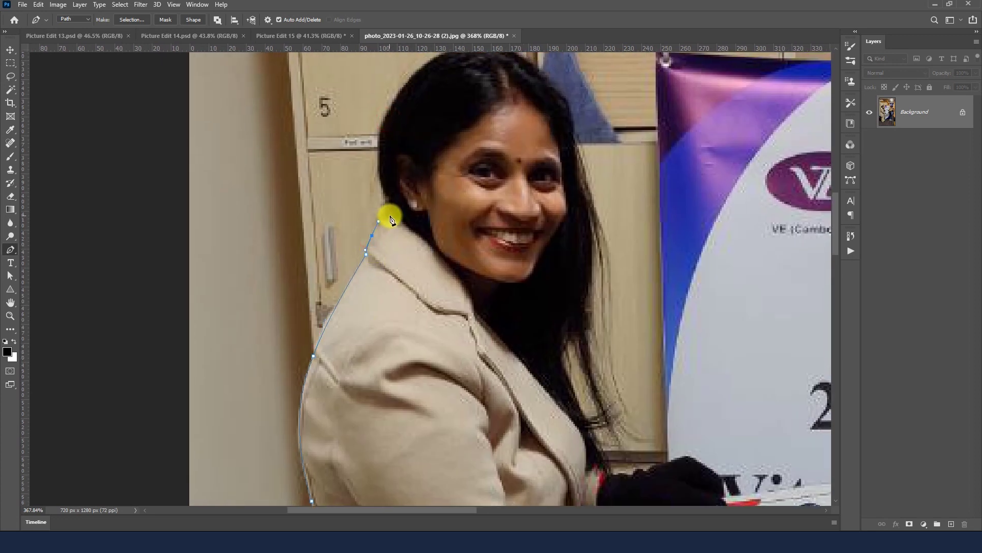
# - Wrap the path around the top of her head and along the hair
pyautogui.click(376, 175)
pyautogui.scroll(-2, 376, 175)
pyautogui.moveTo(402, 97)
pyautogui.mouseDown()
pyautogui.moveTo(424, 79)
pyautogui.moveTo(217, 178)
pyautogui.mouseUp()
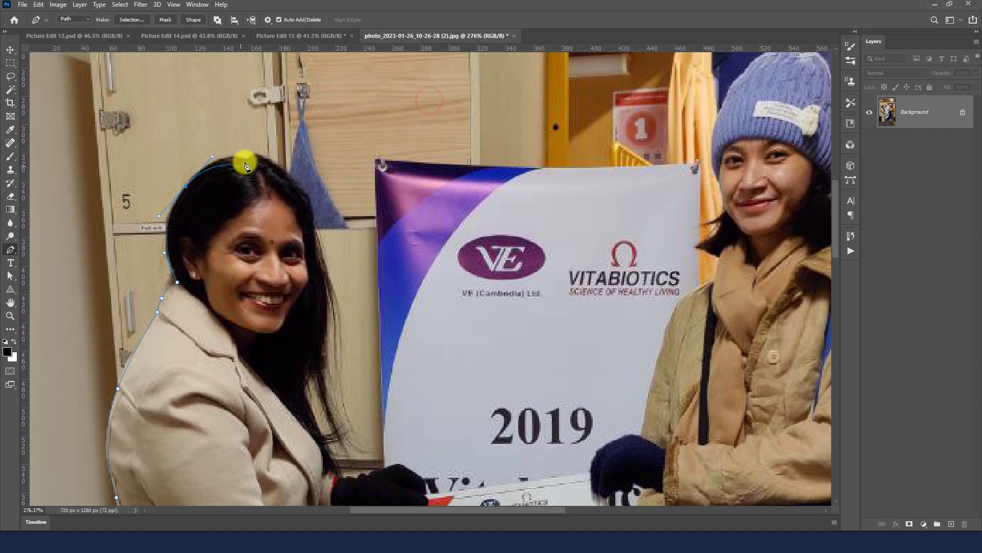
pyautogui.click(265, 155)
pyautogui.click(278, 169)
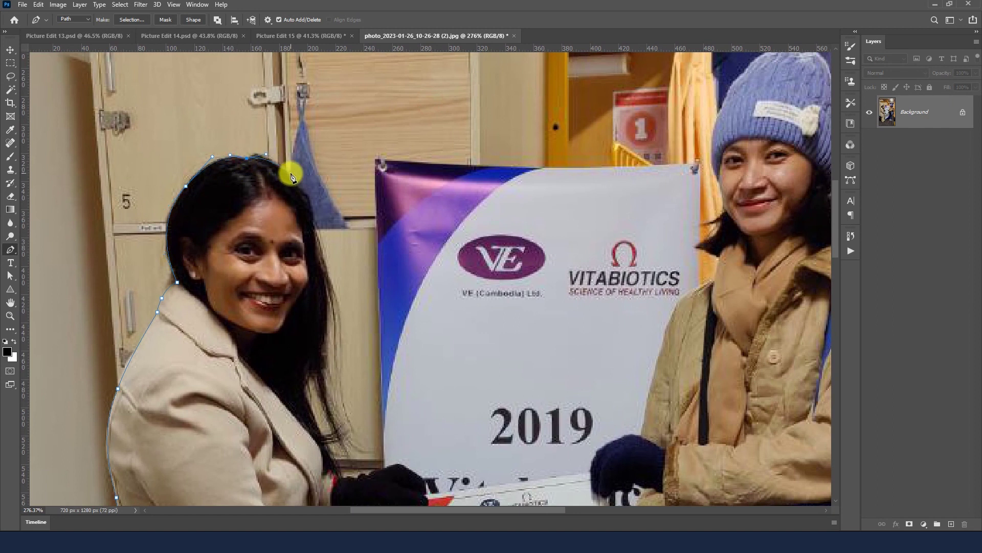
pyautogui.click(311, 196)
pyautogui.moveTo(325, 244); pyautogui.dragTo(328, 253)
# - Trace the path down the hair's right edge to below the hair
pyautogui.click(344, 320)
pyautogui.click(354, 368)
pyautogui.click(358, 407)
pyautogui.moveTo(358, 430); pyautogui.dragTo(356, 434)
pyautogui.click(354, 454)
# - Extend the path along the arm toward the gloved hand
pyautogui.moveTo(341, 466); pyautogui.dragTo(318, 326)
pyautogui.click(324, 317)
pyautogui.scroll(1, 316, 336)
pyautogui.click(318, 336)
pyautogui.click(334, 338)
pyautogui.scroll(-3, 350, 337)
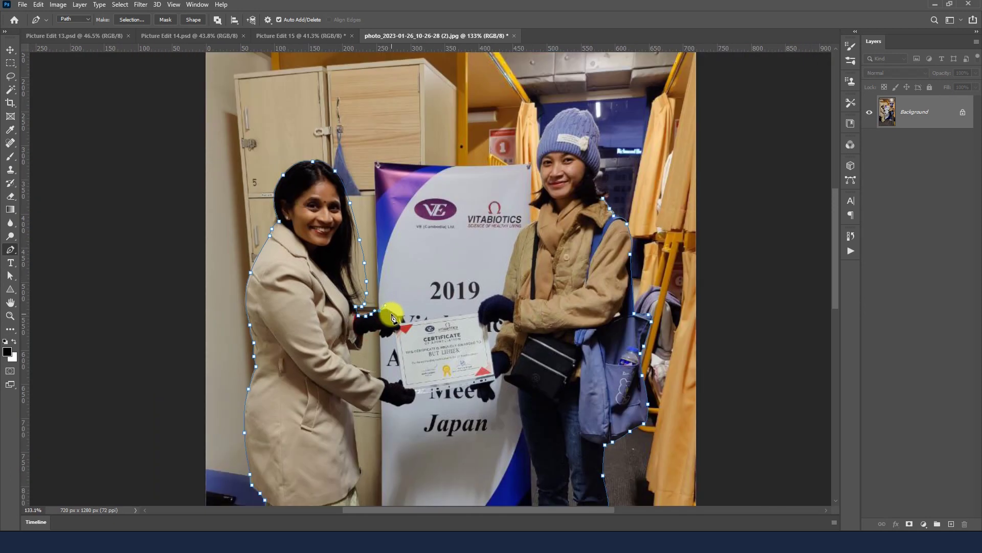
# - Anchor the path across the glove top to the glove tip
pyautogui.scroll(1, 392, 317)
pyautogui.scroll(2, 393, 316)
pyautogui.scroll(2, 397, 315)
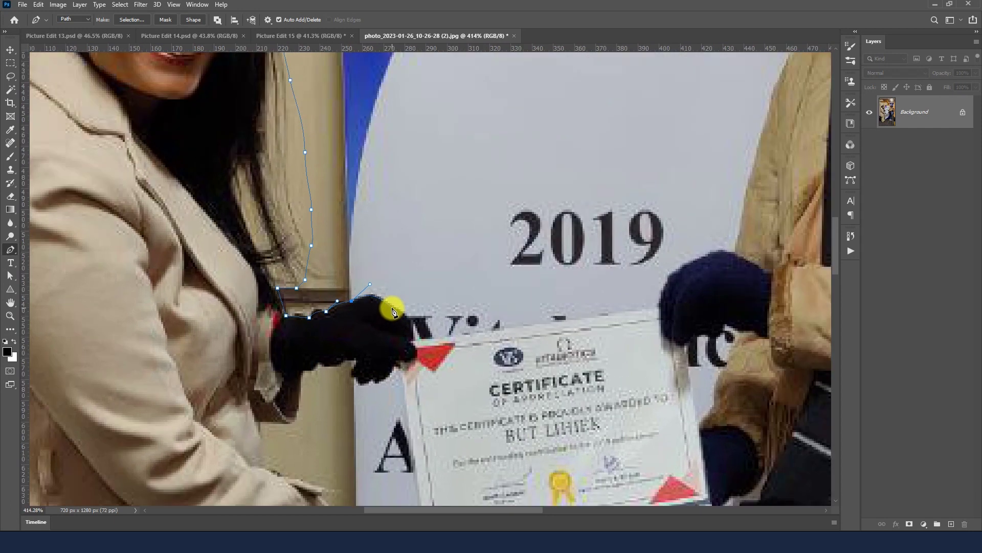
pyautogui.moveTo(393, 309); pyautogui.dragTo(403, 312)
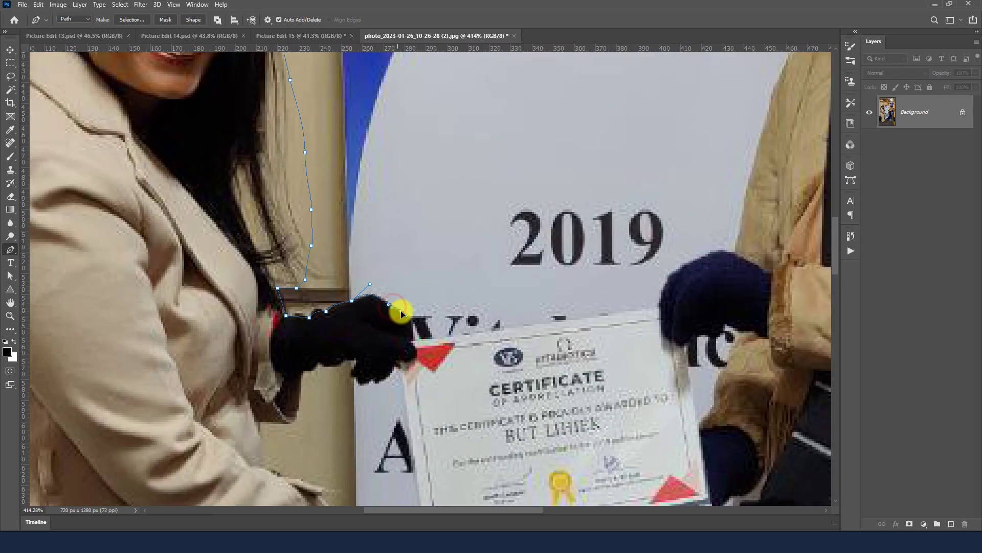
pyautogui.click(413, 338)
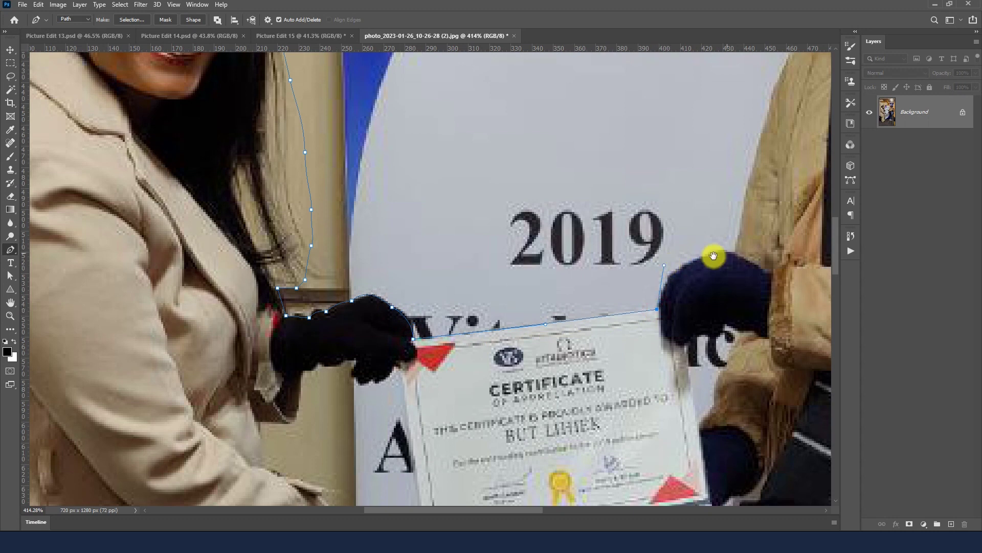
# - Trace the path up the right woman's coat edge and along the collar to her hair
pyautogui.moveTo(714, 256); pyautogui.dragTo(453, 306)
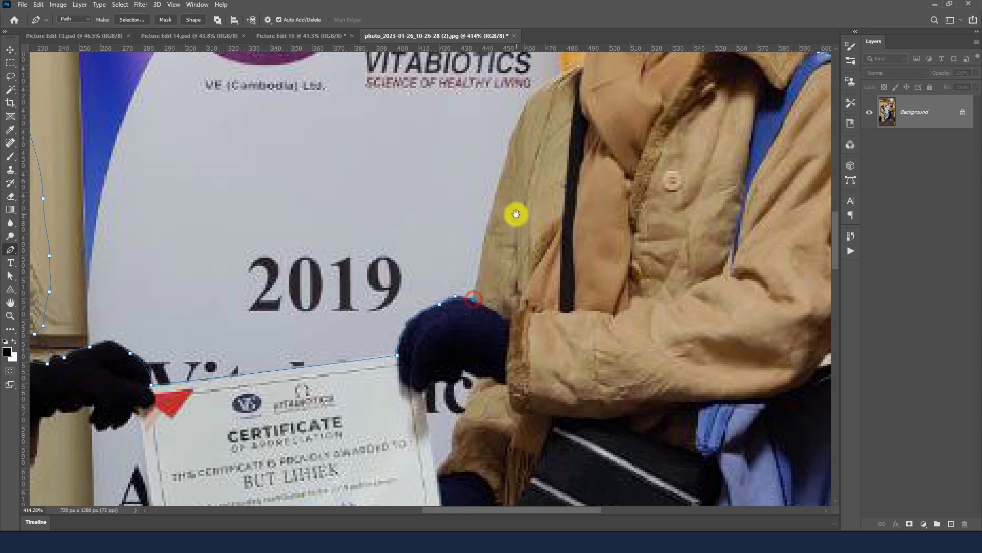
pyautogui.moveTo(514, 214); pyautogui.dragTo(404, 333)
pyautogui.click(399, 313)
pyautogui.click(413, 272)
pyautogui.click(428, 231)
pyautogui.moveTo(449, 211)
pyautogui.mouseDown()
pyautogui.moveTo(469, 199)
pyautogui.moveTo(414, 303)
pyautogui.mouseUp()
pyautogui.click(486, 193)
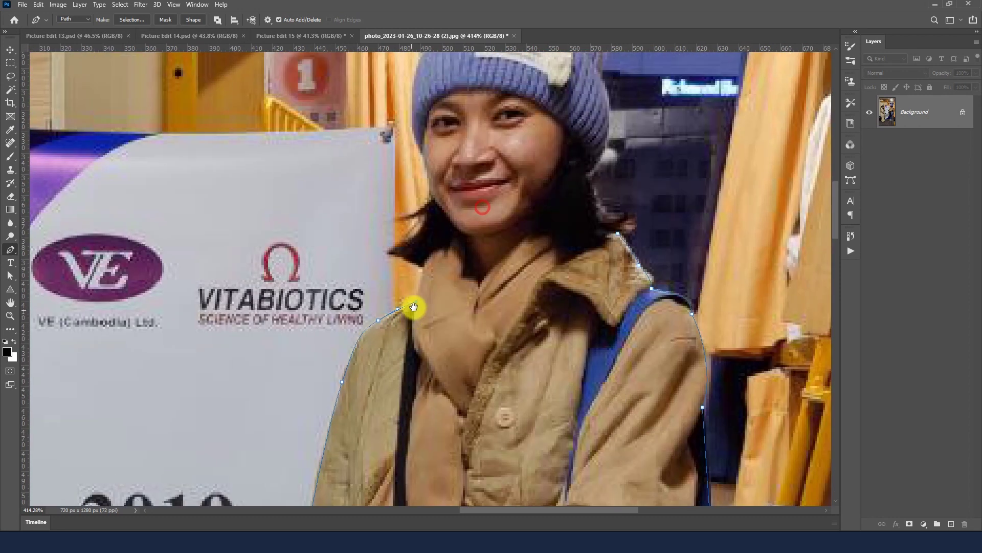
pyautogui.click(423, 267)
# - Follow the path up the hair outline to near the top of the hair
pyautogui.click(407, 261)
pyautogui.click(389, 236)
pyautogui.click(395, 216)
pyautogui.click(397, 209)
pyautogui.click(408, 203)
pyautogui.click(433, 153)
pyautogui.scroll(-3, 432, 153)
pyautogui.scroll(-2, 377, 217)
pyautogui.scroll(2, 329, 303)
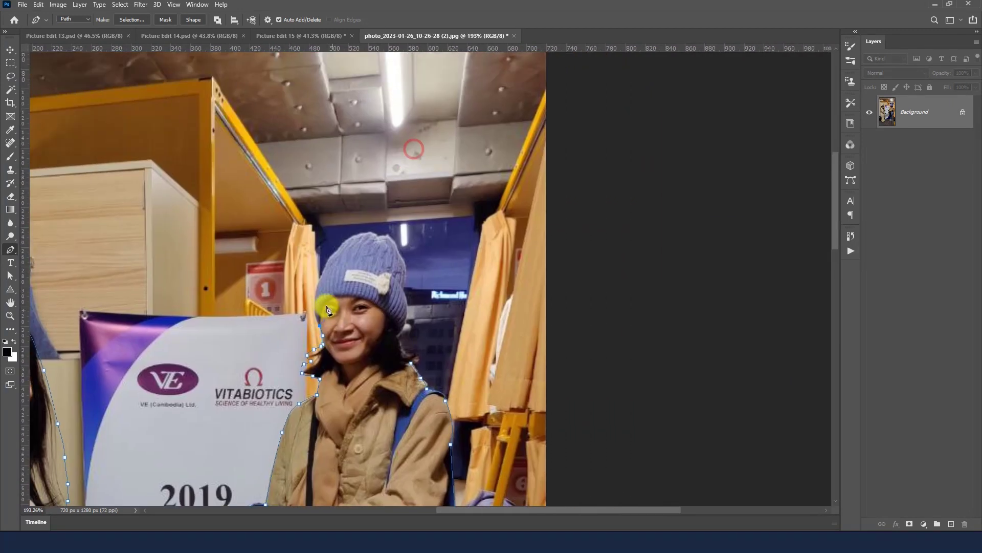
pyautogui.scroll(1, 325, 285)
# - Trace the path along the hat's edge, over its crown and top-right edge
pyautogui.moveTo(324, 261); pyautogui.dragTo(341, 210)
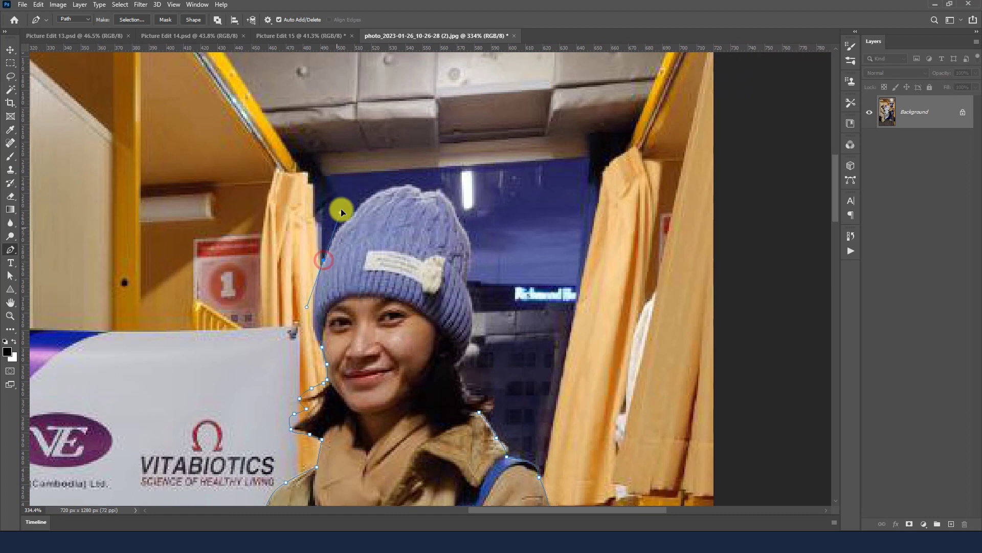
pyautogui.click(338, 224)
pyautogui.click(354, 215)
pyautogui.click(381, 185)
pyautogui.click(412, 184)
pyautogui.moveTo(422, 193); pyautogui.dragTo(457, 223)
pyautogui.click(446, 194)
# - Bring the path down the hat's right side and around the hair
pyautogui.click(471, 241)
pyautogui.click(470, 253)
pyautogui.moveTo(465, 281); pyautogui.dragTo(458, 366)
pyautogui.click(469, 393)
pyautogui.click(495, 395)
pyautogui.scroll(-5, 471, 412)
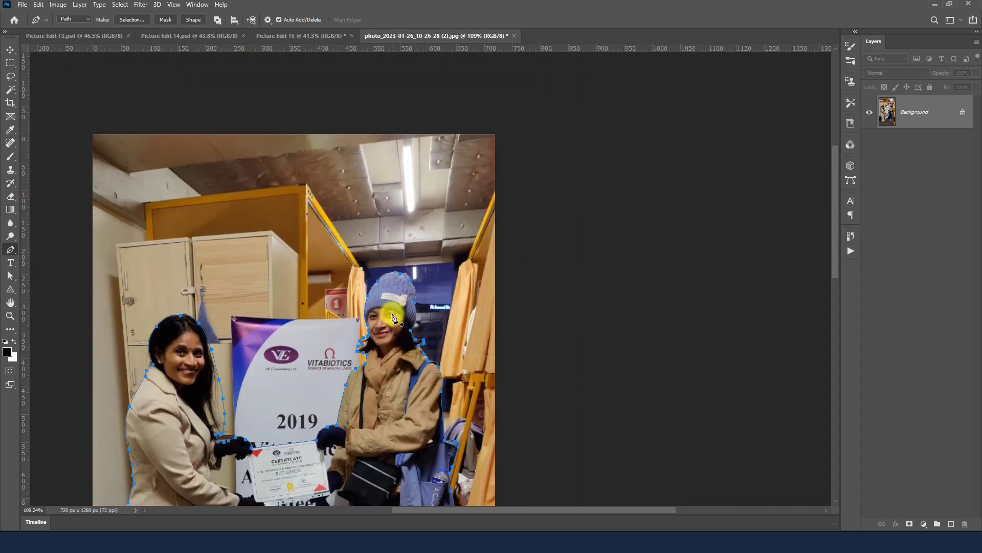
# - Trace Pen anchors up and over the right woman's glove to where it meets the certificate
pyautogui.scroll(-2, 377, 247)
pyautogui.scroll(1, 342, 323)
pyautogui.scroll(3, 342, 324)
pyautogui.scroll(1, 340, 330)
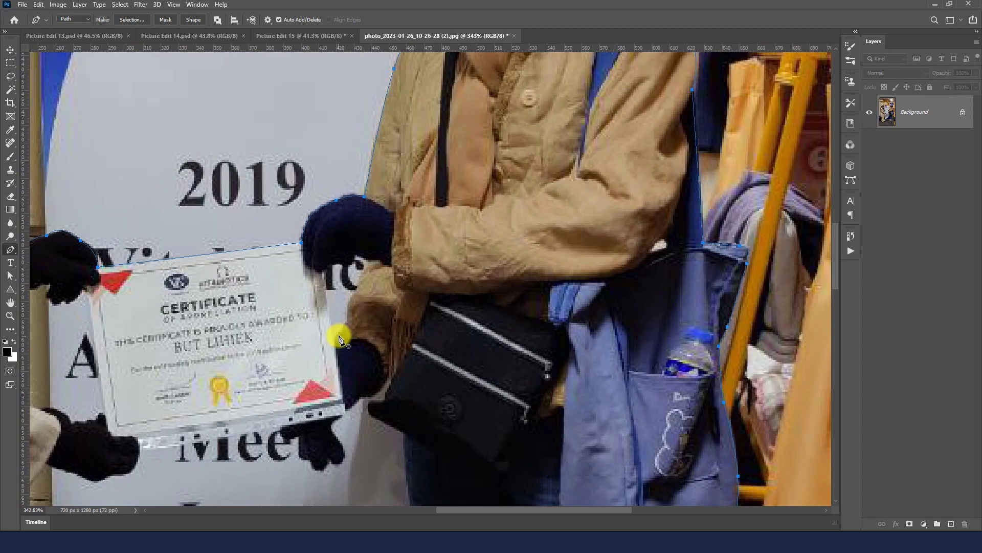
pyautogui.click(333, 338)
pyautogui.click(346, 322)
pyautogui.click(348, 309)
pyautogui.click(351, 290)
pyautogui.scroll(-3, 363, 271)
pyautogui.scroll(3, 364, 267)
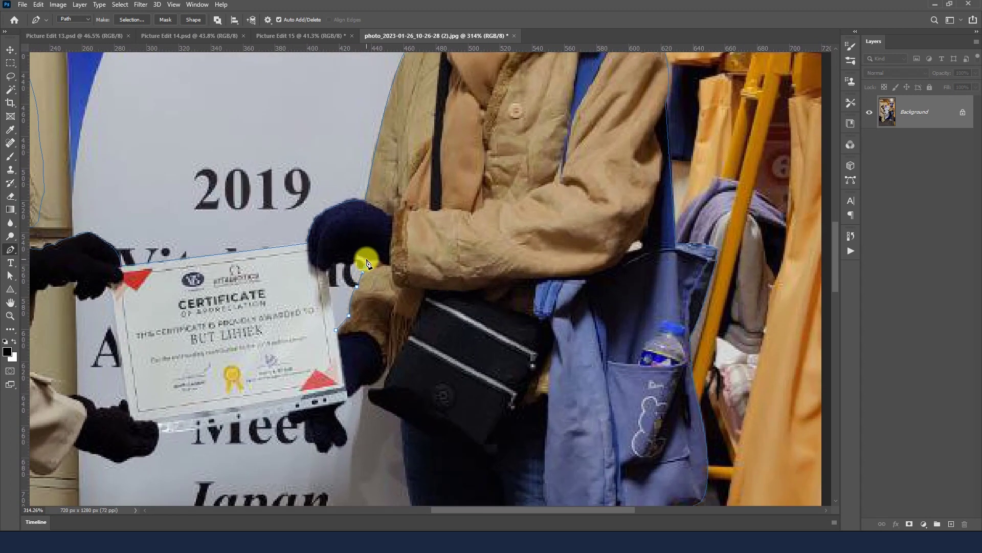
pyautogui.click(366, 260)
pyautogui.click(357, 253)
pyautogui.click(339, 262)
pyautogui.click(328, 268)
# - Run the path along the certificate's edge and around the left woman's upper glove
pyautogui.scroll(-5, 144, 377)
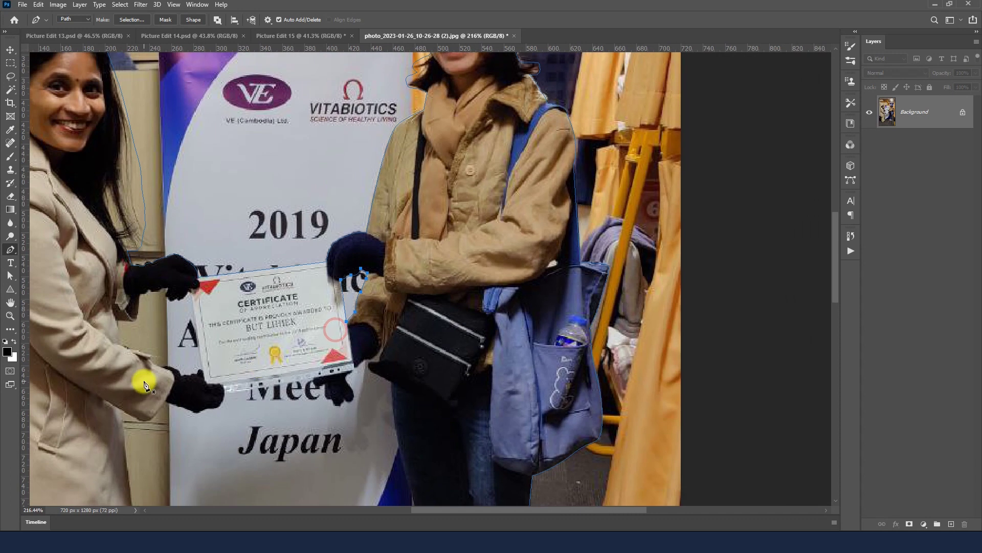
pyautogui.scroll(5, 208, 366)
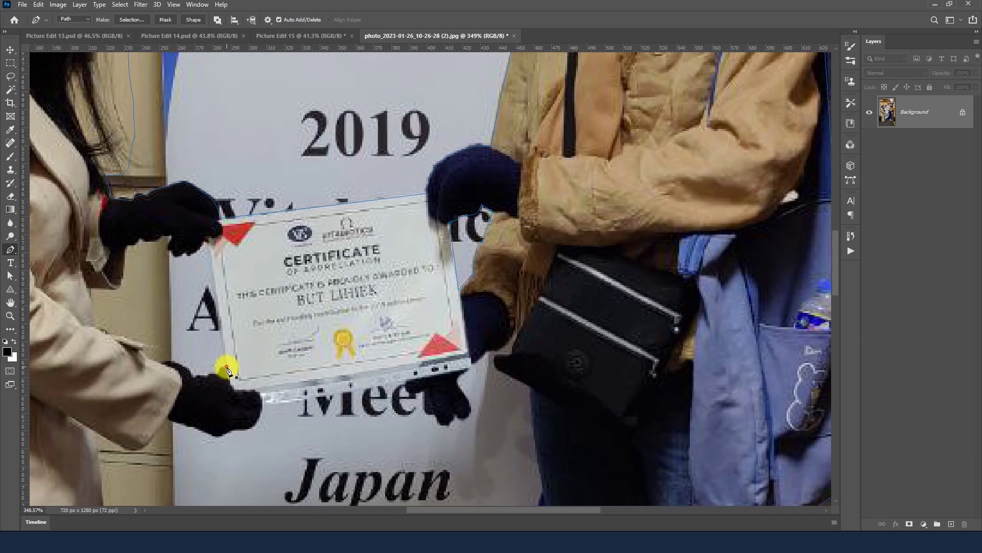
pyautogui.click(210, 241)
pyautogui.click(183, 252)
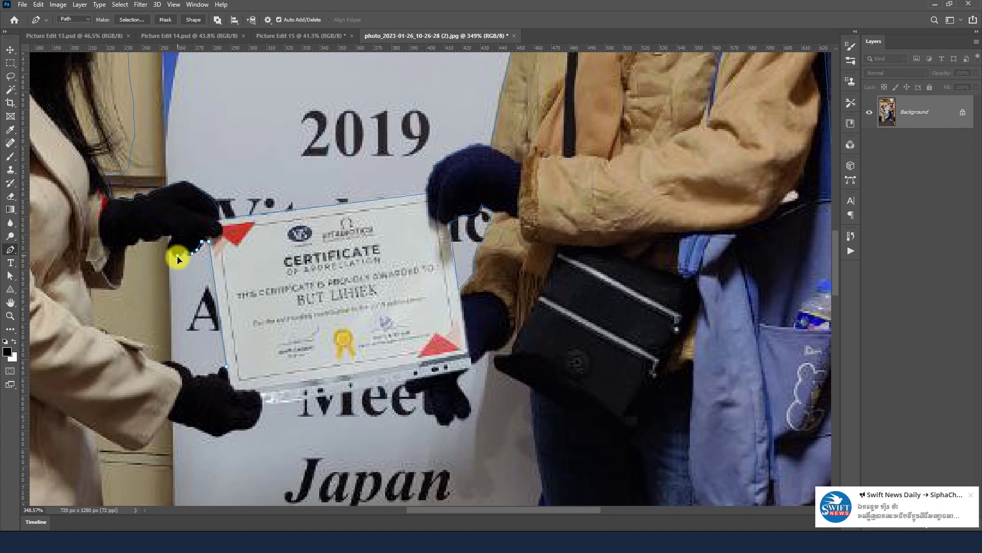
pyautogui.click(173, 256)
pyautogui.click(172, 236)
pyautogui.click(141, 237)
pyautogui.click(125, 246)
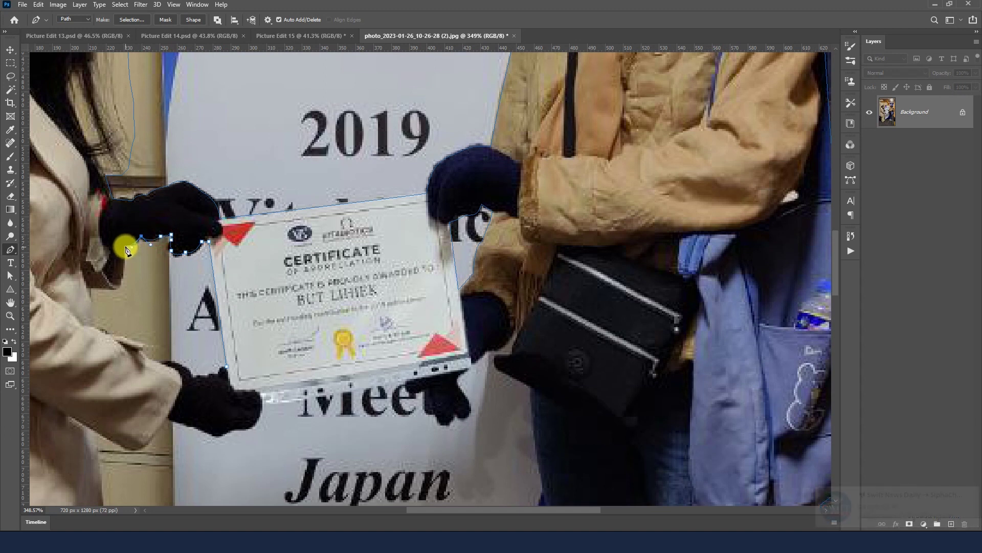
pyautogui.click(122, 278)
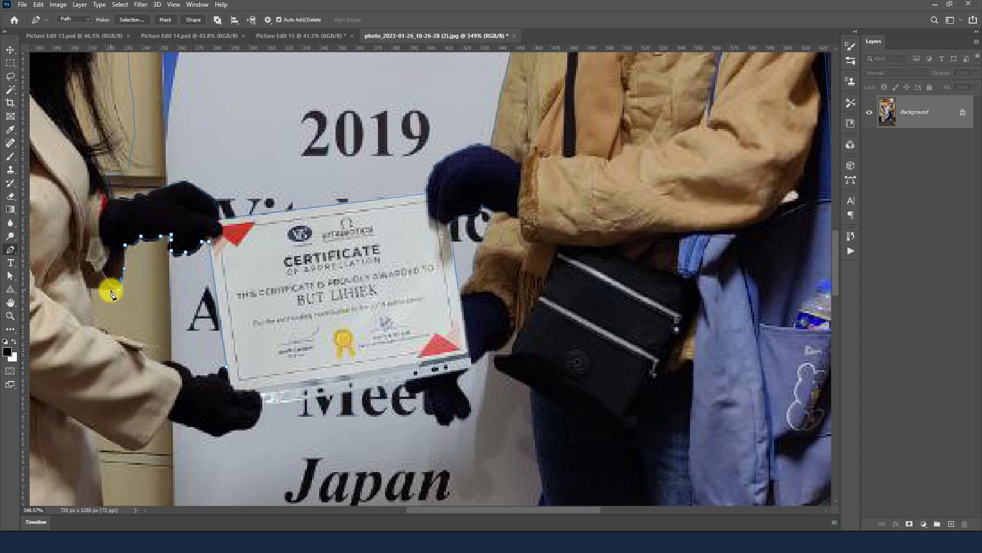
# - Continue the path along the left woman's sleeve to her lower glove
pyautogui.click(88, 289)
pyautogui.click(105, 333)
pyautogui.click(121, 337)
pyautogui.click(139, 351)
pyautogui.click(156, 361)
pyautogui.click(204, 379)
pyautogui.click(215, 373)
# - Add Pen anchors down the left woman's dress edge
pyautogui.scroll(-3, 274, 307)
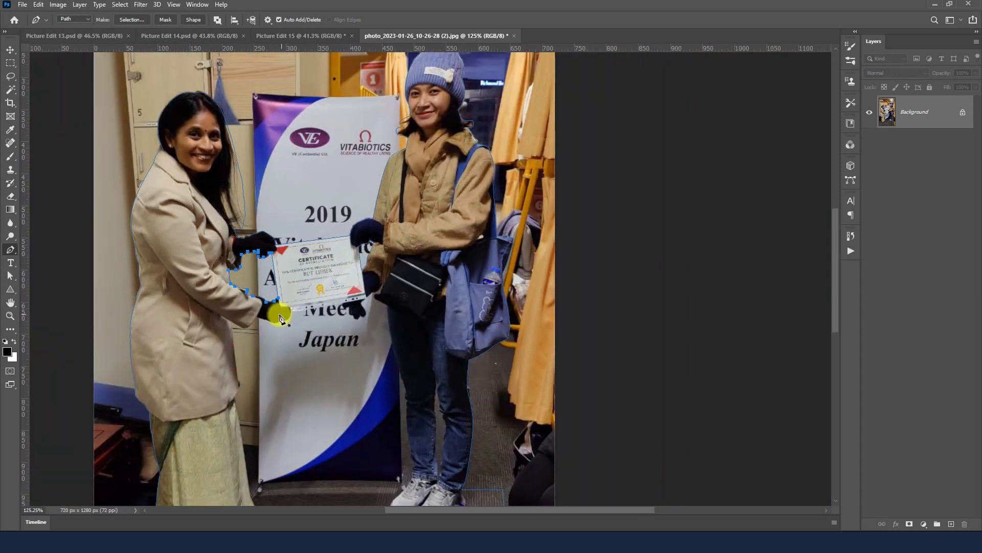
pyautogui.scroll(5, 213, 328)
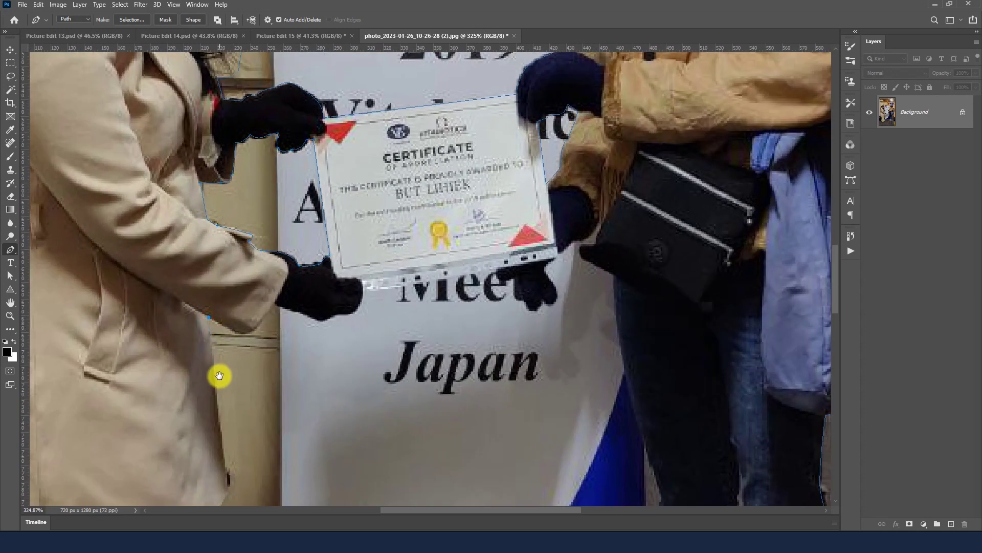
pyautogui.scroll(-3, 219, 374)
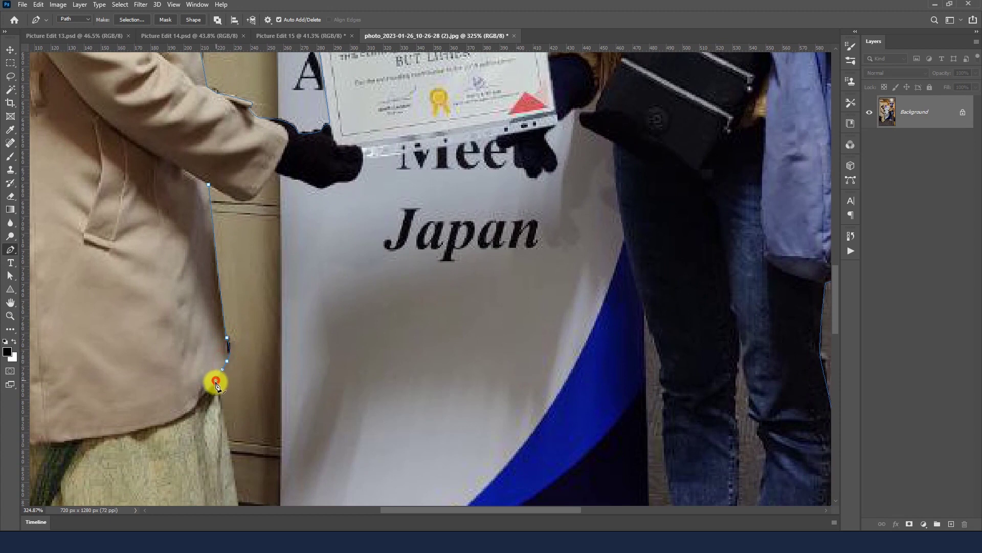
pyautogui.scroll(-5, 215, 383)
pyautogui.click(250, 366)
pyautogui.click(242, 296)
pyautogui.click(247, 346)
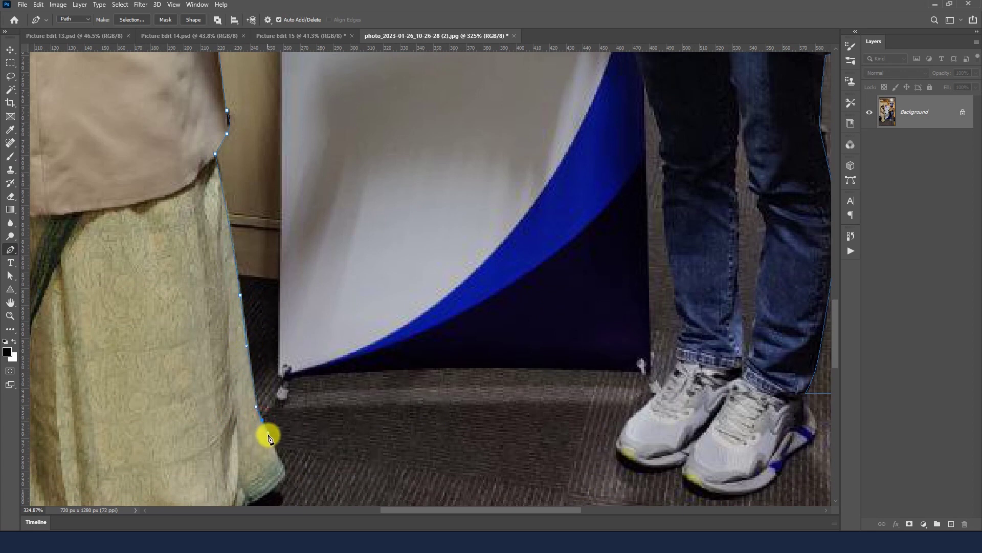
# - Extend the path across the floor to the sneakers and start up the jeans edge
pyautogui.scroll(-1, 455, 407)
pyautogui.scroll(-2, 482, 362)
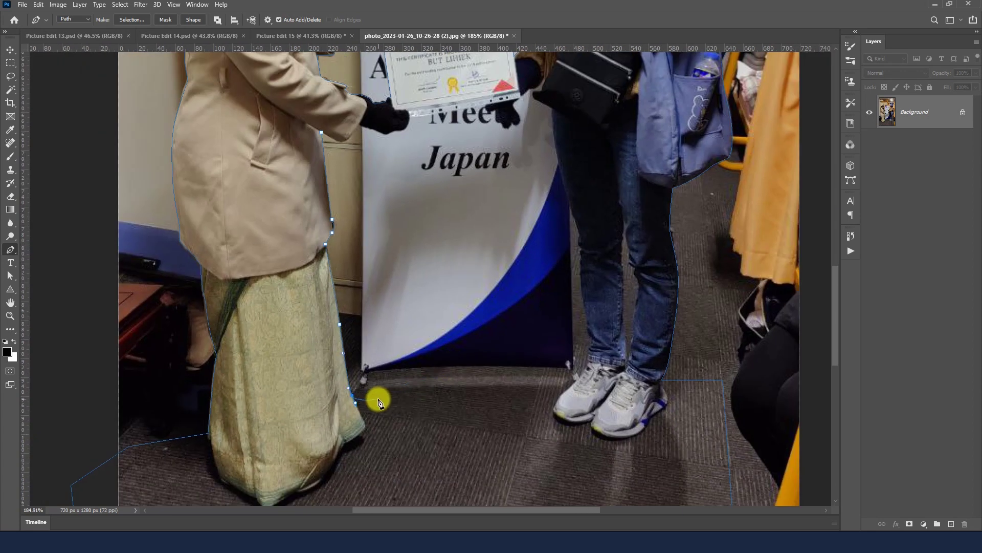
pyautogui.scroll(1, 577, 377)
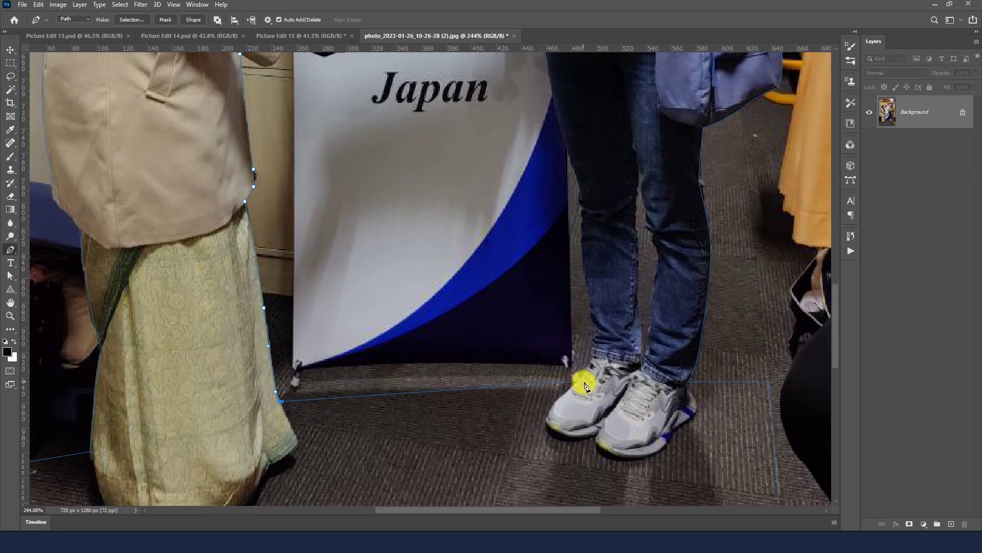
pyautogui.scroll(2, 586, 385)
pyautogui.click(581, 369)
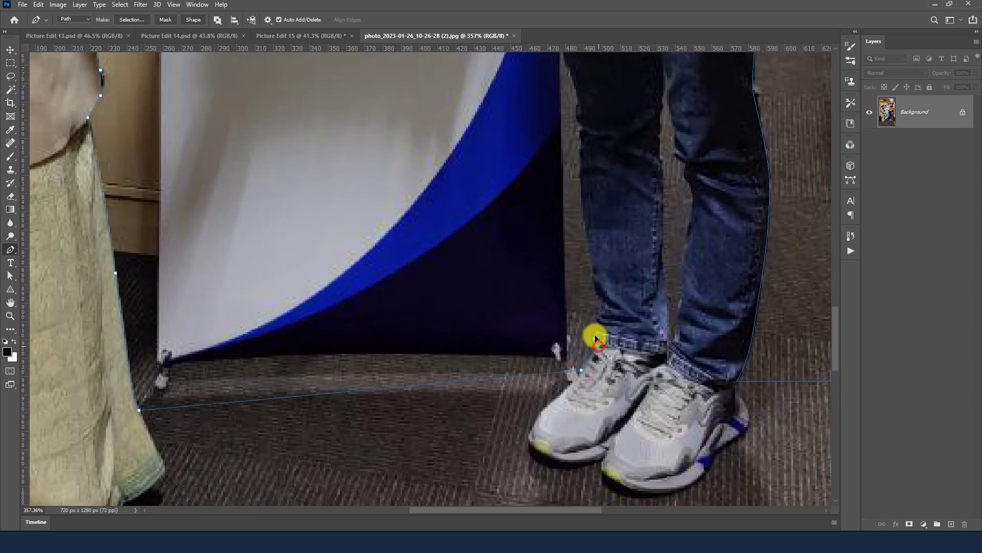
pyautogui.click(600, 301)
pyautogui.click(584, 215)
# - Continue the path up the right woman's inner jeans edge toward the bag
pyautogui.scroll(2, 584, 217)
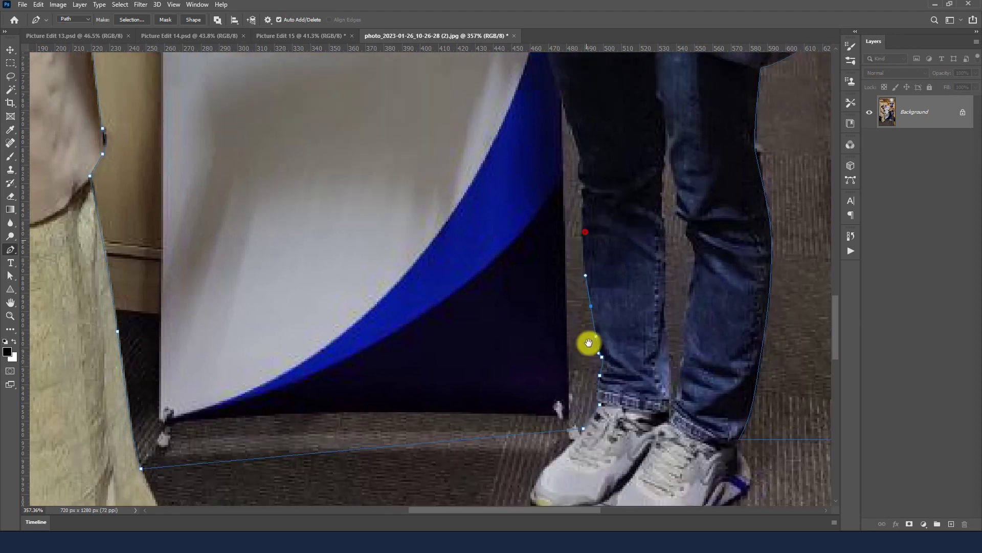
pyautogui.scroll(2, 584, 246)
pyautogui.click(584, 266)
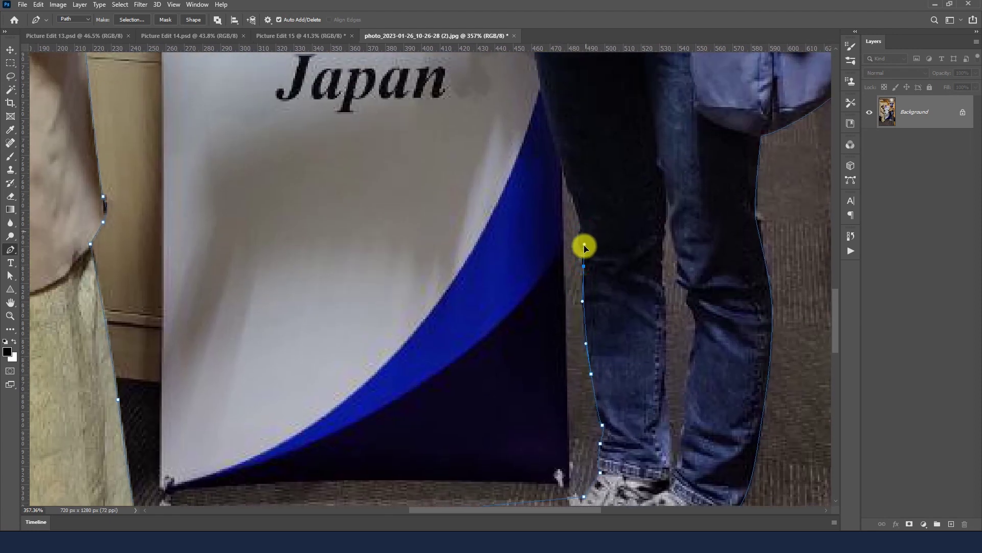
pyautogui.click(583, 252)
pyautogui.click(580, 235)
pyautogui.click(577, 209)
pyautogui.scroll(-2, 569, 192)
pyautogui.scroll(3, 568, 194)
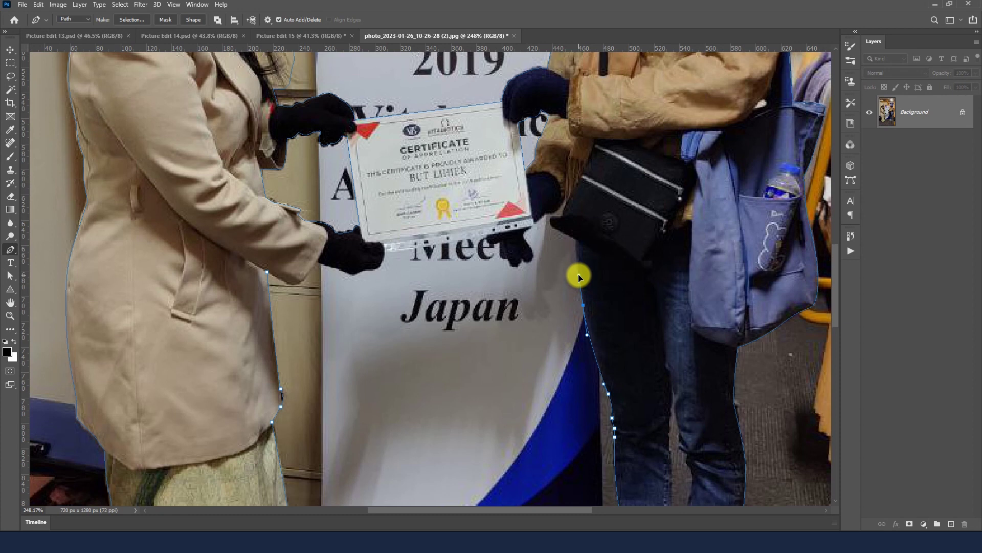
pyautogui.scroll(3, 578, 274)
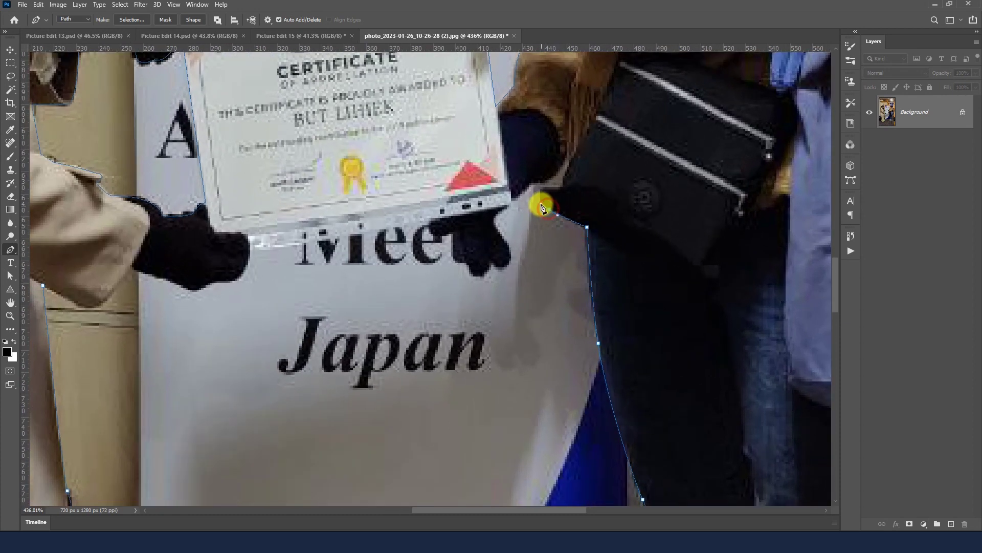
pyautogui.scroll(-4, 543, 207)
pyautogui.scroll(1, 544, 204)
pyautogui.scroll(2, 527, 221)
pyautogui.scroll(1, 521, 246)
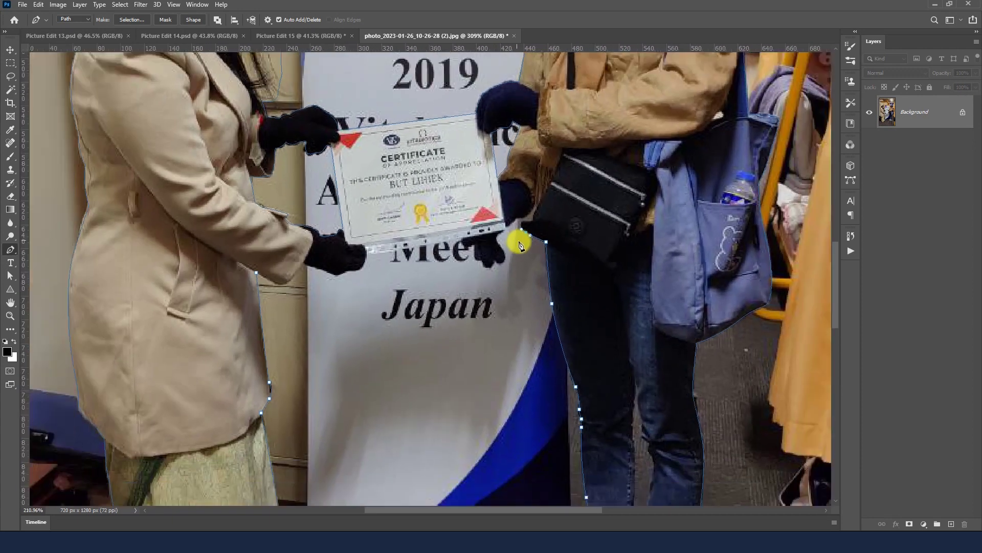
pyautogui.scroll(-2, 524, 235)
pyautogui.scroll(2, 521, 222)
pyautogui.scroll(1, 511, 223)
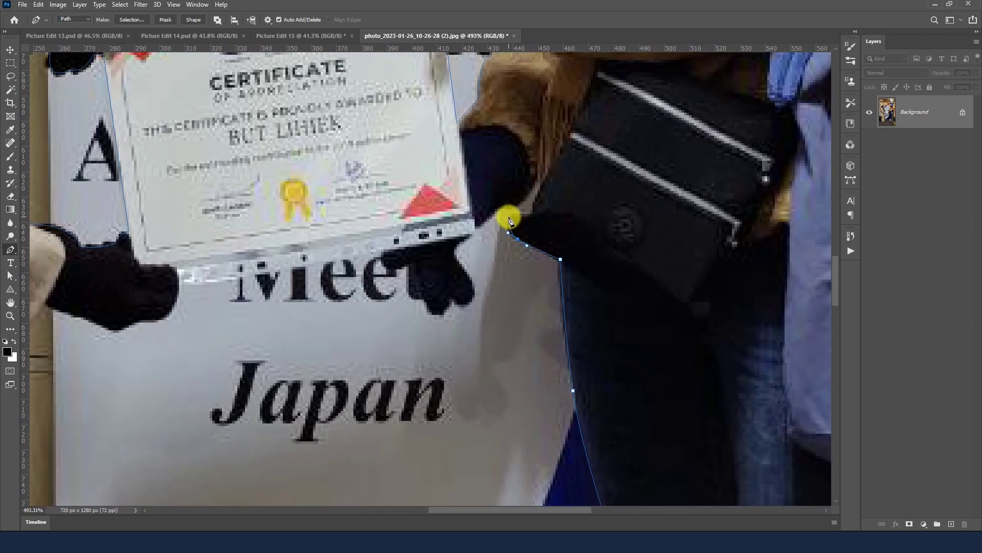
# - Curve the path from the bag around the right gloved hand
pyautogui.click(498, 206)
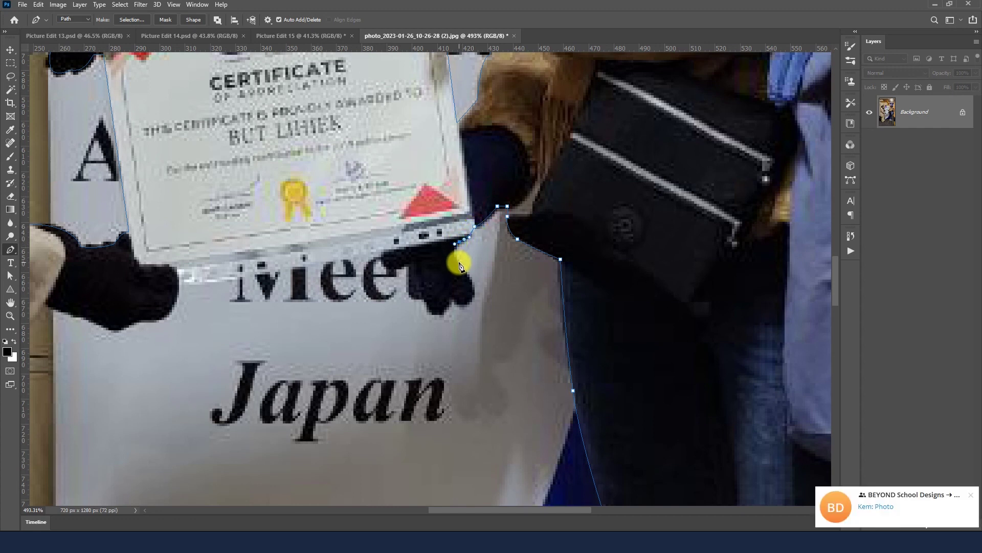
pyautogui.moveTo(472, 281); pyautogui.dragTo(475, 285)
pyautogui.click(475, 297)
pyautogui.click(441, 314)
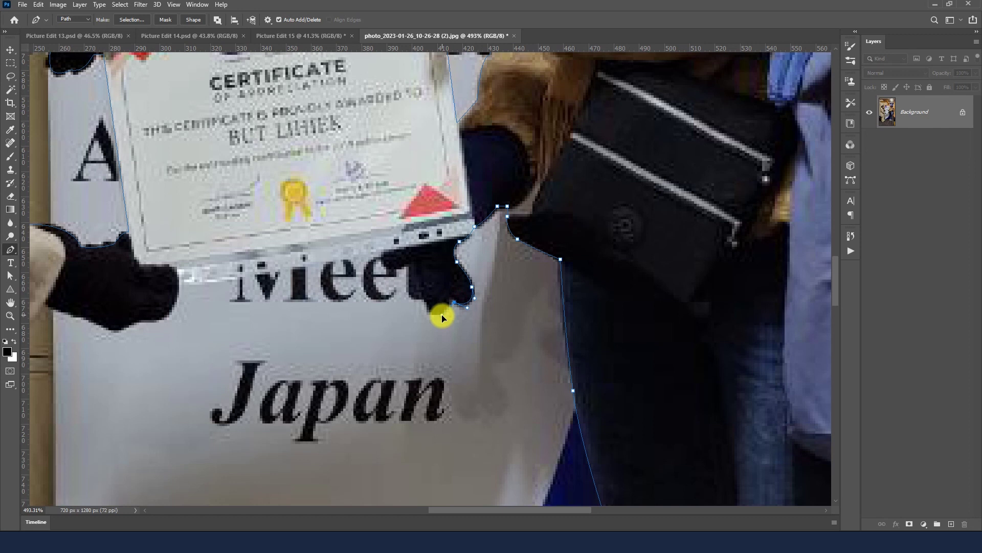
pyautogui.click(407, 264)
# - Trace the certificate's bottom edge, the left glove and the coat sleeve to its corner
pyautogui.click(318, 263)
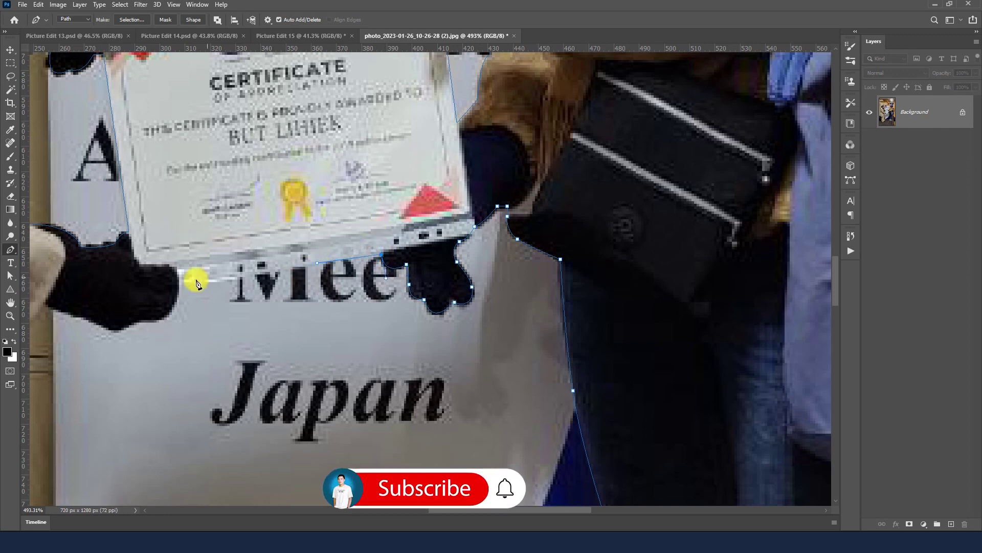
pyautogui.hscroll(-5, 287, 271)
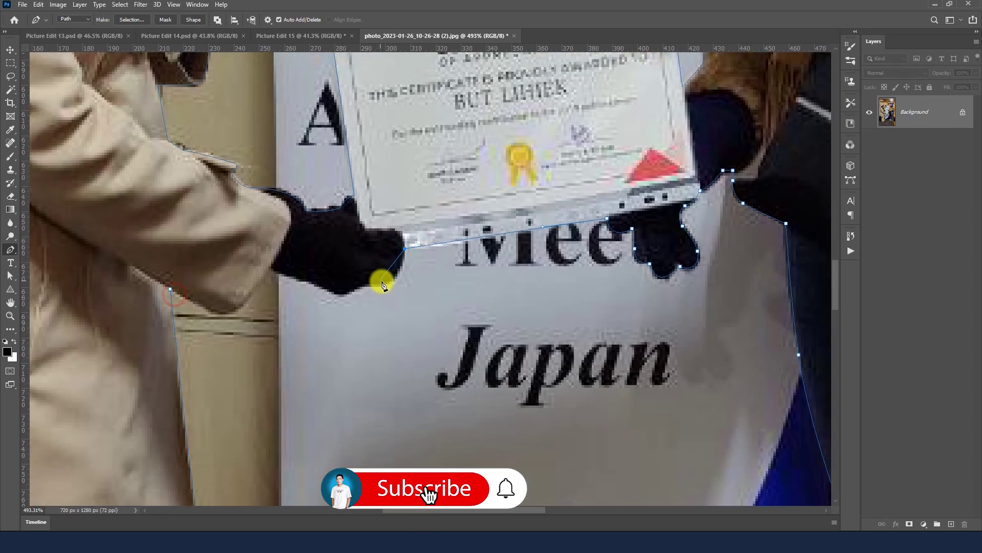
pyautogui.moveTo(364, 284); pyautogui.dragTo(314, 285)
pyautogui.click(341, 296)
pyautogui.click(313, 284)
pyautogui.moveTo(270, 268); pyautogui.dragTo(251, 290)
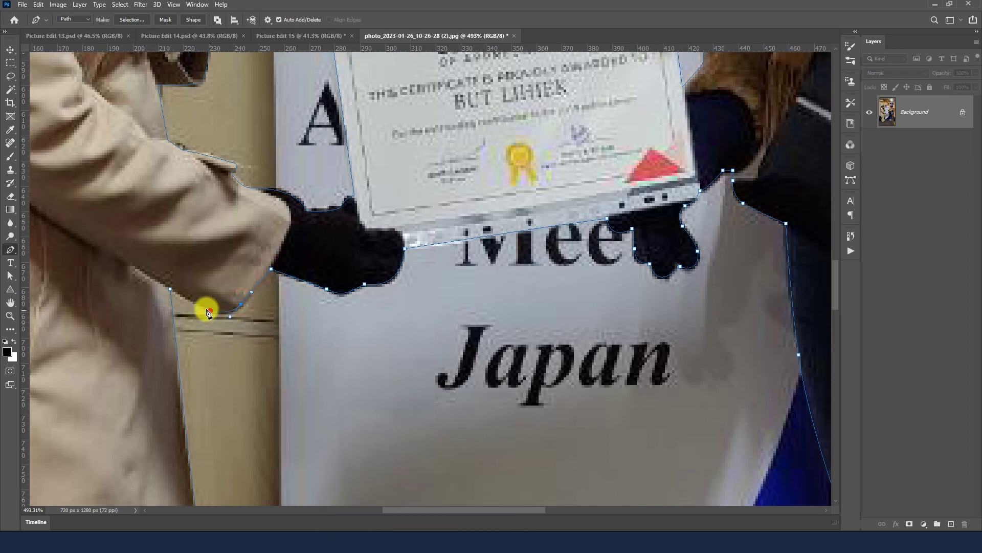
pyautogui.click(199, 307)
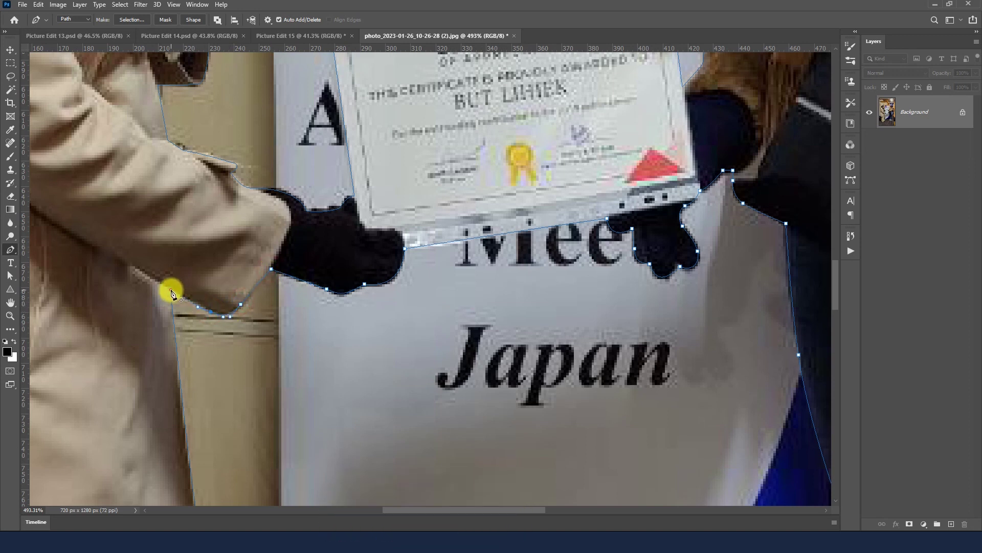
pyautogui.scroll(-4, 328, 325)
pyautogui.scroll(-4, 328, 333)
# - Close the traced path and load it as a selection
pyautogui.scroll(-2, 330, 350)
pyautogui.click(333, 357)
pyautogui.hotkey('ctrl', 'Return')
pyautogui.press('l')
# - Feather the selection by 0.5 px and turn it into a layer mask
pyautogui.rightClick(368, 243)
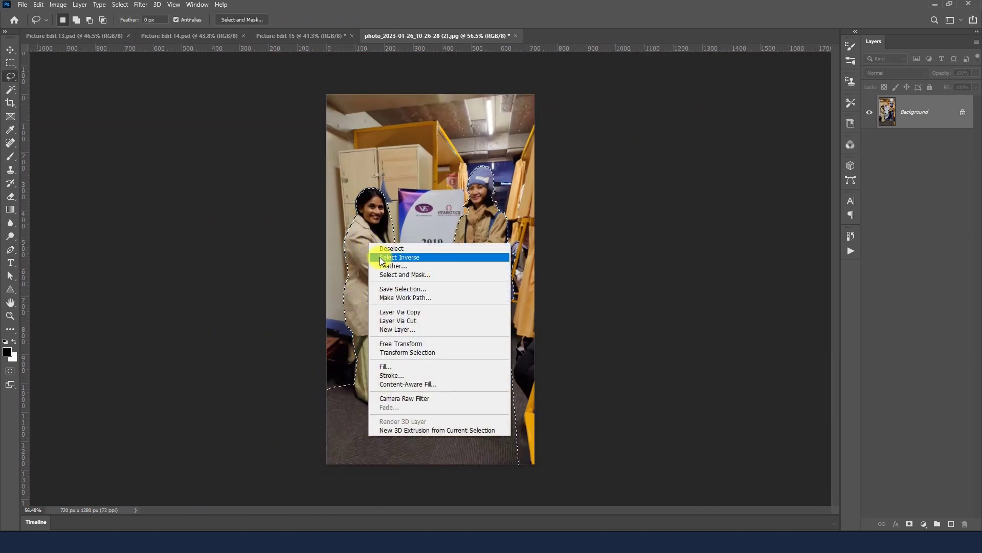
pyautogui.click(387, 267)
pyautogui.write('0.5')
pyautogui.press('Return')
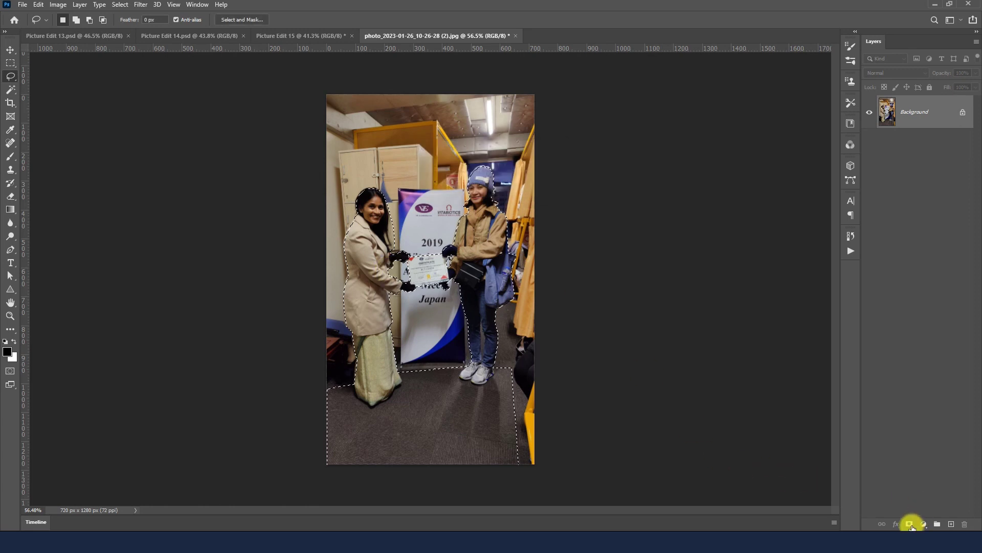
pyautogui.click(911, 523)
pyautogui.scroll(2, 512, 213)
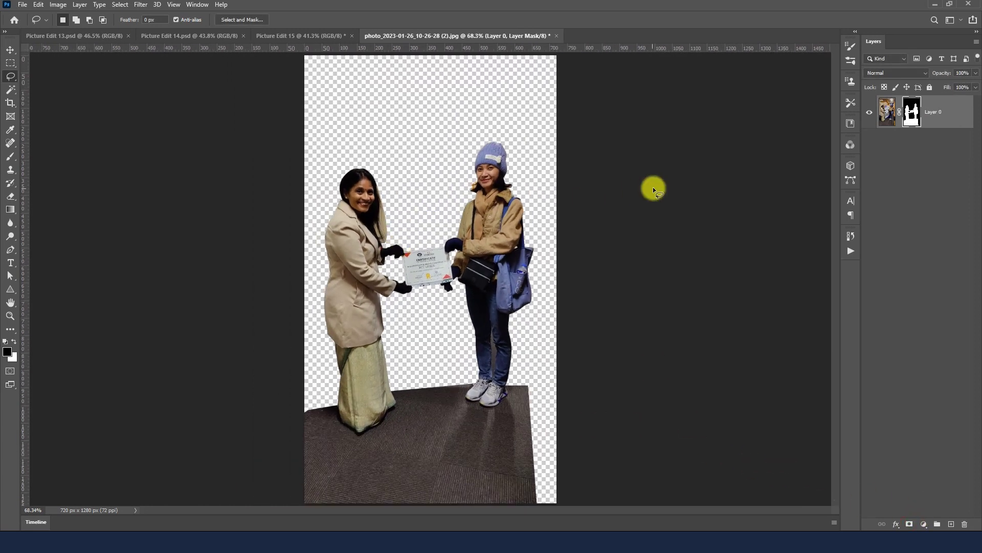
pyautogui.scroll(3, 653, 190)
# - In Select and Mask, refine the left woman's hair edge with the Refine Edge Brush
pyautogui.doubleClick(914, 117)
pyautogui.scroll(2, 296, 189)
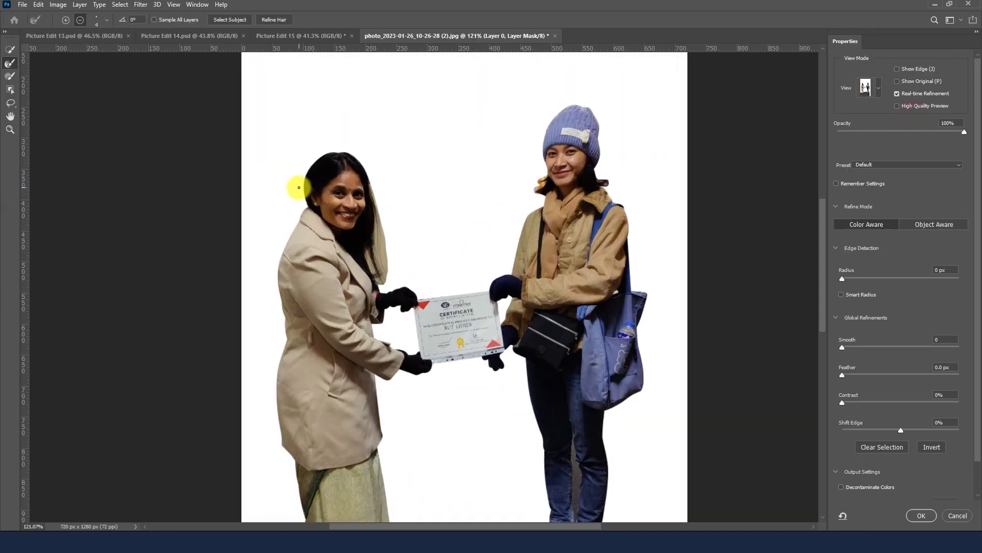
pyautogui.scroll(2, 281, 211)
pyautogui.scroll(2, 324, 198)
pyautogui.moveTo(324, 199); pyautogui.dragTo(257, 246)
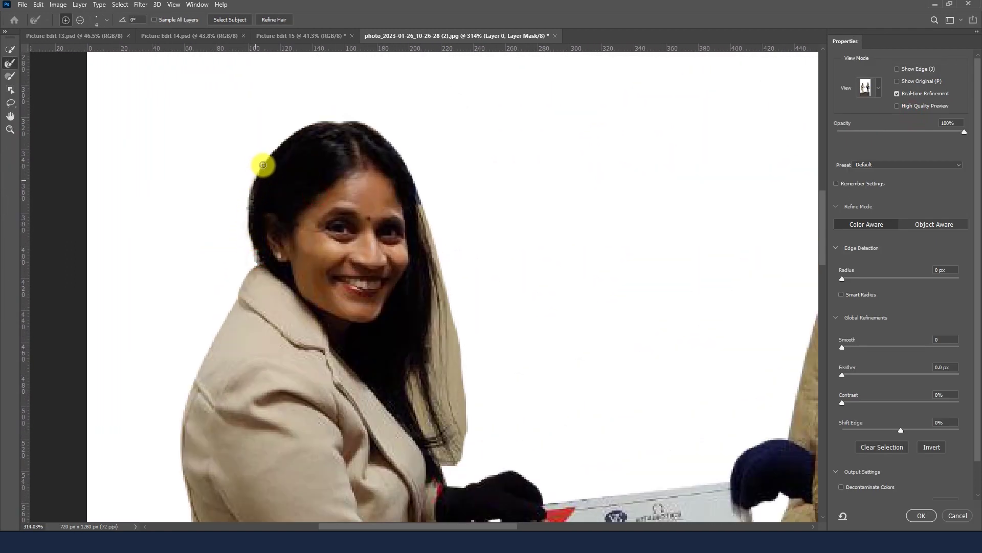
pyautogui.moveTo(373, 129); pyautogui.dragTo(438, 268)
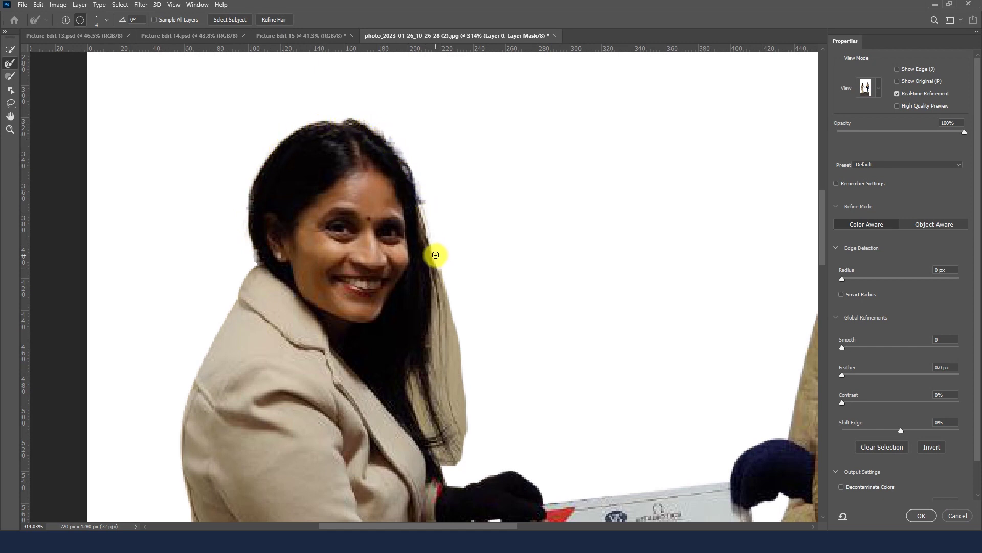
pyautogui.moveTo(421, 210)
pyautogui.mouseDown()
pyautogui.moveTo(447, 361)
pyautogui.moveTo(426, 338)
pyautogui.moveTo(450, 406)
pyautogui.moveTo(427, 423)
pyautogui.moveTo(456, 435)
pyautogui.moveTo(437, 444)
pyautogui.mouseUp()
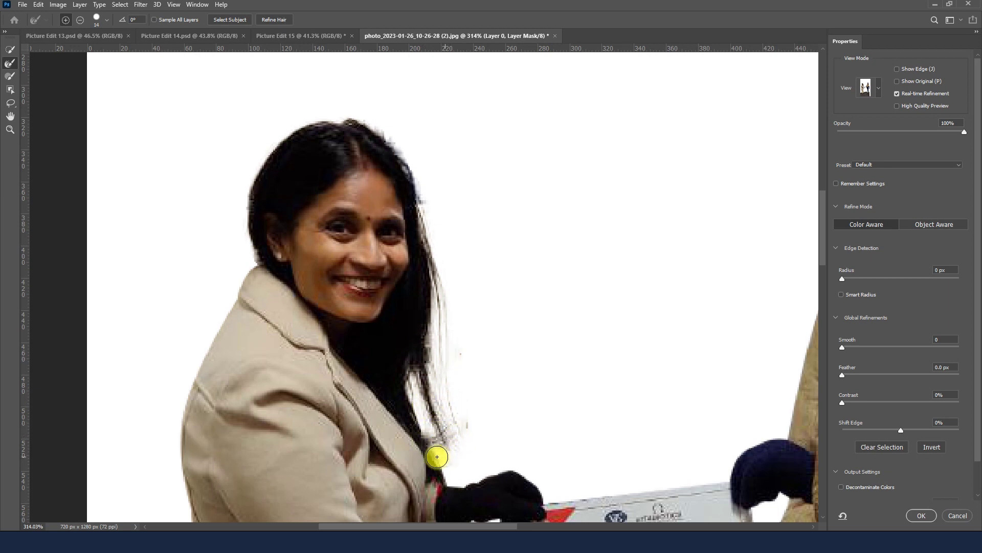
# - Recover the right woman's hair strands and apply the refined mask
pyautogui.scroll(-3, 422, 435)
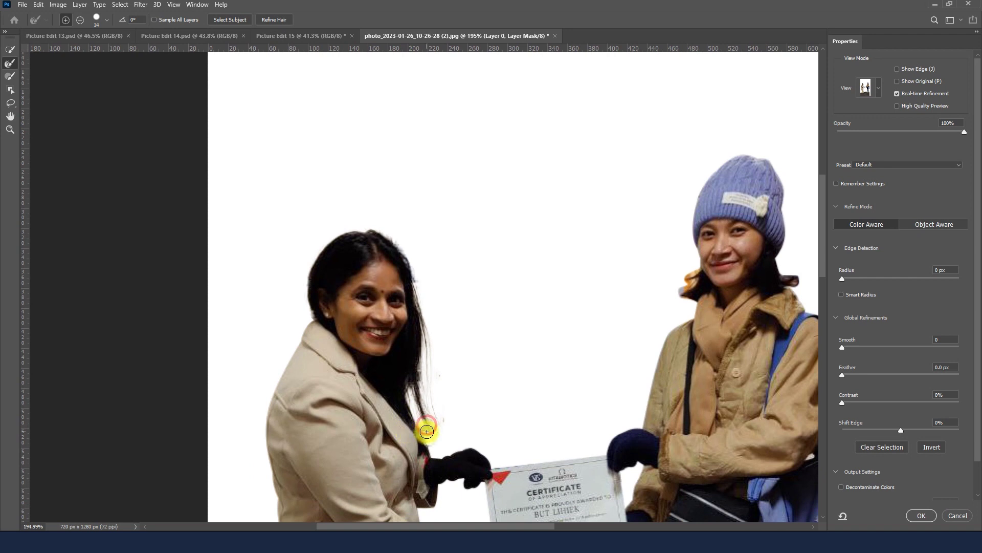
pyautogui.scroll(-1, 370, 363)
pyautogui.scroll(-1, 369, 363)
pyautogui.scroll(-2, 401, 361)
pyautogui.scroll(1, 339, 309)
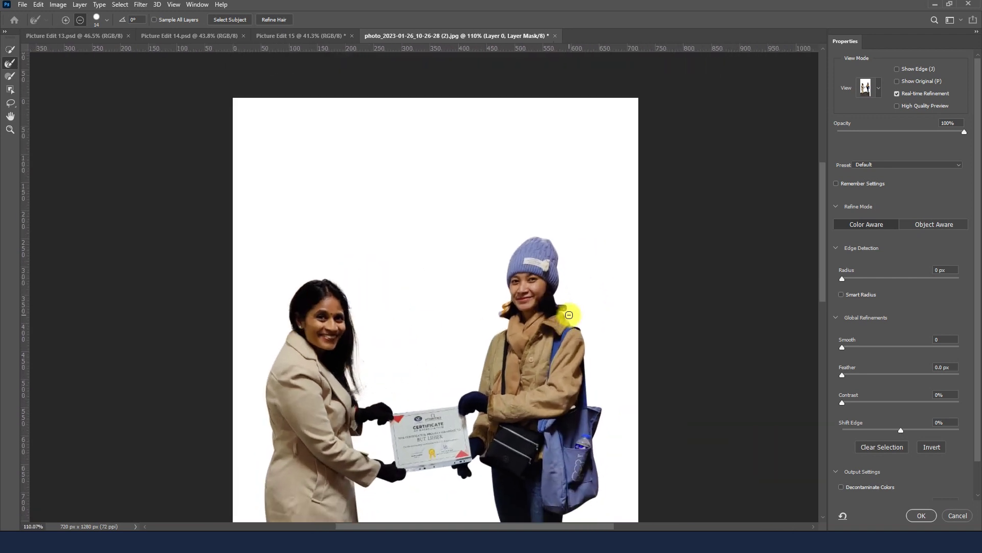
pyautogui.scroll(5, 498, 314)
pyautogui.scroll(1, 497, 314)
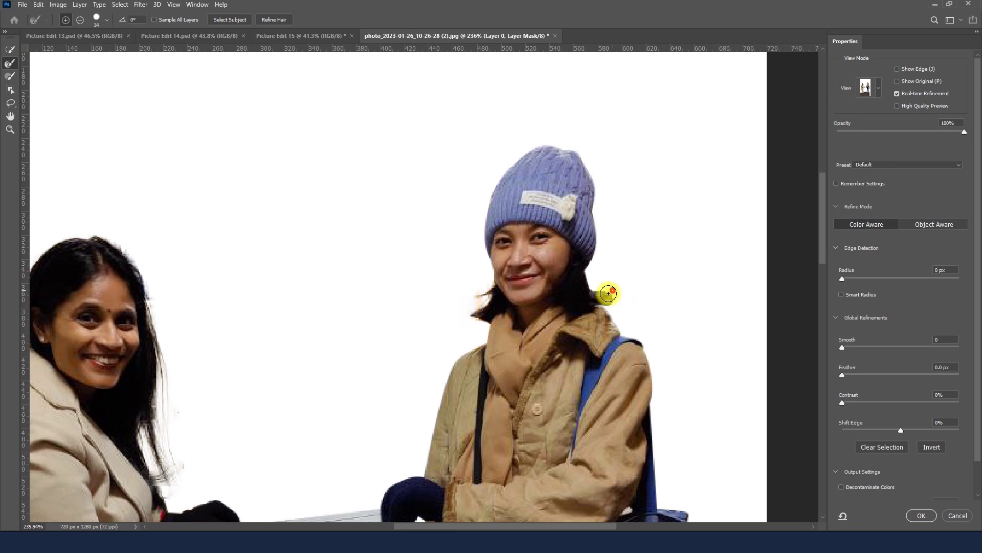
pyautogui.moveTo(607, 296); pyautogui.dragTo(627, 293)
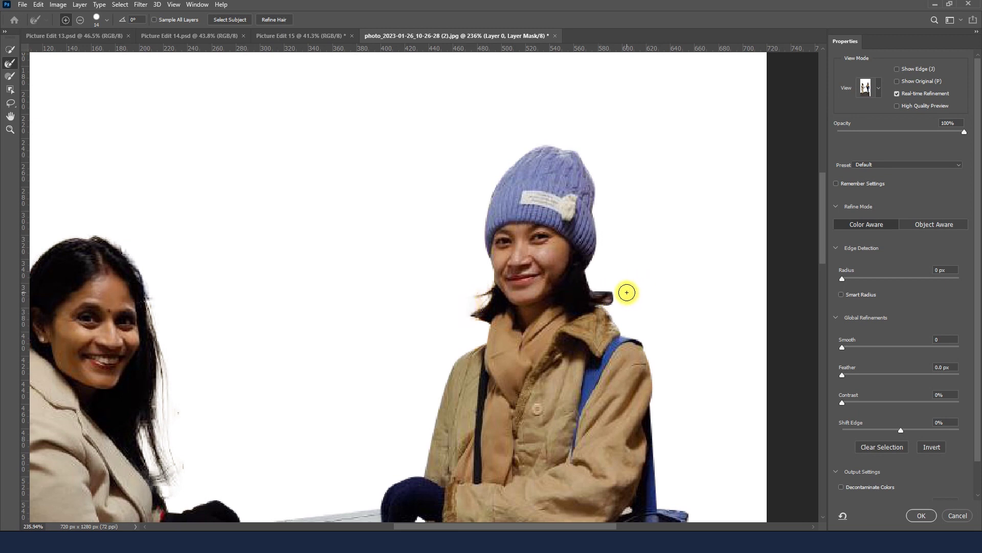
pyautogui.scroll(-4, 627, 272)
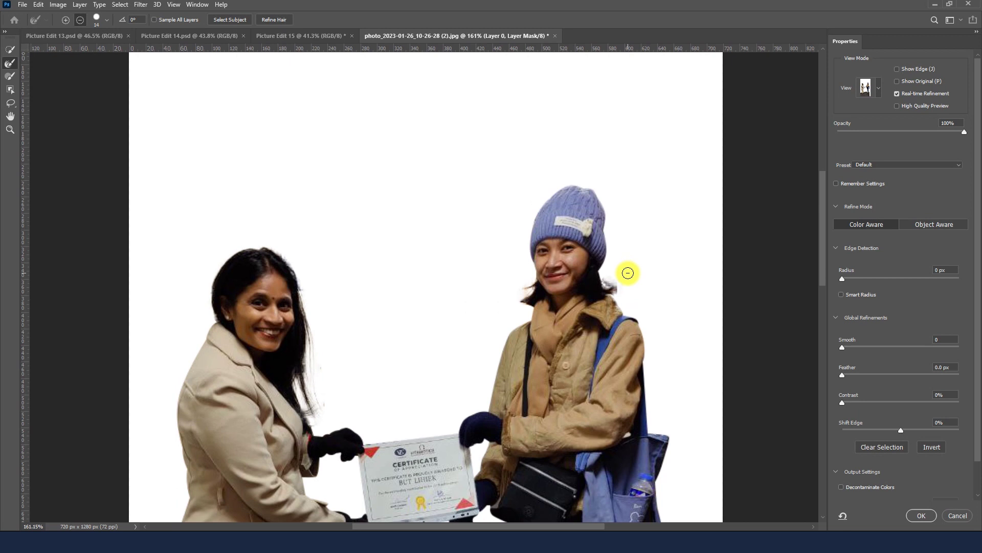
pyautogui.scroll(-5, 509, 274)
pyautogui.scroll(-2, 509, 274)
pyautogui.scroll(-2, 510, 274)
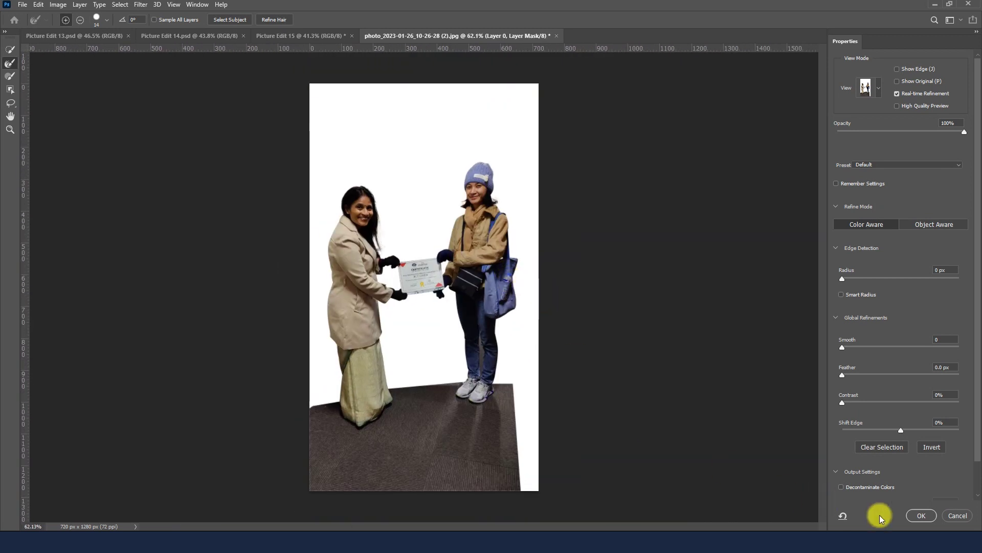
pyautogui.click(912, 515)
# - Add a #ffffff Solid Color fill layer beneath Layer 0 and reselect its mask
pyautogui.click(921, 525)
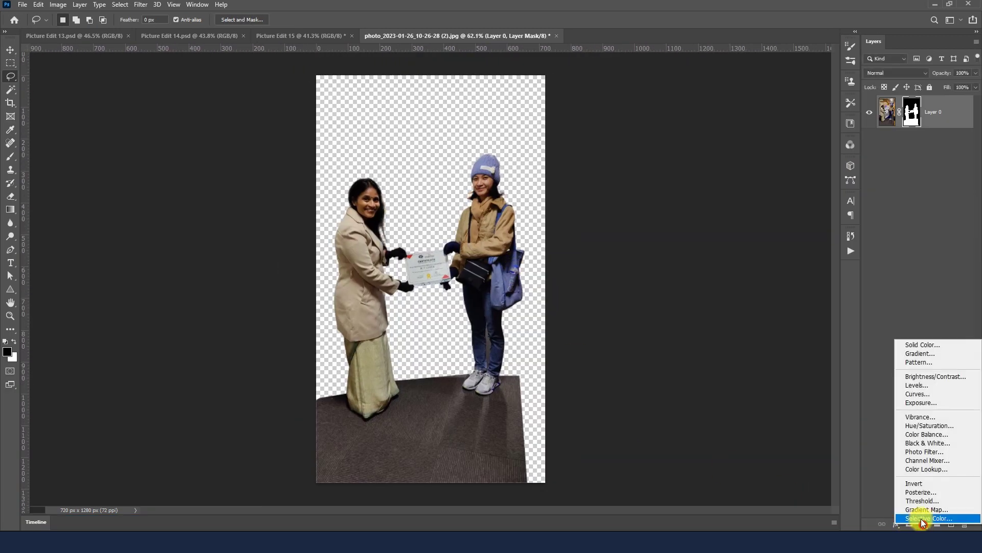
pyautogui.click(916, 346)
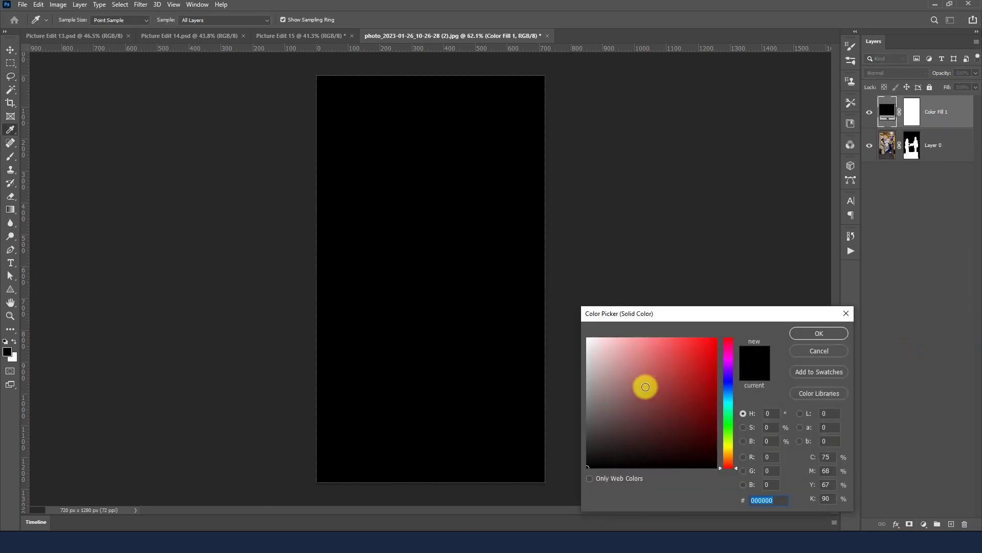
pyautogui.write('ffffff')
pyautogui.click(802, 332)
pyautogui.moveTo(965, 116); pyautogui.dragTo(940, 163)
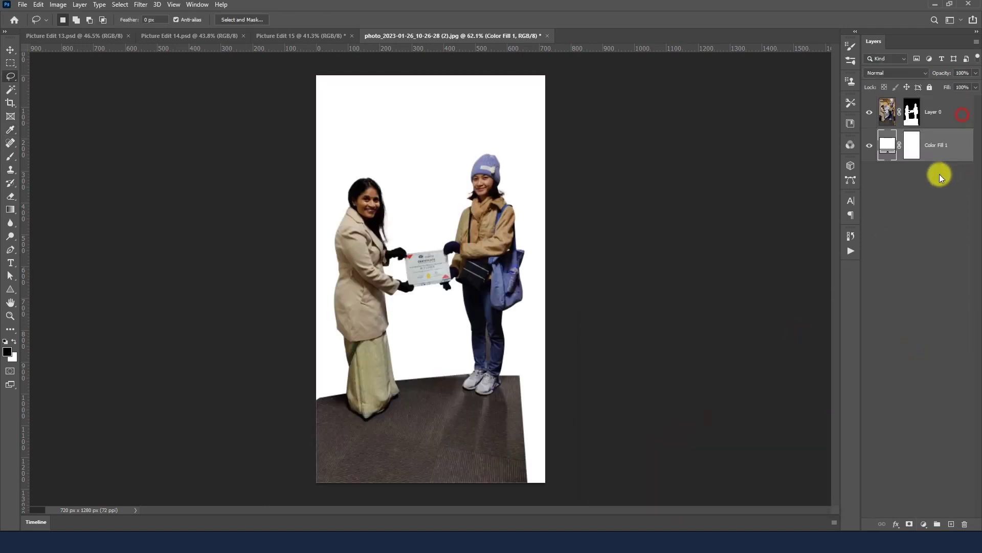
pyautogui.scroll(3, 337, 278)
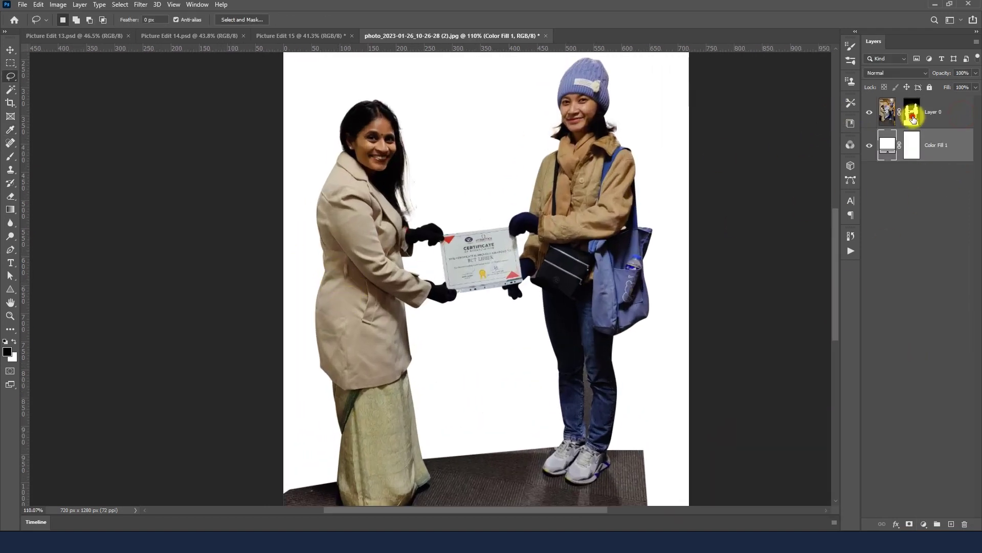
pyautogui.keyDown('alt'); pyautogui.click(912, 112); pyautogui.keyUp('alt')
# - Pick the Brush tool, set its size and softness, and frame the women's heads
pyautogui.click(10, 236)
pyautogui.scroll(2, 380, 205)
pyautogui.keyDown('alt'); pyautogui.rightClick(384, 207); pyautogui.keyUp('alt')
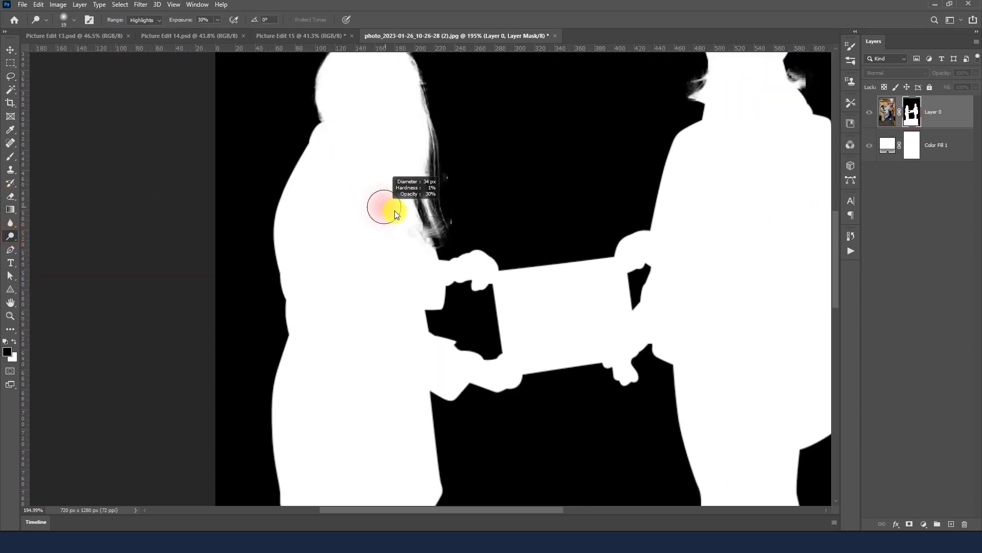
pyautogui.moveTo(390, 153); pyautogui.dragTo(394, 222)
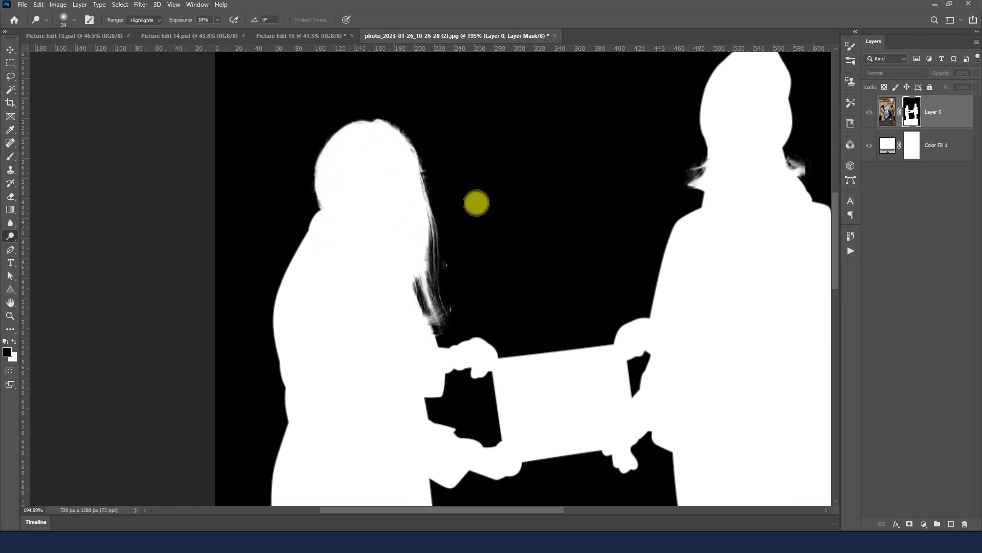
pyautogui.hscroll(5, 476, 202)
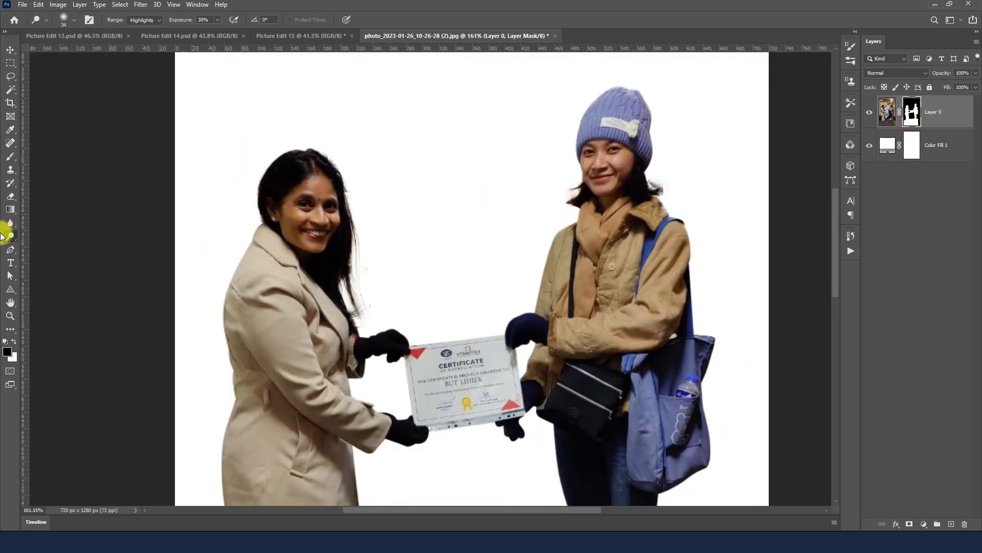
pyautogui.scroll(2, 662, 192)
pyautogui.scroll(3, 646, 149)
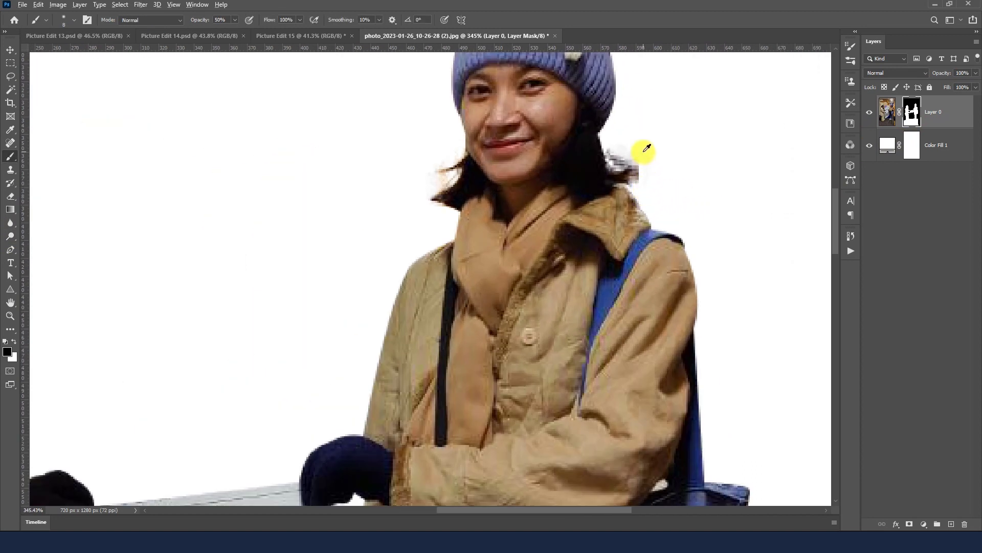
# - Paint out stray hair and coat fringes on Layer 0's mask, then zoom out
pyautogui.moveTo(630, 158); pyautogui.dragTo(611, 149)
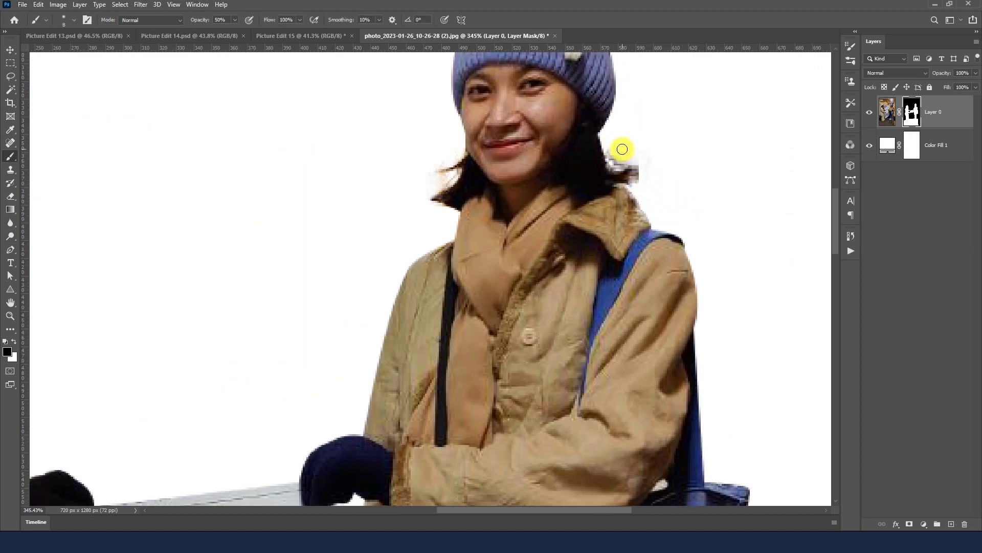
pyautogui.moveTo(617, 162)
pyautogui.mouseDown()
pyautogui.moveTo(655, 164)
pyautogui.moveTo(644, 161)
pyautogui.mouseUp()
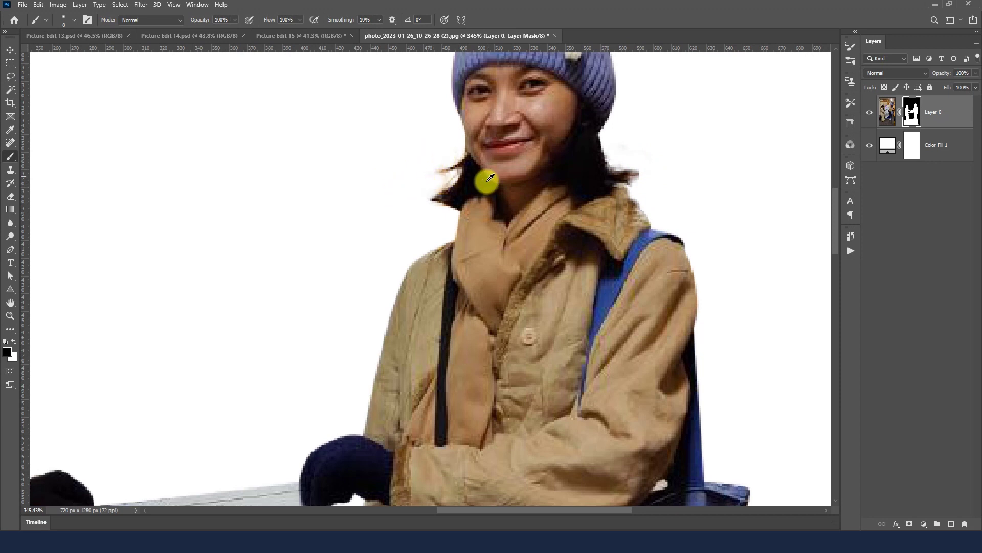
pyautogui.scroll(-4, 490, 177)
pyautogui.scroll(3, 307, 192)
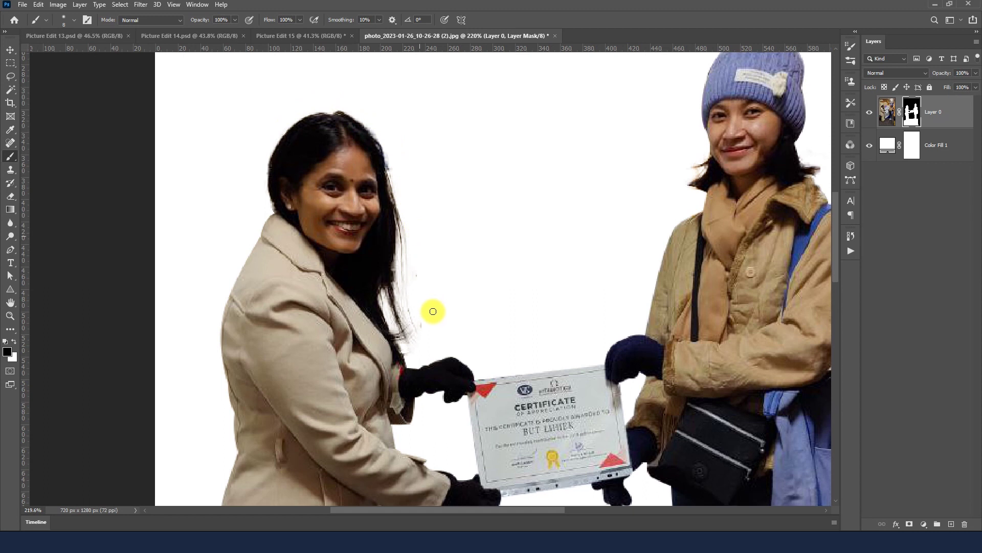
pyautogui.click(417, 354)
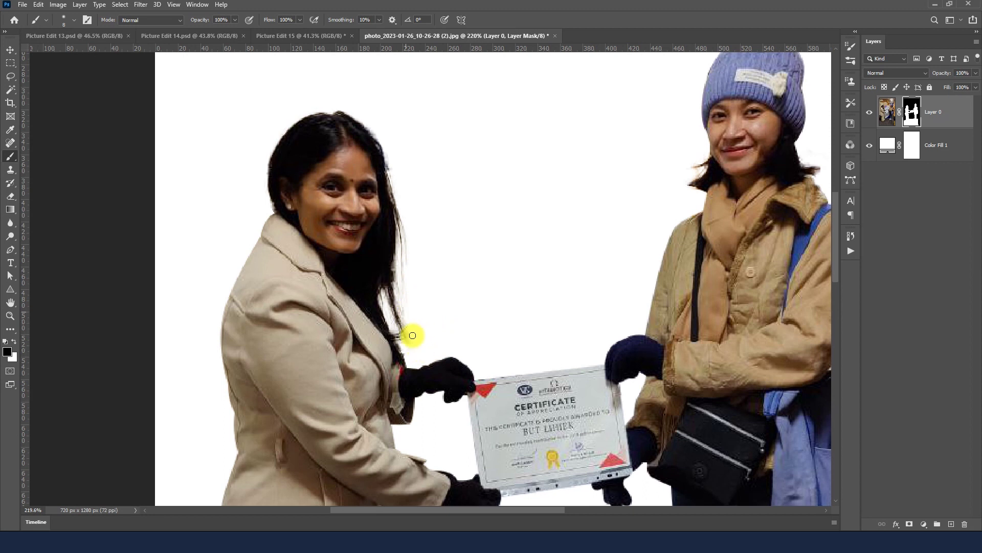
pyautogui.scroll(-5, 413, 244)
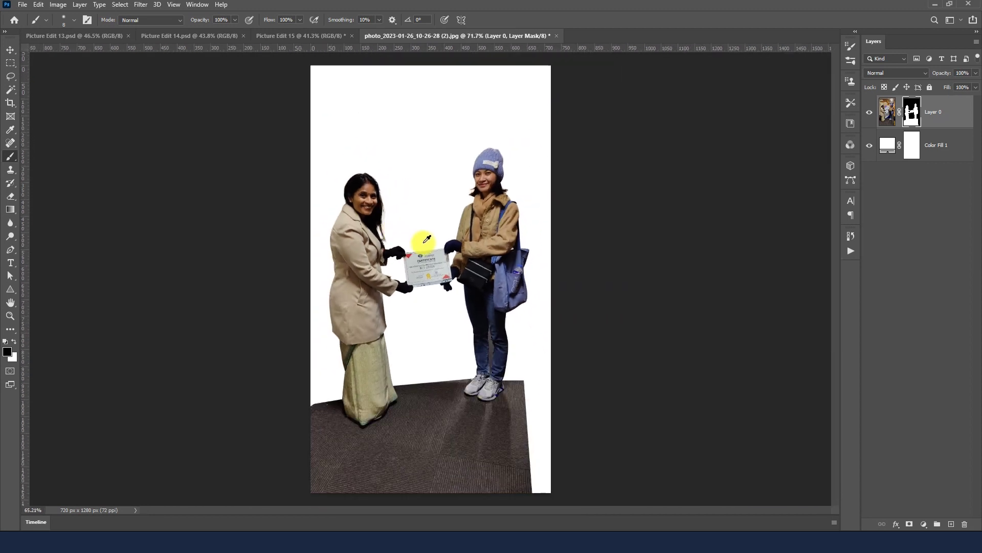
pyautogui.scroll(-2, 421, 240)
pyautogui.scroll(-2, 392, 237)
pyautogui.scroll(2, 417, 259)
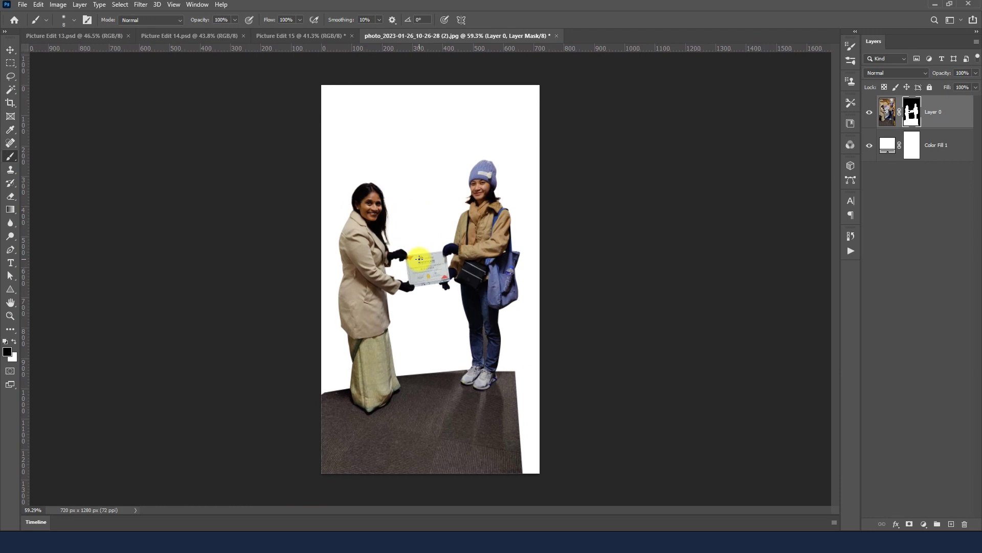
pyautogui.click(58, 4)
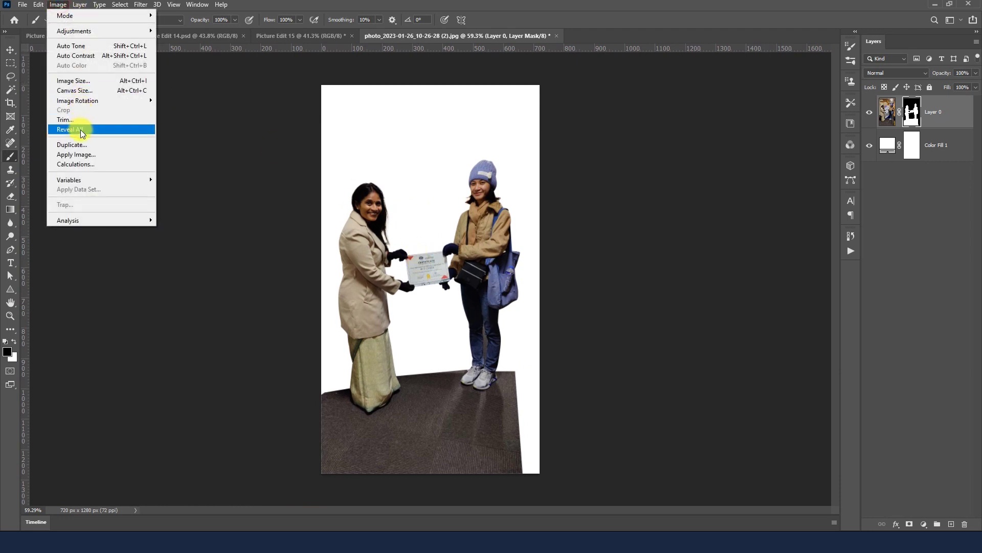
# - Resample the image to 90 ppi so it becomes 900 × 1600 px
pyautogui.click(78, 92)
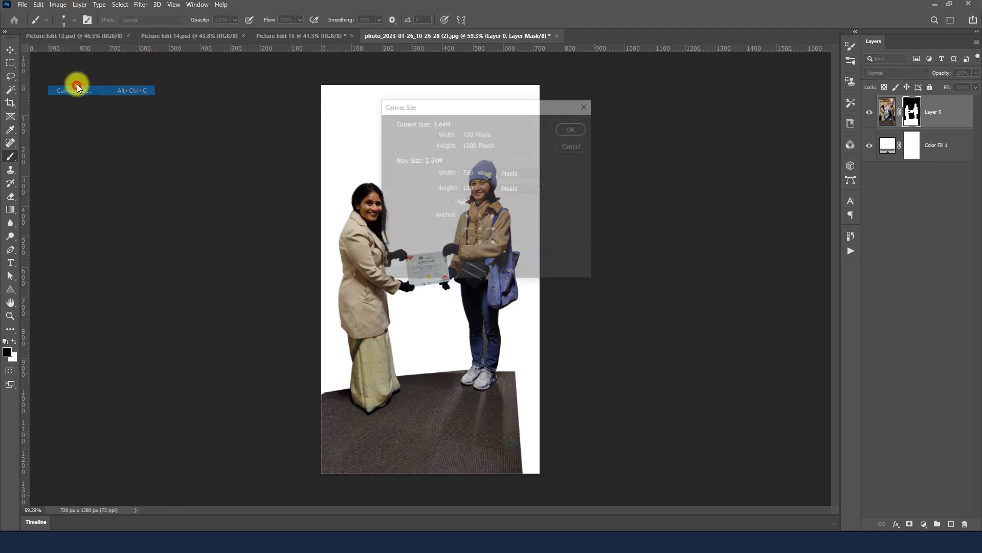
pyautogui.click(573, 145)
pyautogui.click(58, 5)
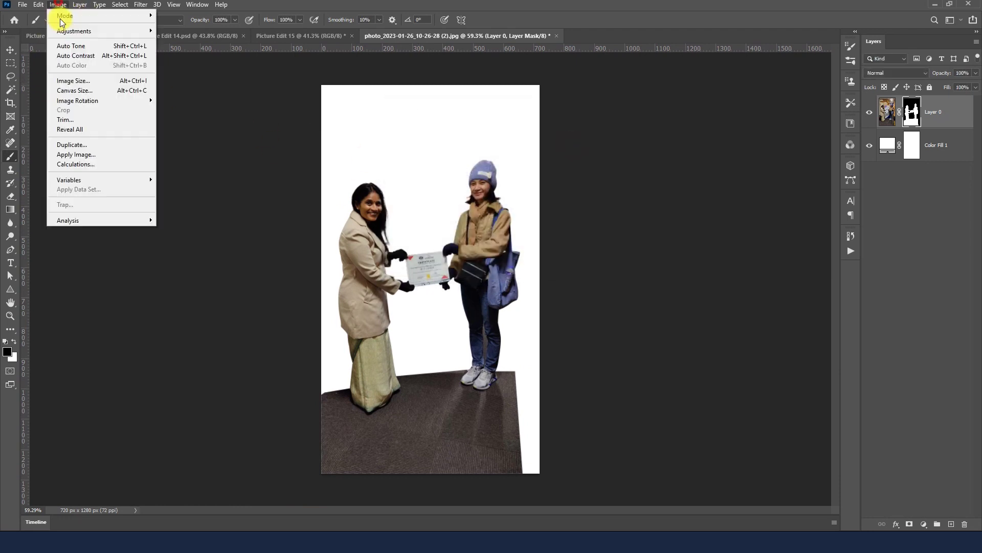
pyautogui.click(75, 81)
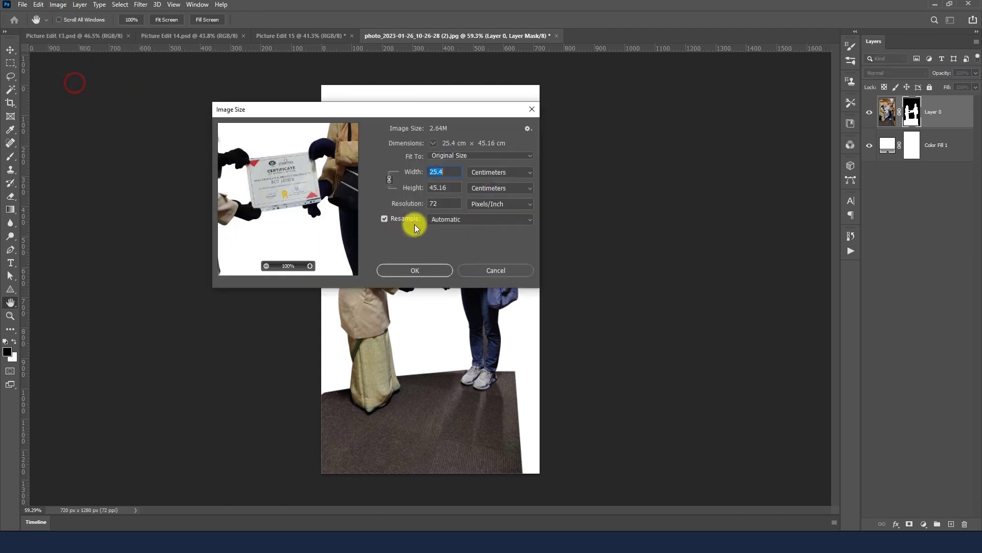
pyautogui.doubleClick(443, 203)
pyautogui.write('90')
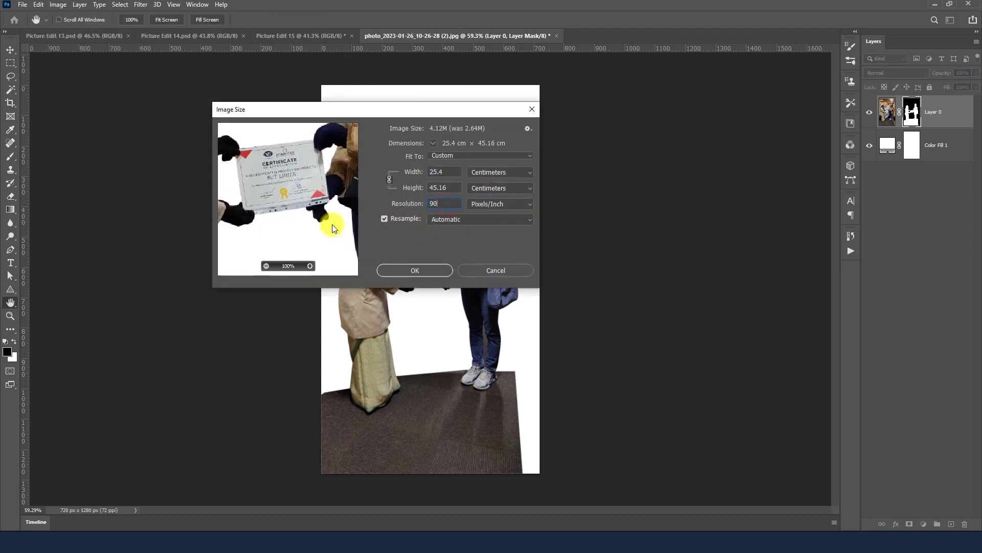
pyautogui.press('Escape')
# - Fit the photo in view and target the photo layer with the Move tool
pyautogui.press('b')
pyautogui.press('v')
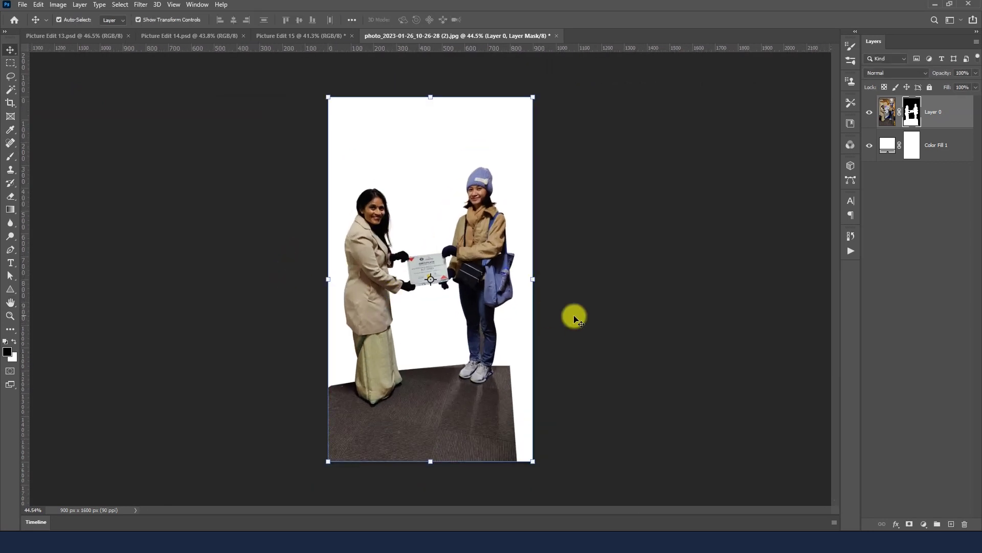
pyautogui.click(612, 309)
# - Drag the two-women cutout into Picture Edit 15 and delete the old Layer 20 layers
pyautogui.click(486, 260)
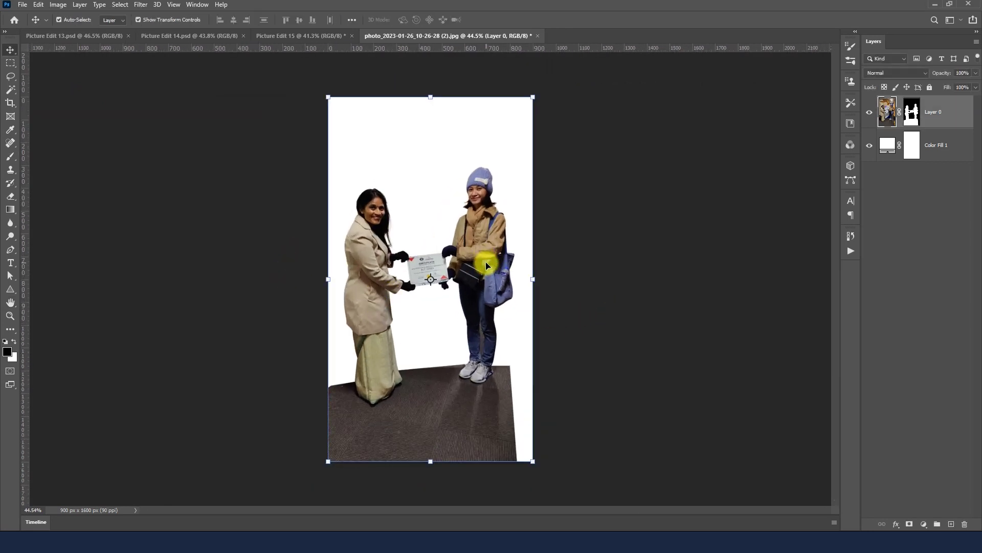
pyautogui.scroll(2, 486, 288)
pyautogui.moveTo(486, 263)
pyautogui.mouseDown()
pyautogui.moveTo(416, 122)
pyautogui.moveTo(412, 284)
pyautogui.mouseUp()
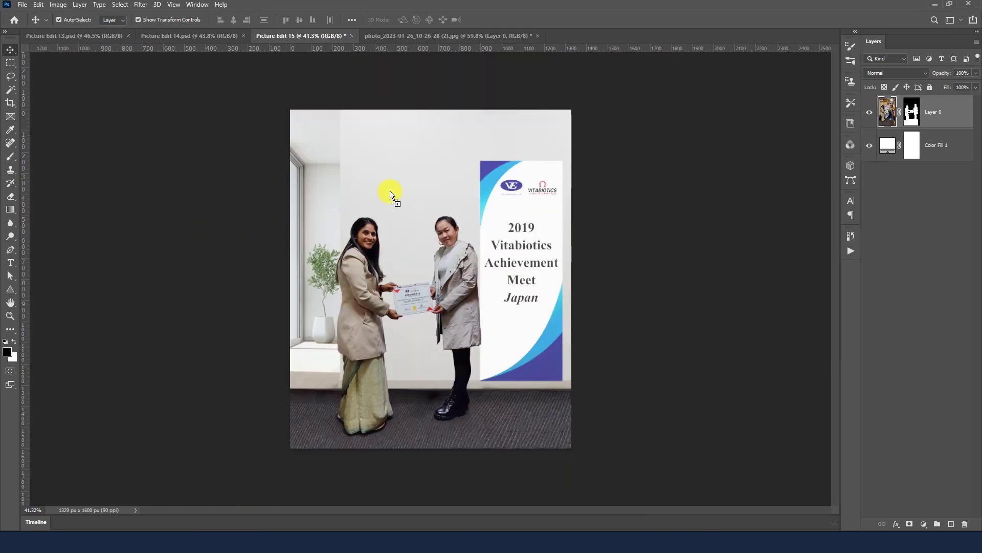
pyautogui.press('ctrl')
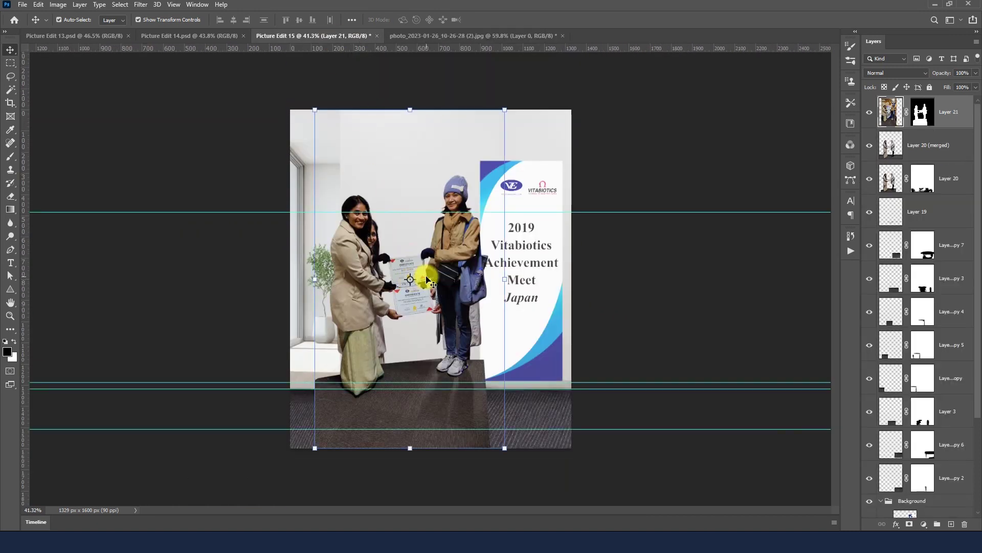
pyautogui.moveTo(885, 206); pyautogui.dragTo(934, 144)
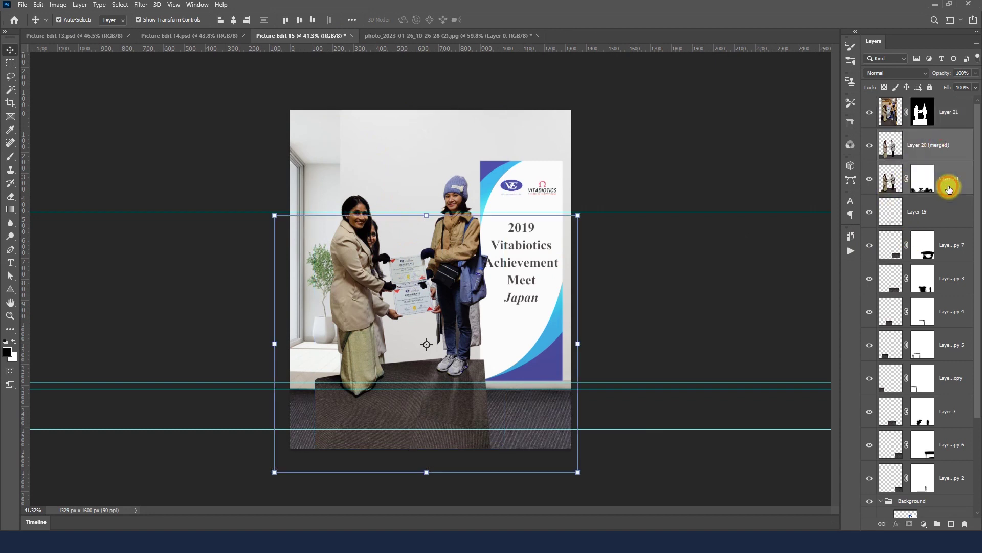
pyautogui.click(671, 314)
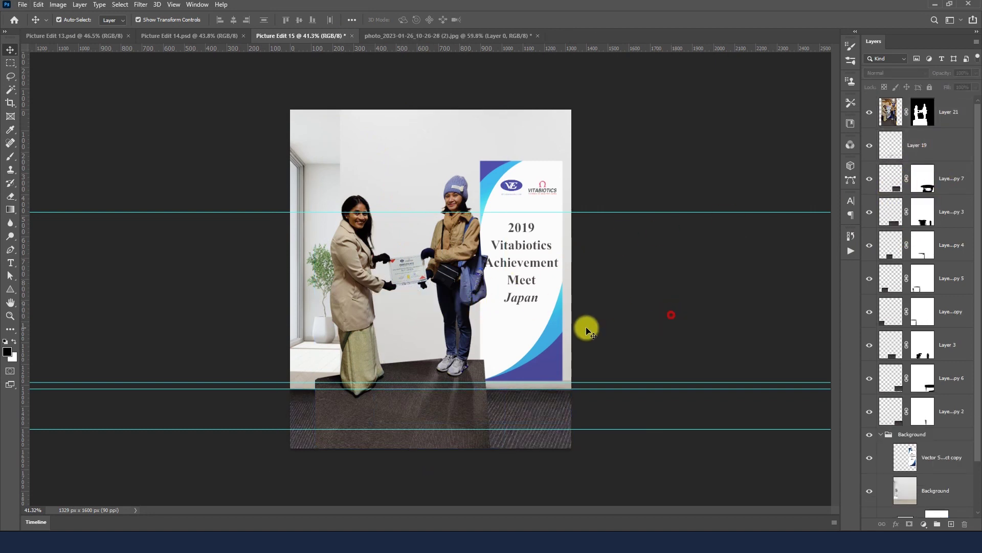
pyautogui.hotkey('ctrl', '0')
# - Move the new women down-left and enlarge them to about 107%
pyautogui.moveTo(475, 294); pyautogui.dragTo(462, 336)
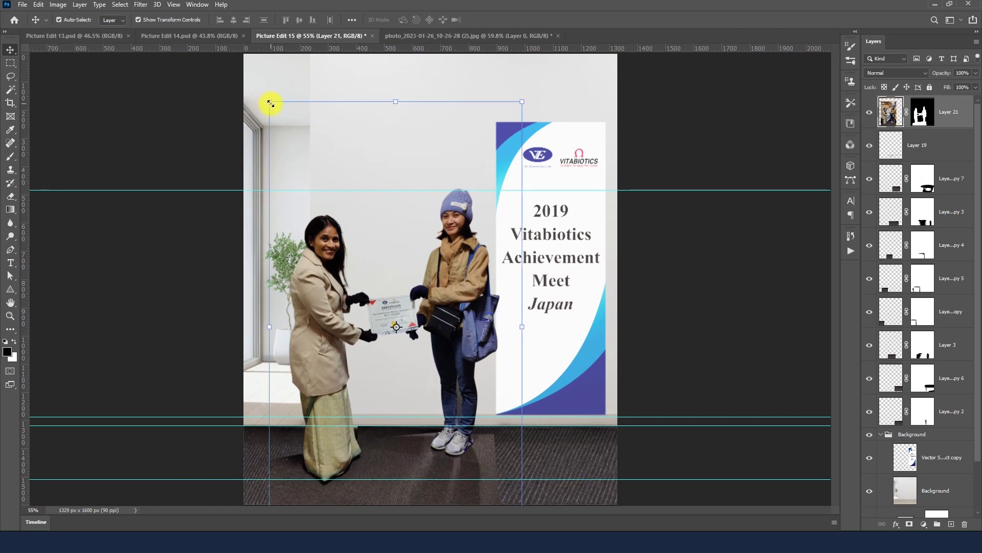
pyautogui.moveTo(271, 103); pyautogui.dragTo(259, 62)
pyautogui.hotkey('ctrl', '0')
pyautogui.hotkey('alt', 'space')
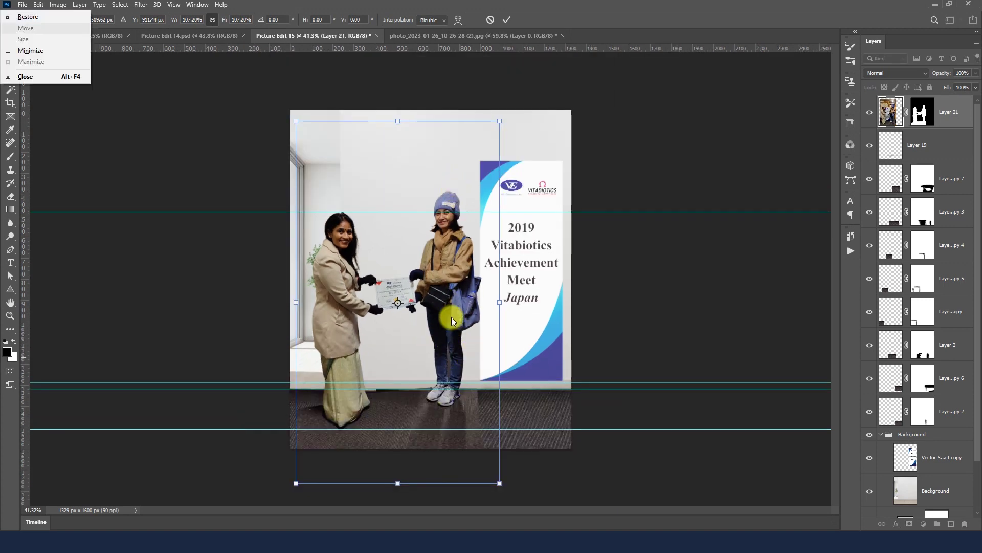
pyautogui.press('Escape')
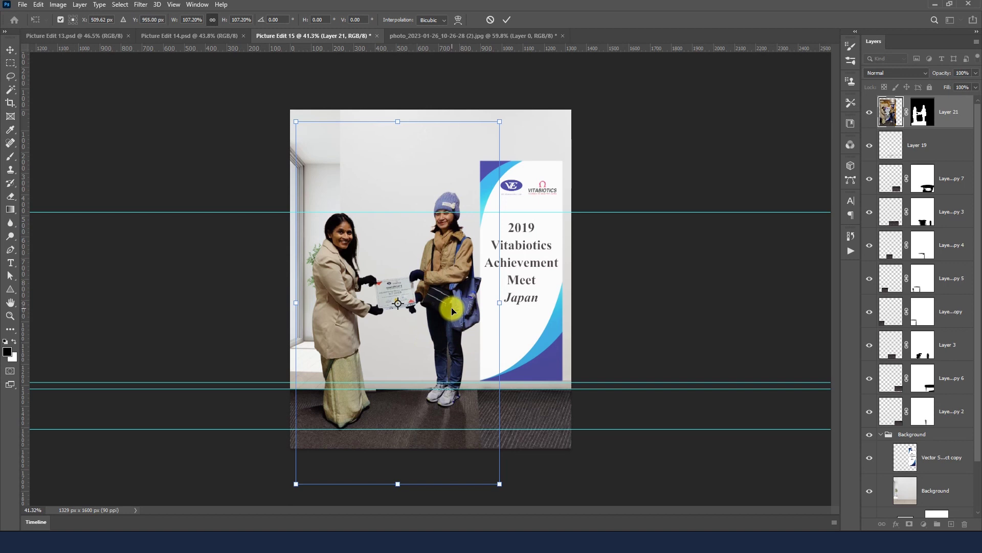
# - Nudge the women so their feet rest on the carpet, then commit the 107.2% transform
pyautogui.moveTo(446, 297); pyautogui.dragTo(451, 315)
pyautogui.press('Up')
pyautogui.press('Up')
pyautogui.press('Up')
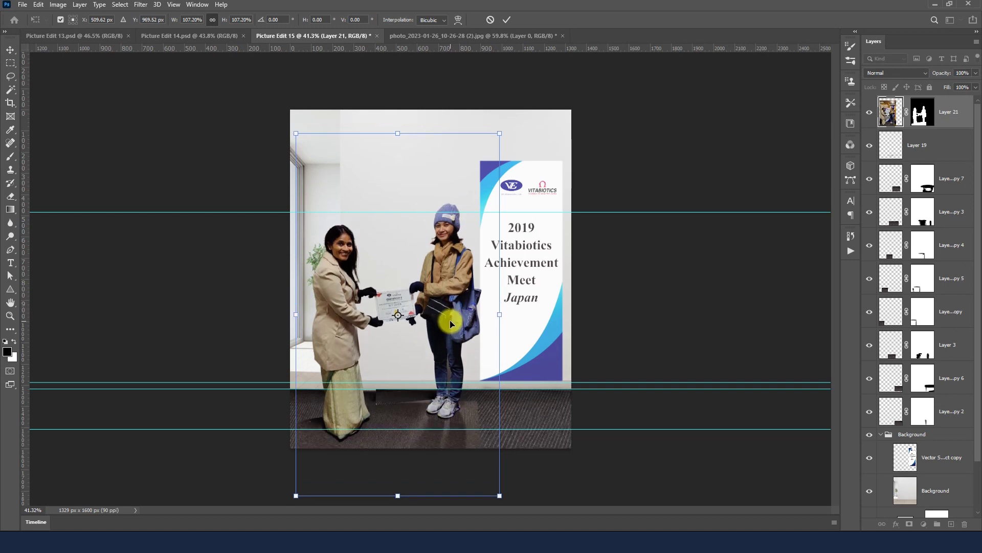
pyautogui.press('Right')
pyautogui.press('Right')
pyautogui.hotkey('shift', 'Right')
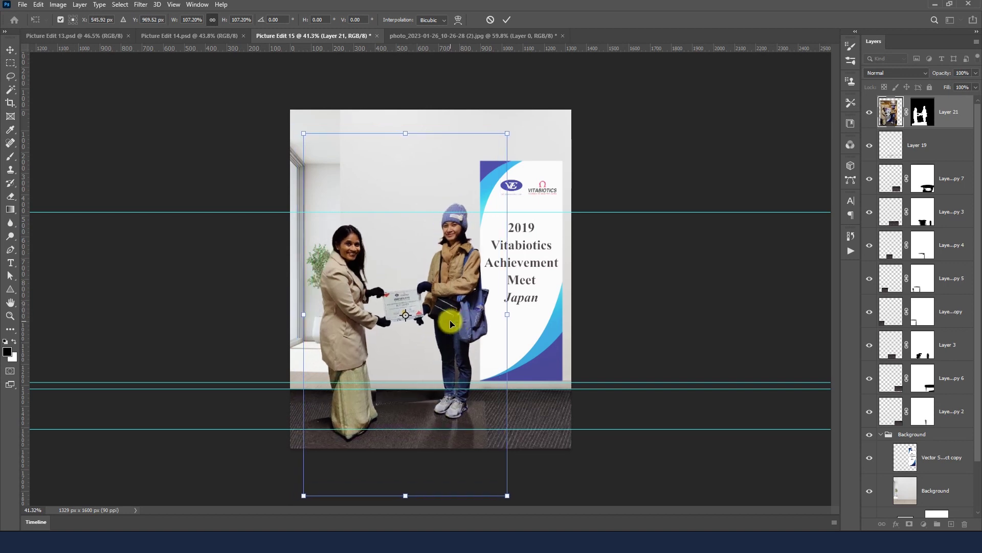
pyautogui.press('Up')
pyautogui.press('Up')
pyautogui.moveTo(450, 324); pyautogui.dragTo(451, 323)
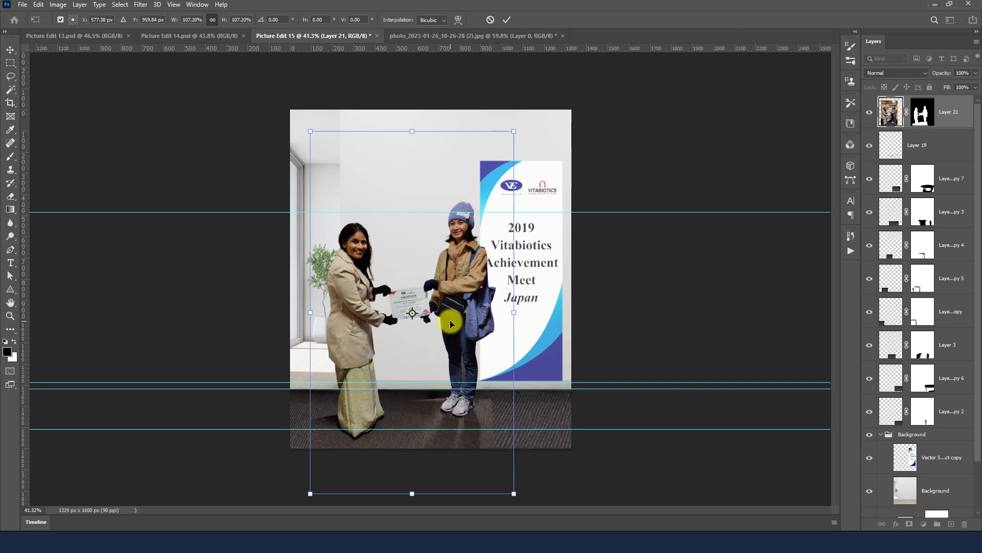
pyautogui.press('Return')
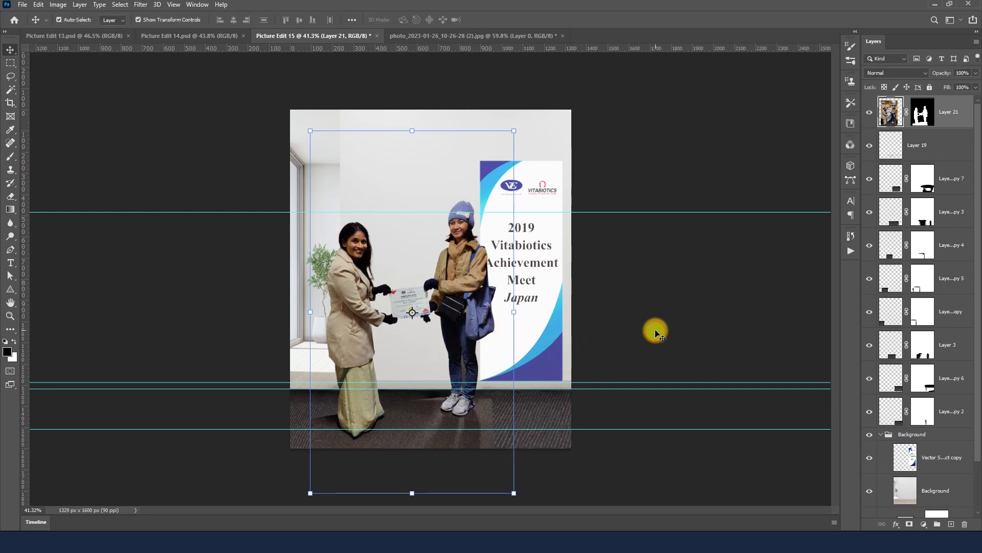
pyautogui.hotkey('ctrl', '+')
# - Apply the women's layer mask, then undo it
pyautogui.rightClick(922, 112)
pyautogui.click(922, 146)
pyautogui.keyDown('alt'); pyautogui.scroll(2, 500, 403); pyautogui.keyUp('alt')
pyautogui.scroll(-3, 476, 228)
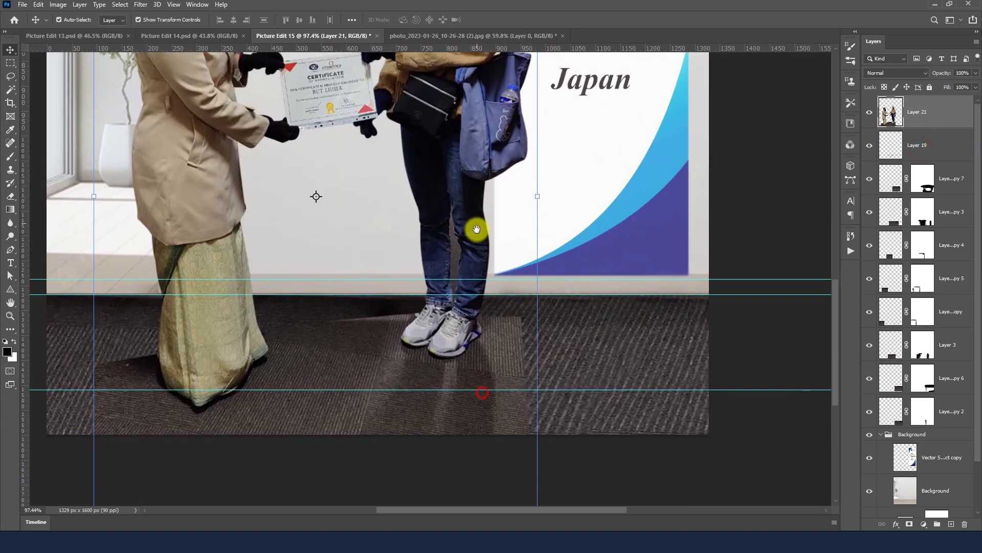
pyautogui.hotkey('ctrl', 'z')
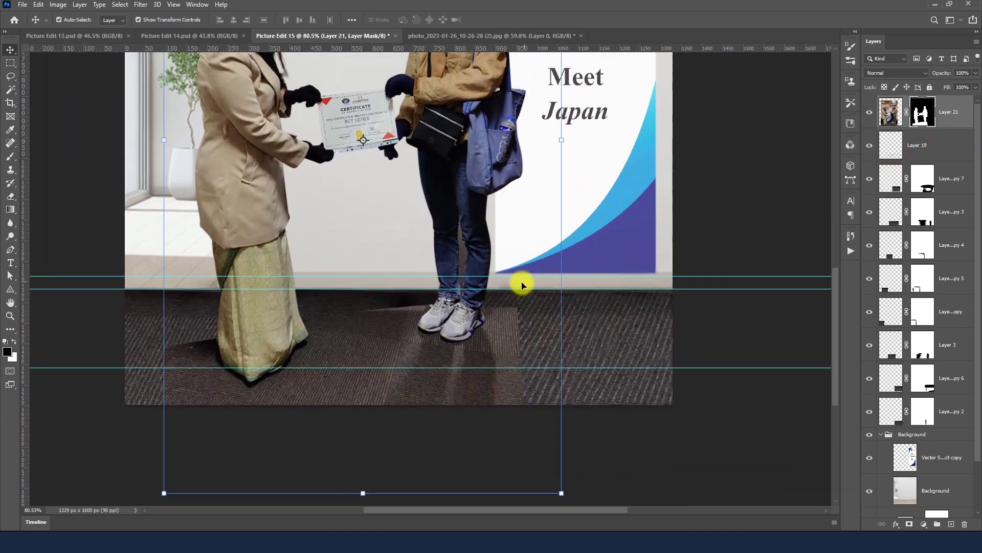
# - Draw a closed Pen path around the gap between the right woman's jeans legs
pyautogui.press('p')
pyautogui.keyDown('alt'); pyautogui.scroll(2, 468, 297); pyautogui.keyUp('alt')
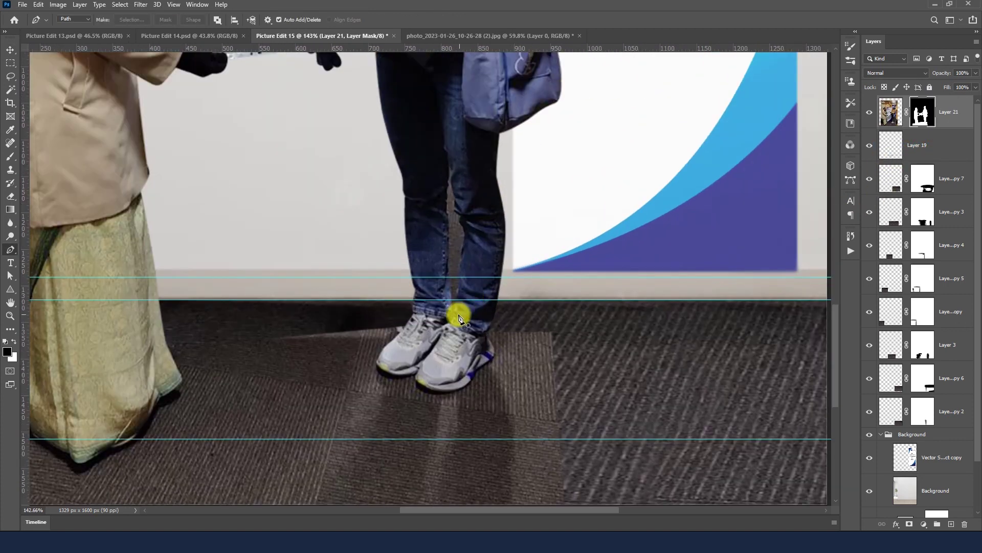
pyautogui.keyDown('alt'); pyautogui.scroll(3, 456, 313); pyautogui.keyUp('alt')
pyautogui.keyDown('alt'); pyautogui.scroll(3, 456, 296); pyautogui.keyUp('alt')
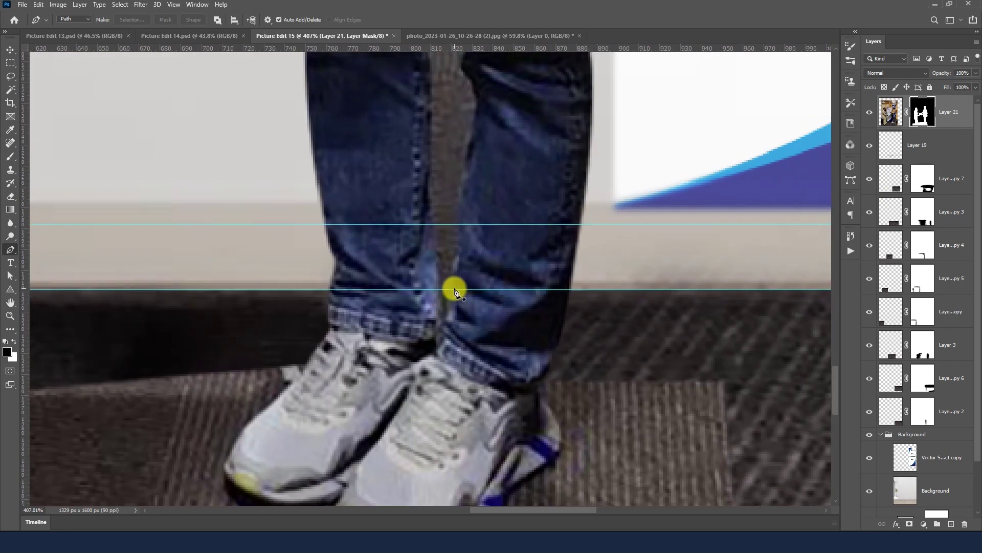
pyautogui.click(442, 289)
pyautogui.moveTo(433, 180); pyautogui.dragTo(424, 335)
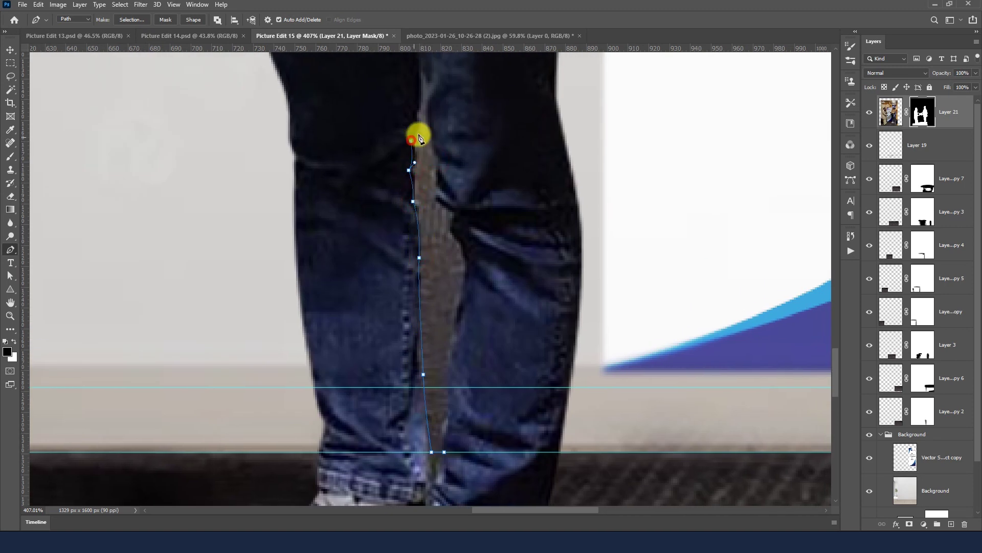
pyautogui.moveTo(418, 137); pyautogui.dragTo(386, 262)
pyautogui.click(388, 218)
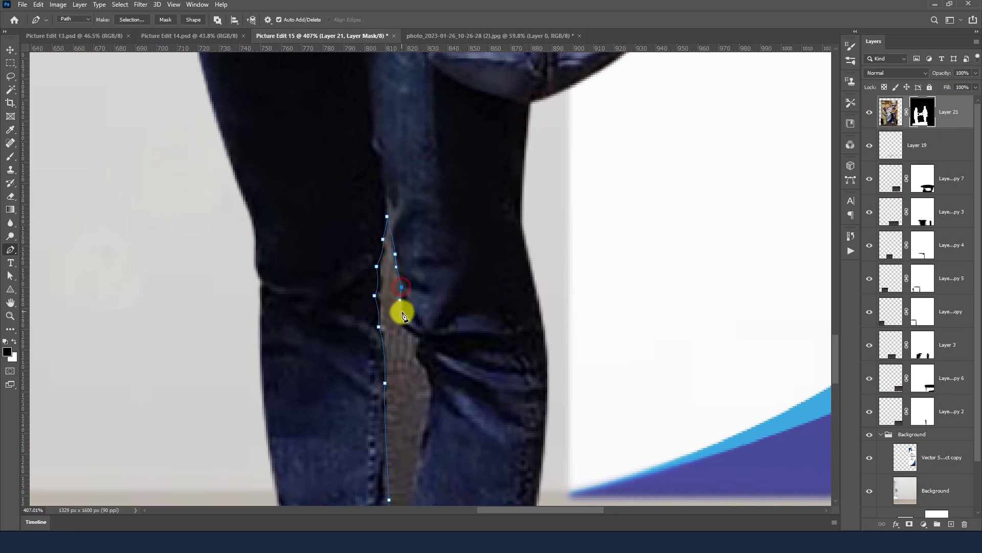
pyautogui.moveTo(424, 366); pyautogui.dragTo(428, 374)
pyautogui.click(425, 430)
pyautogui.scroll(-1, 425, 430)
pyautogui.scroll(-3, 438, 317)
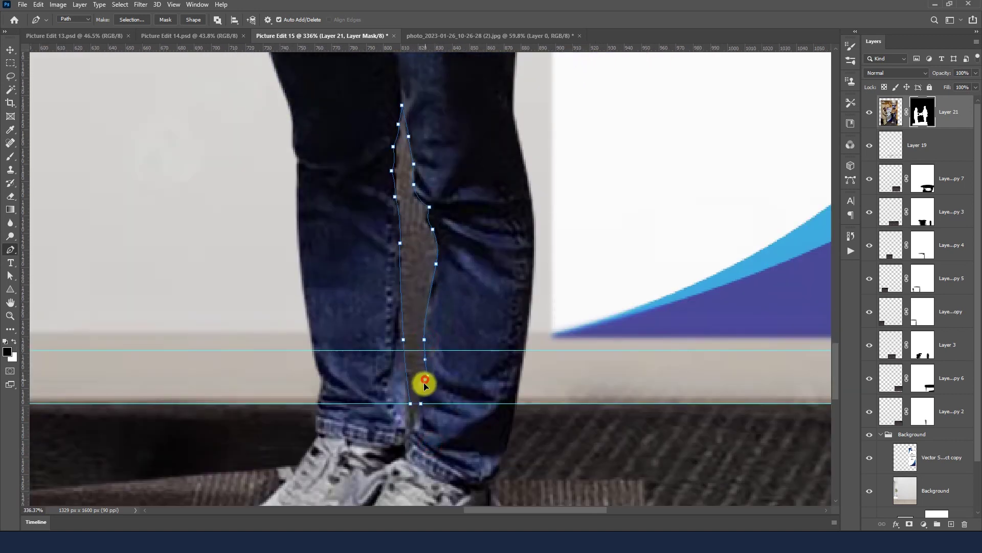
pyautogui.click(421, 407)
pyautogui.scroll(-3, 422, 409)
# - Turn the path into a feathered selection and fill it on the mask to hide the leg gap
pyautogui.press('l')
pyautogui.hotkey('ctrl', 'Return')
pyautogui.rightClick(438, 302)
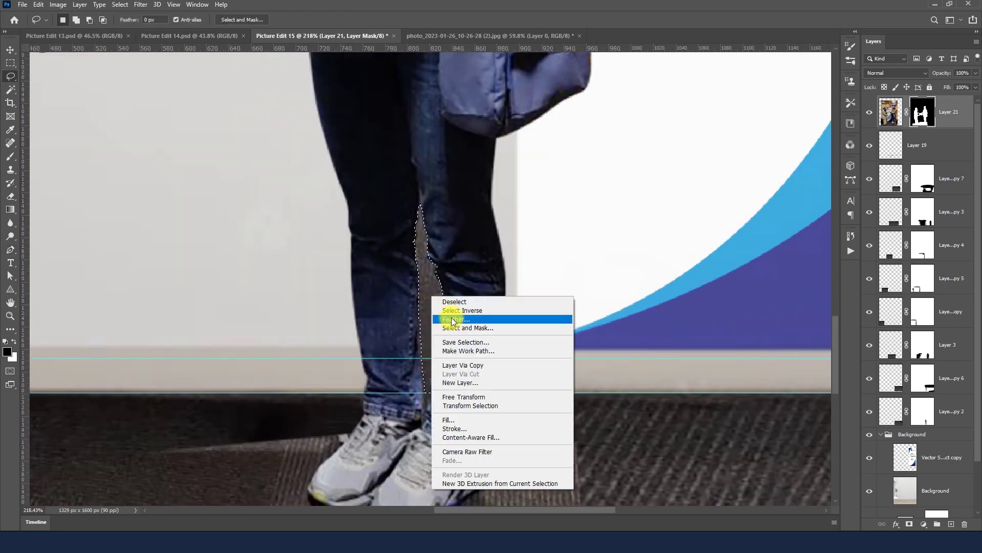
pyautogui.click(511, 319)
pyautogui.press('Return')
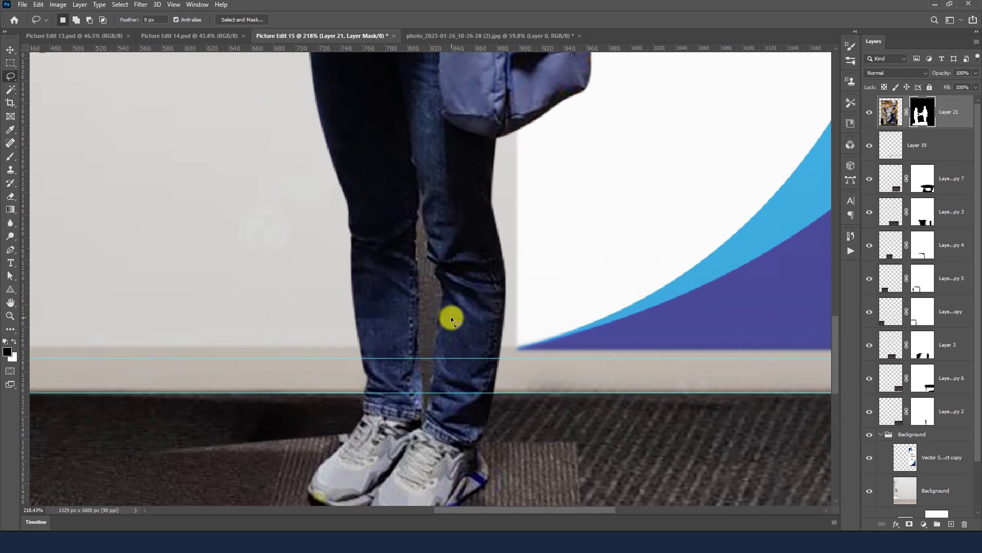
pyautogui.press('x')
pyautogui.hotkey('alt', 'BackSpace')
pyautogui.hotkey('ctrl', 'd')
# - Zoom out to see more of the poster
pyautogui.scroll(-3, 474, 284)
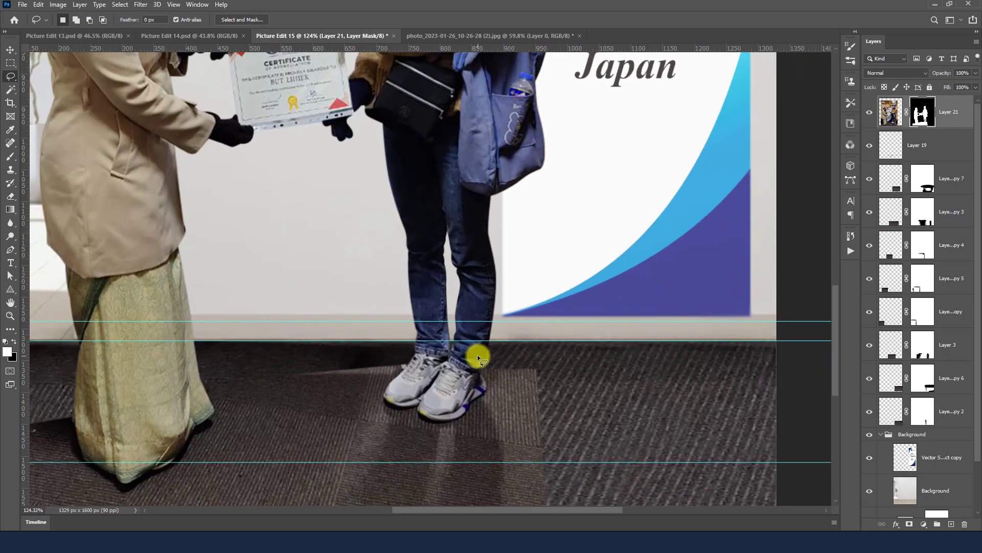
pyautogui.scroll(-2, 477, 354)
pyautogui.hotkey('ctrl', ';')
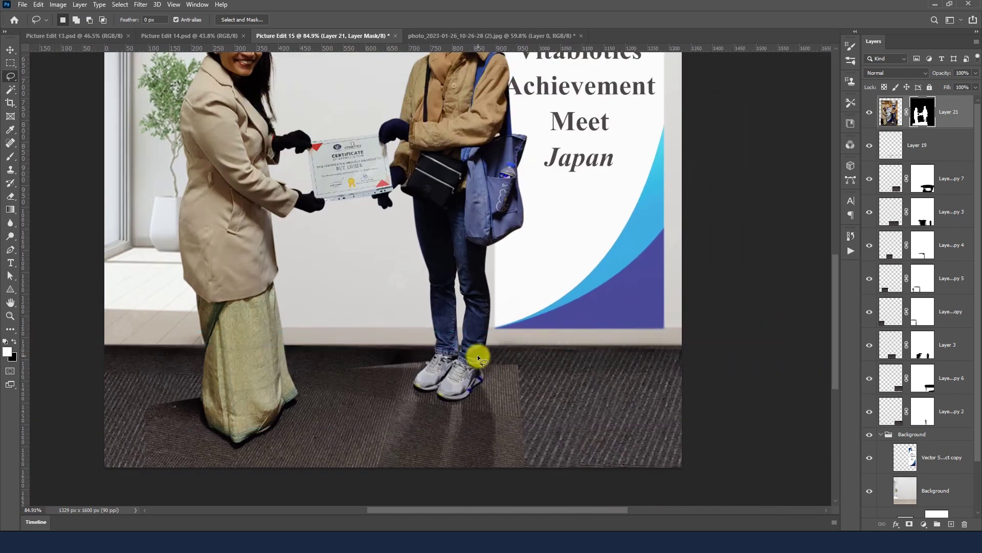
pyautogui.scroll(-3, 474, 348)
pyautogui.scroll(1, 453, 324)
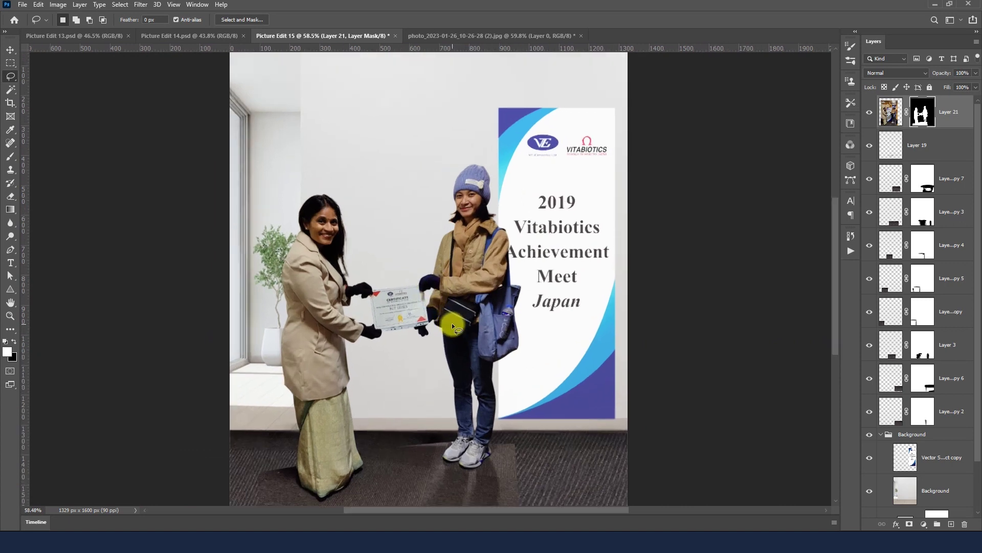
# - Apply the existing mask permanently to the figures' layer
pyautogui.press('b')
pyautogui.rightClick(925, 119)
pyautogui.click(912, 147)
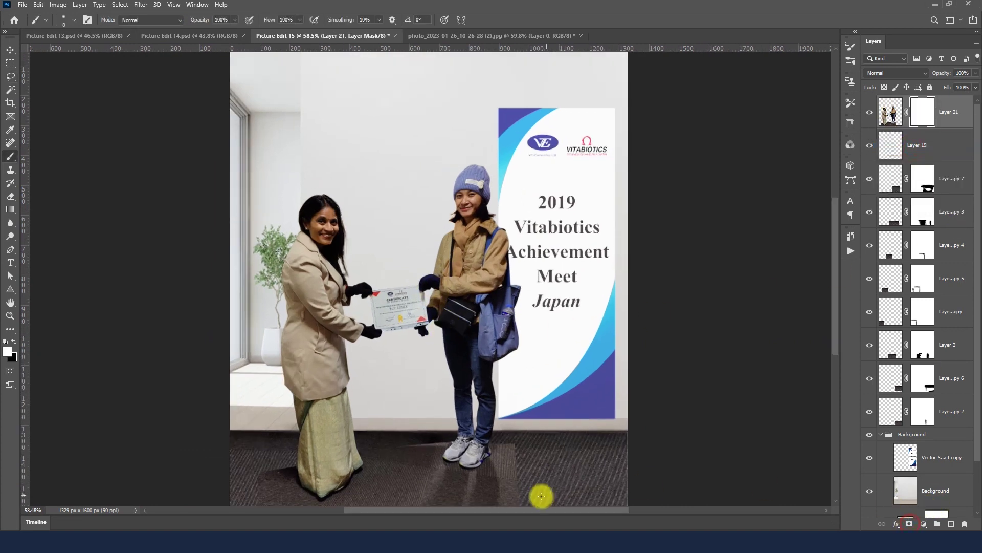
pyautogui.scroll(2, 539, 496)
pyautogui.scroll(3, 538, 455)
# - Paint on the mask to reveal carpet shadow around the sneakers and left of the dress
pyautogui.moveTo(498, 434)
pyautogui.mouseDown()
pyautogui.moveTo(547, 187)
pyautogui.moveTo(536, 353)
pyautogui.mouseUp()
pyautogui.press('x')
pyautogui.moveTo(526, 318)
pyautogui.mouseDown()
pyautogui.moveTo(564, 197)
pyautogui.moveTo(544, 204)
pyautogui.moveTo(443, 325)
pyautogui.moveTo(490, 281)
pyautogui.mouseUp()
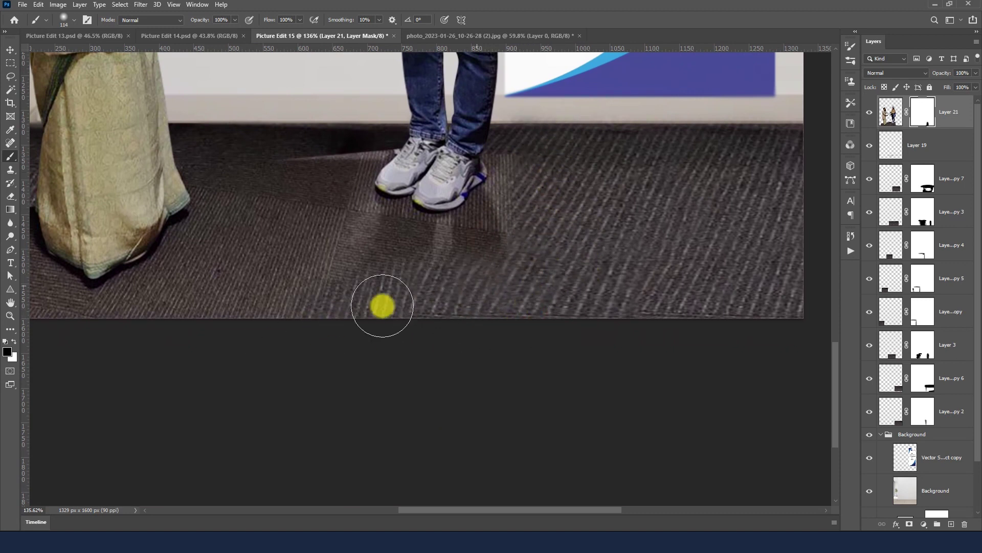
pyautogui.moveTo(228, 325)
pyautogui.mouseDown()
pyautogui.moveTo(560, 304)
pyautogui.moveTo(581, 274)
pyautogui.moveTo(574, 224)
pyautogui.moveTo(622, 259)
pyautogui.mouseUp()
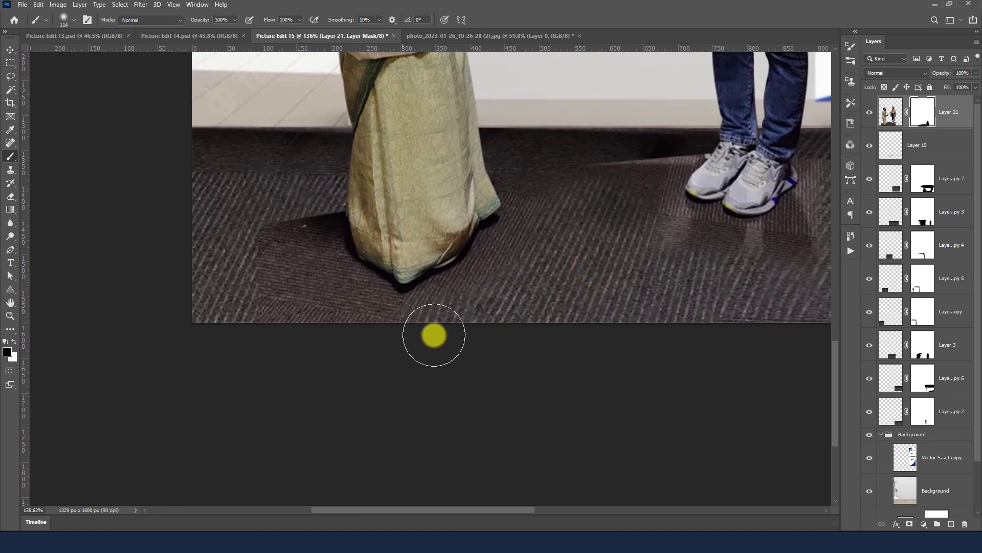
pyautogui.moveTo(270, 199)
pyautogui.mouseDown()
pyautogui.moveTo(259, 263)
pyautogui.moveTo(288, 280)
pyautogui.mouseUp()
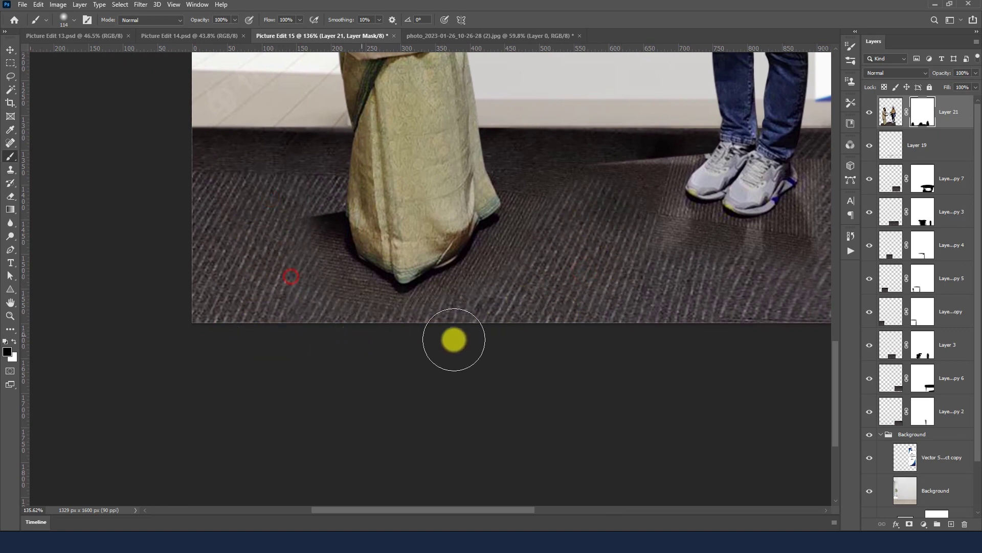
# - Resize the soft brush and paint shadows below and beside the dress hem and near the shoes
pyautogui.scroll(2, 256, 256)
pyautogui.moveTo(303, 229); pyautogui.dragTo(321, 215)
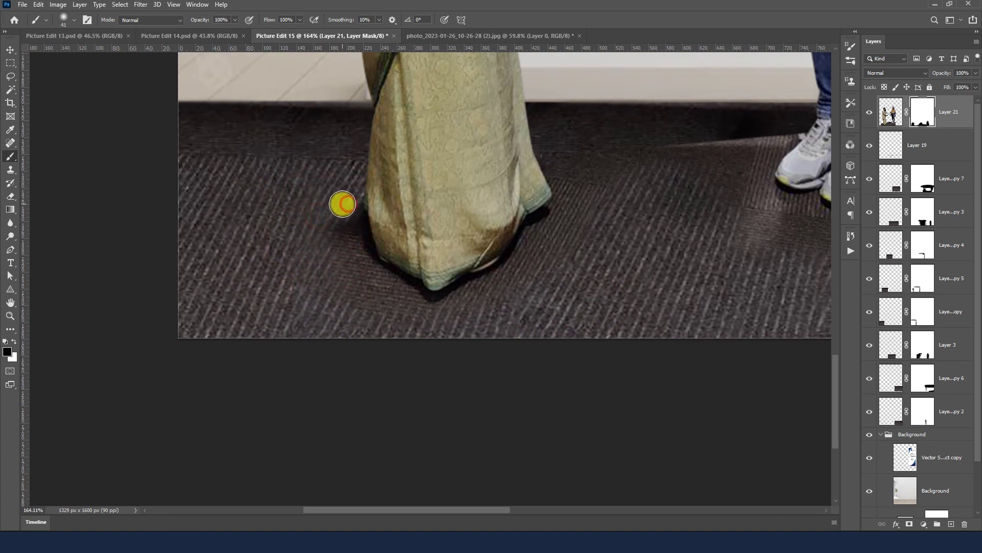
pyautogui.moveTo(343, 204); pyautogui.dragTo(344, 235)
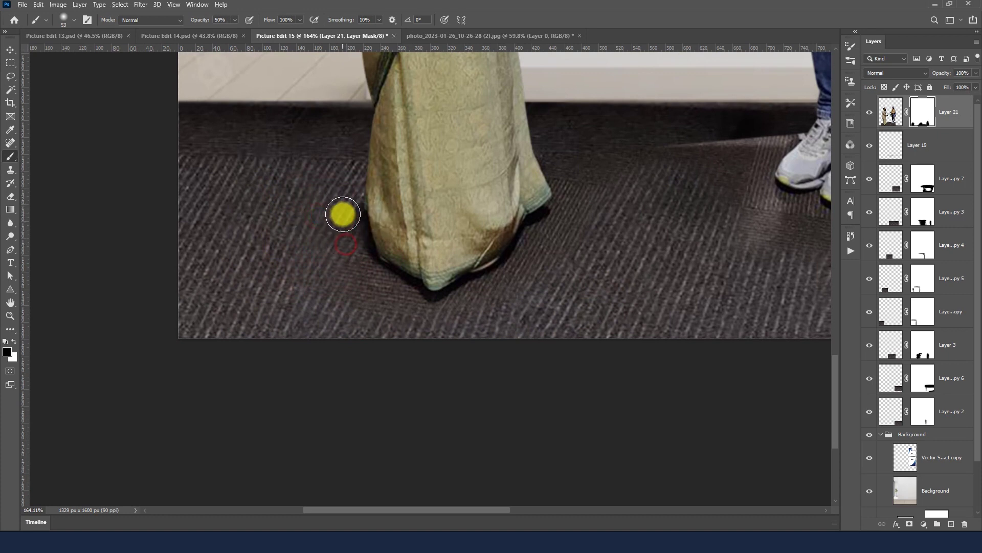
pyautogui.click(379, 287)
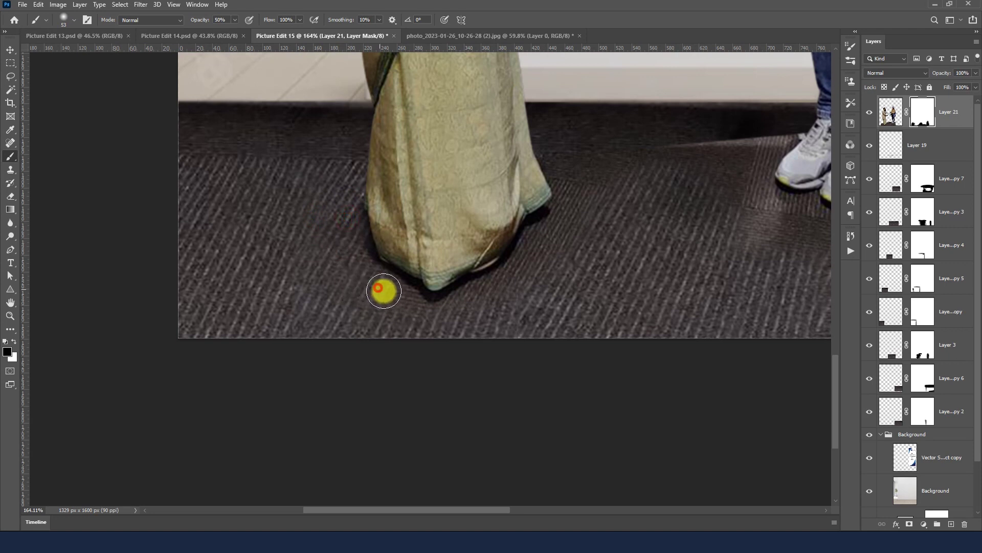
pyautogui.click(536, 261)
pyautogui.moveTo(602, 179)
pyautogui.mouseDown()
pyautogui.moveTo(410, 278)
pyautogui.moveTo(376, 256)
pyautogui.mouseUp()
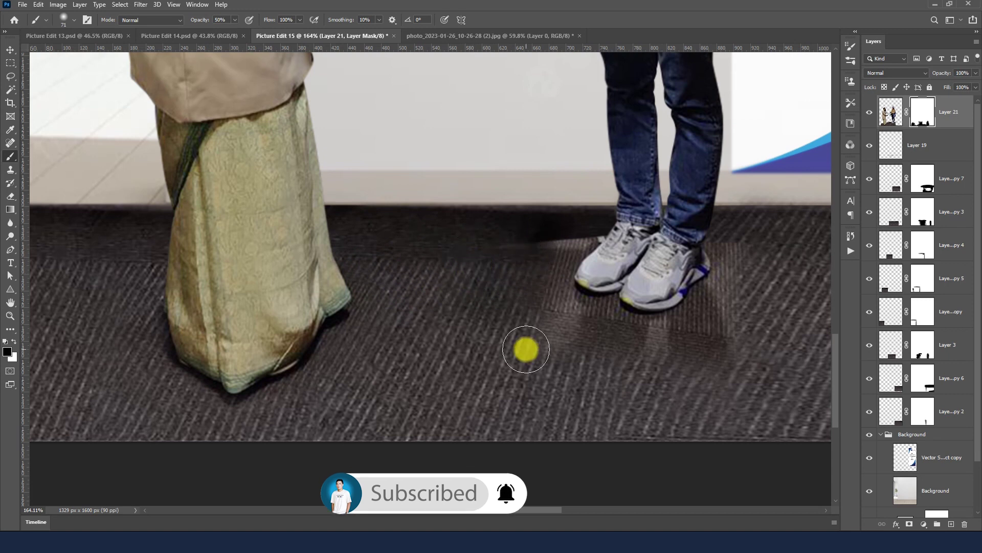
pyautogui.click(530, 308)
pyautogui.moveTo(486, 358); pyautogui.dragTo(296, 325)
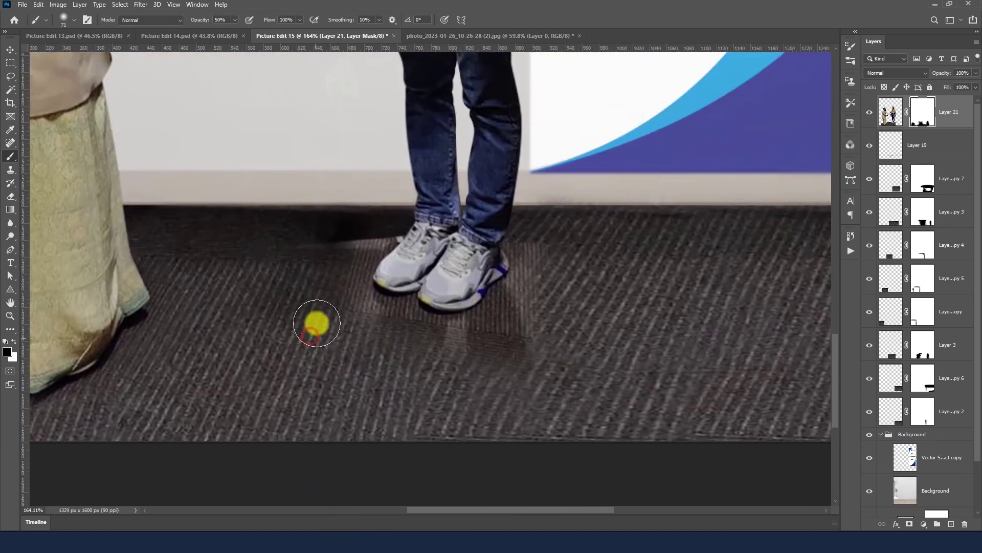
# - With a smaller brush, paint shadows around the shoe and dabs left of the sneakers
pyautogui.keyDown('alt'); pyautogui.rightClick(504, 340); pyautogui.keyUp('alt')
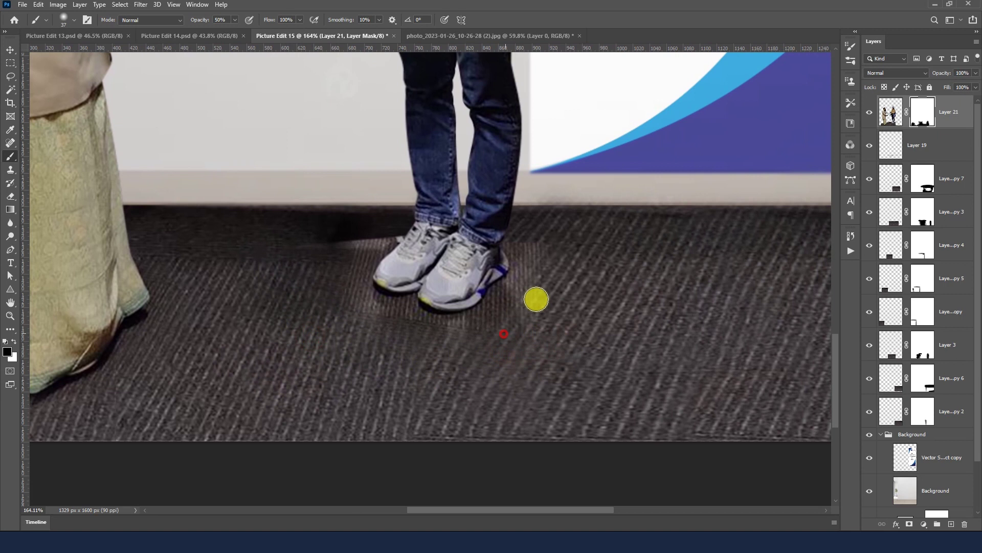
pyautogui.click(534, 250)
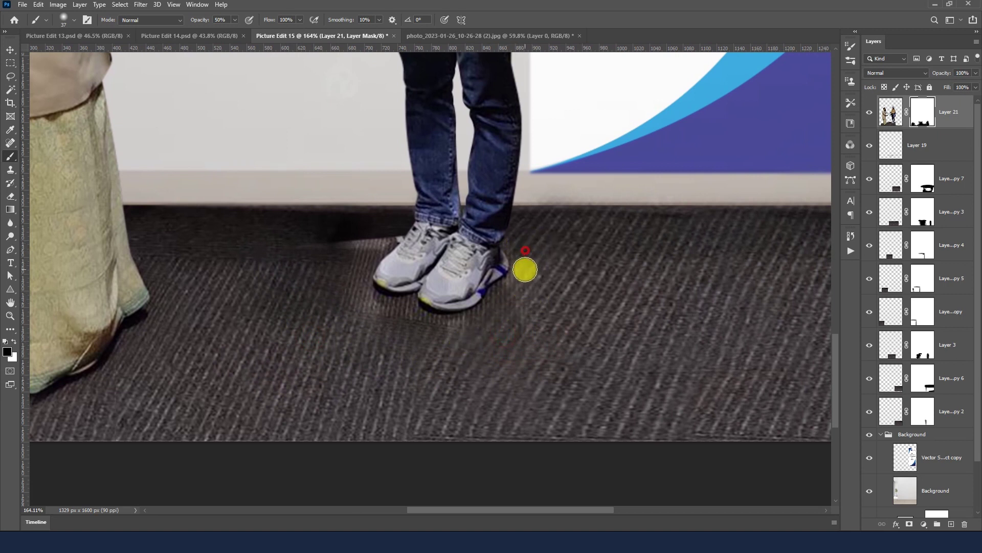
pyautogui.moveTo(519, 283); pyautogui.dragTo(513, 297)
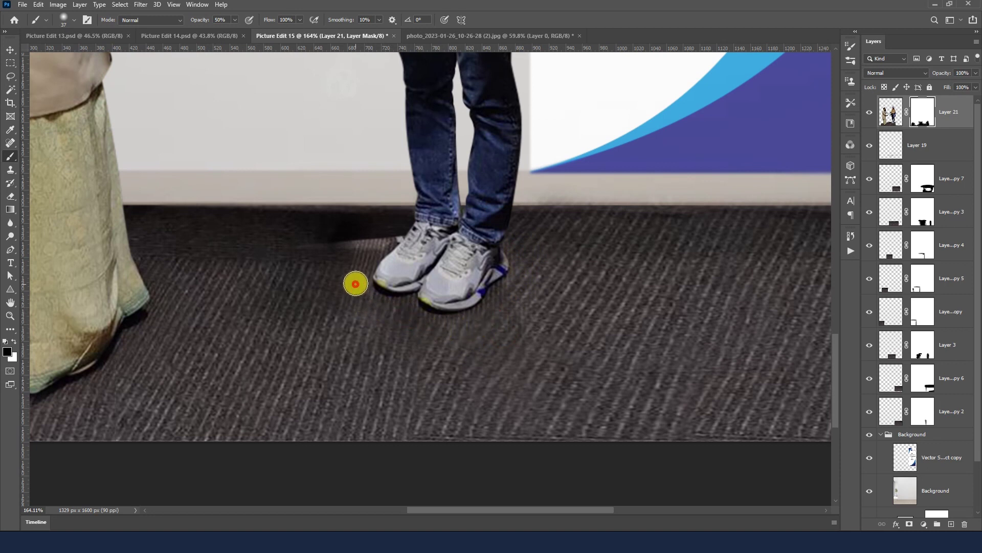
pyautogui.moveTo(345, 244); pyautogui.dragTo(318, 247)
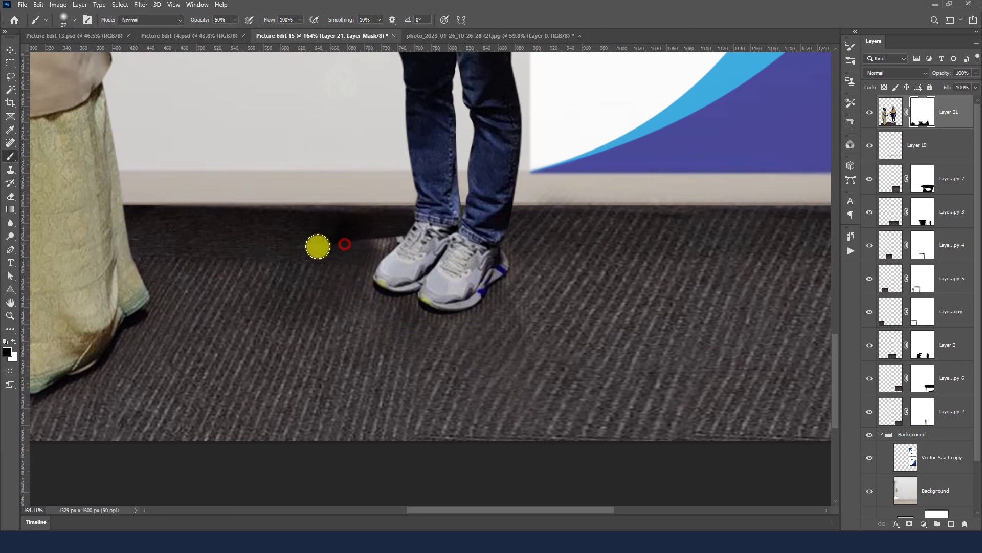
pyautogui.click(314, 241)
pyautogui.click(373, 241)
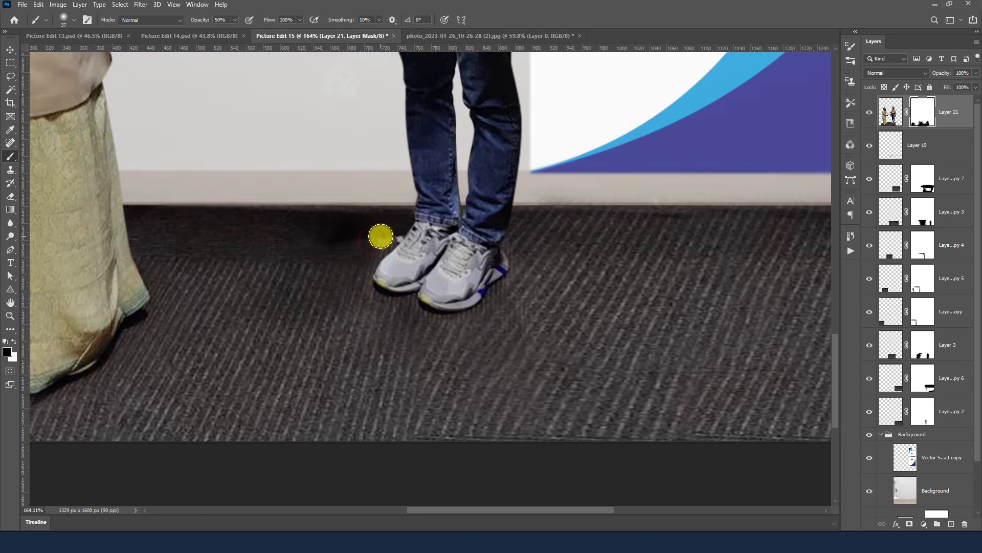
pyautogui.scroll(2, 396, 226)
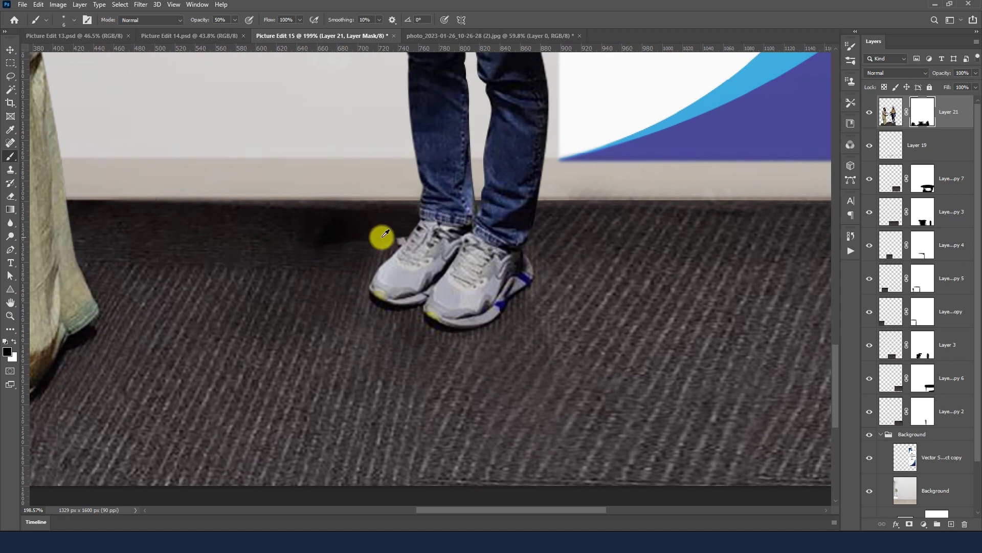
pyautogui.press(']')
pyautogui.press(']')
pyautogui.press(']')
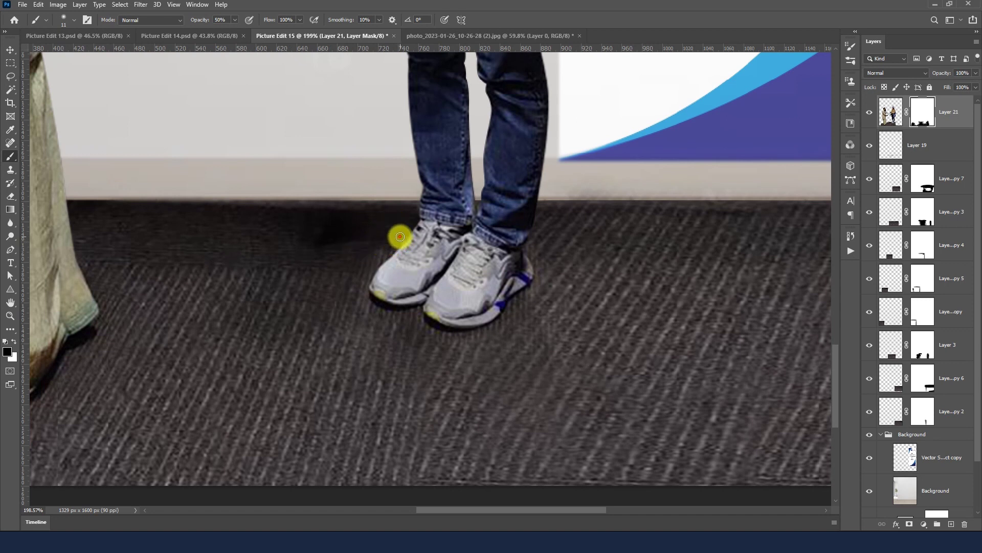
# - Add a final soft shadow left of the shoes
pyautogui.scroll(-5, 440, 294)
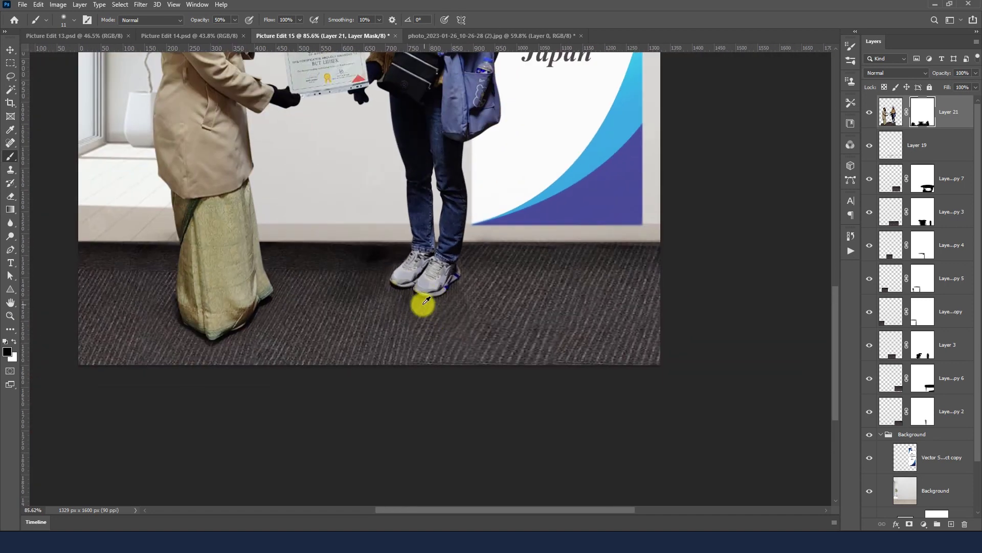
pyautogui.scroll(2, 427, 301)
pyautogui.click(376, 243)
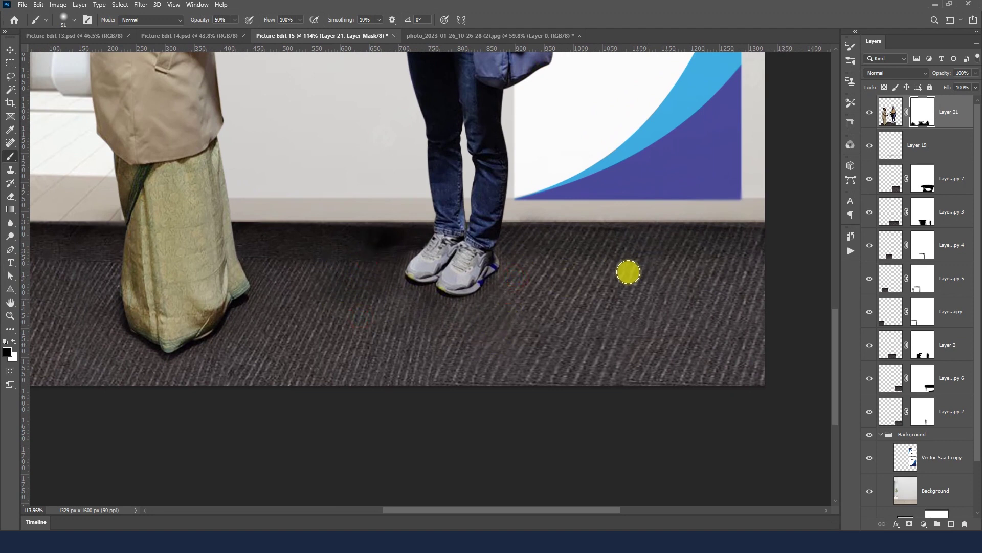
pyautogui.scroll(-2, 445, 366)
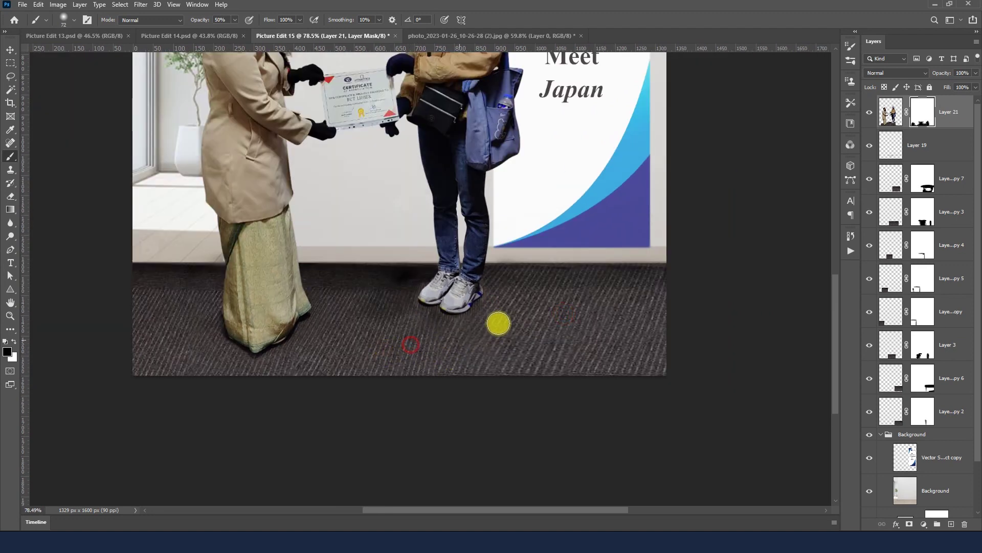
pyautogui.scroll(-1, 547, 345)
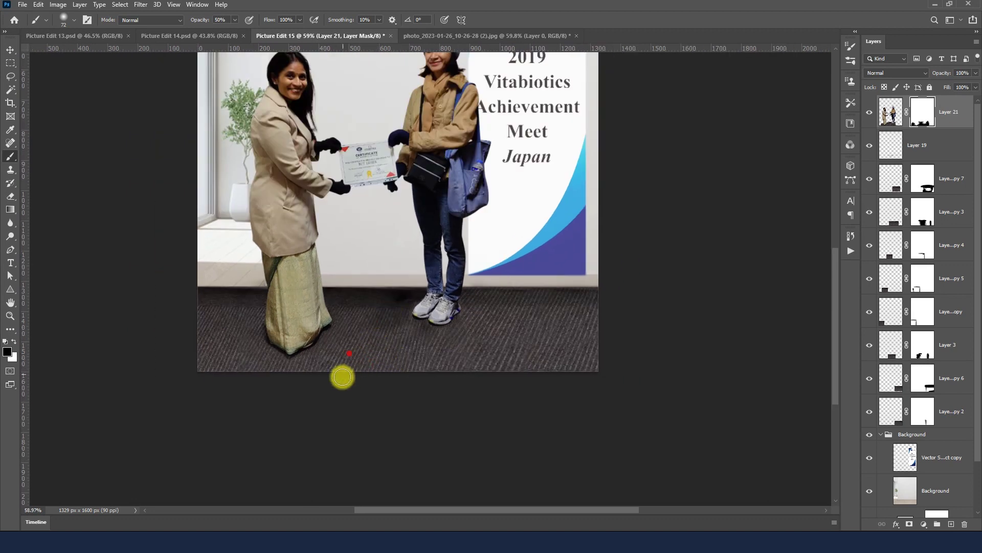
pyautogui.scroll(-1, 480, 375)
pyautogui.scroll(2, 307, 402)
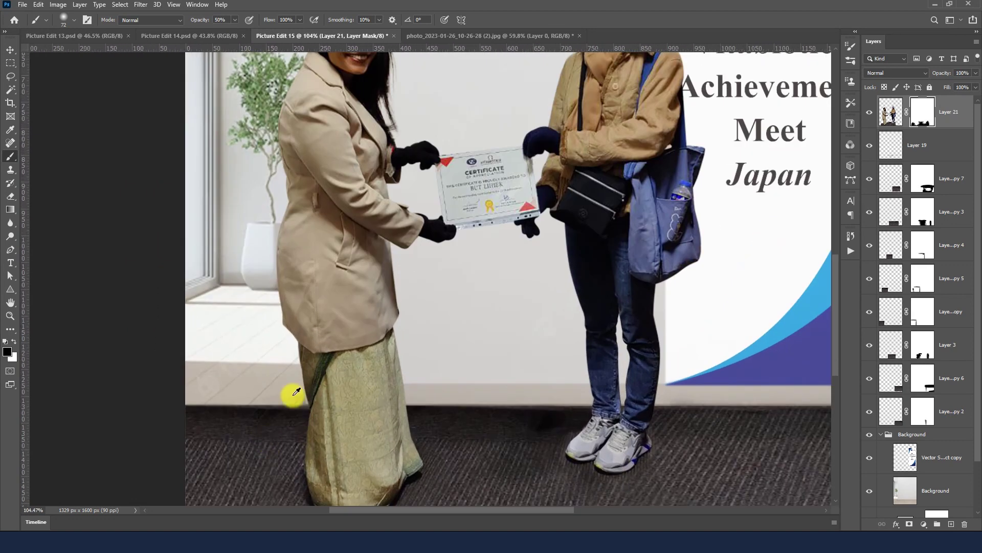
pyautogui.scroll(-4, 292, 394)
# - Apply the mask permanently to the figures' layer
pyautogui.click(10, 50)
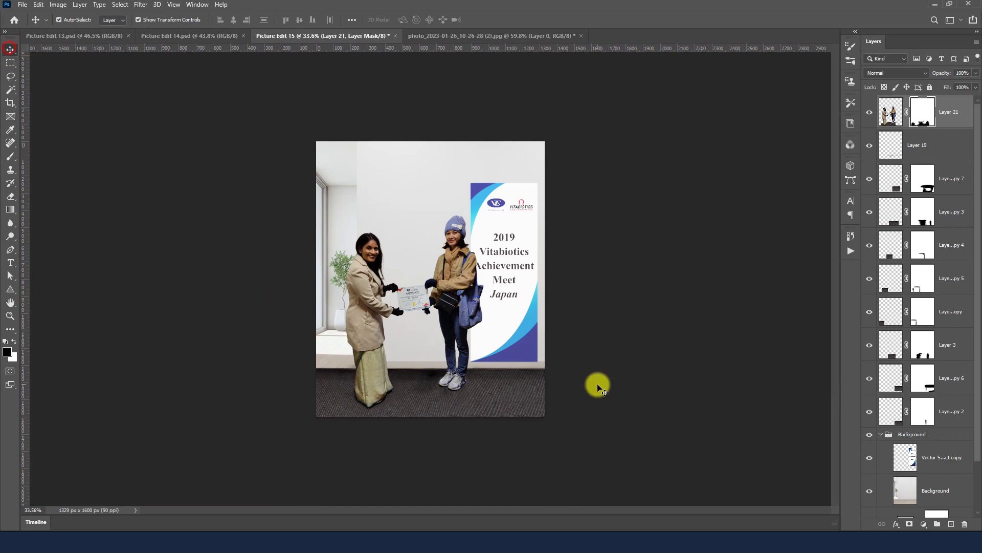
pyautogui.click(597, 387)
pyautogui.scroll(2, 562, 392)
pyautogui.scroll(-3, 479, 271)
pyautogui.scroll(3, 563, 358)
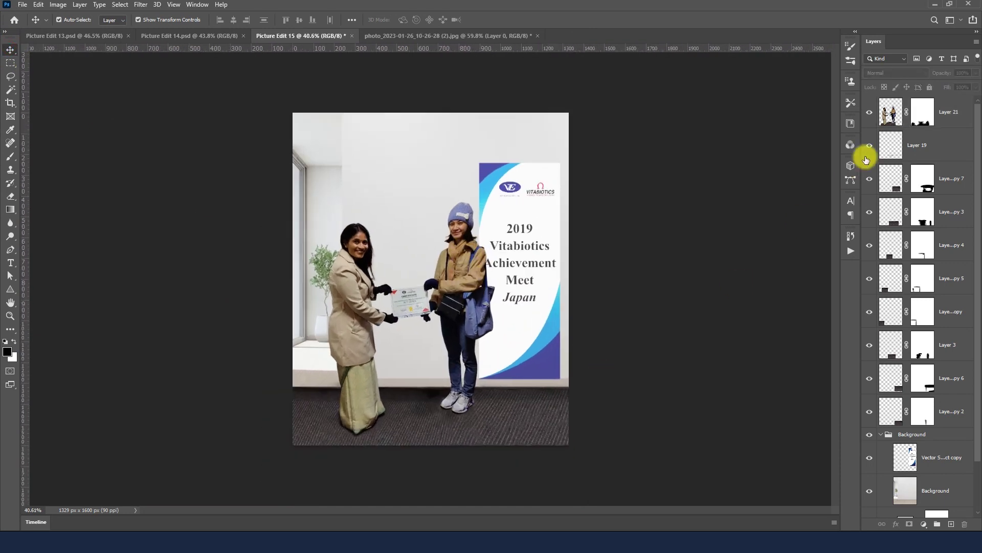
pyautogui.rightClick(919, 119)
pyautogui.click(921, 142)
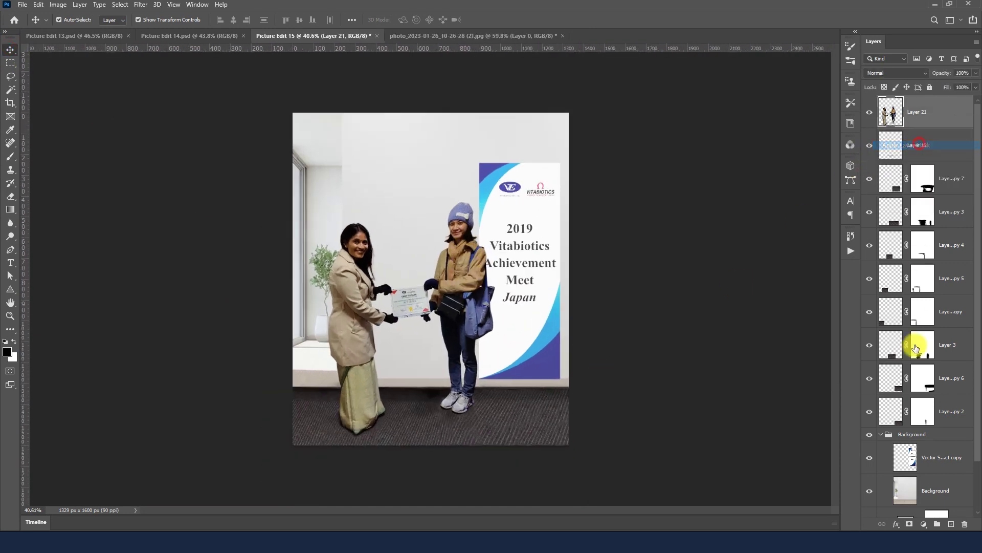
# - Stamp Layer 21 and below into Layer 21 (merged) and apply the Camera Raw grade
pyautogui.click(953, 416)
pyautogui.keyDown('shift'); pyautogui.click(932, 112); pyautogui.keyUp('shift')
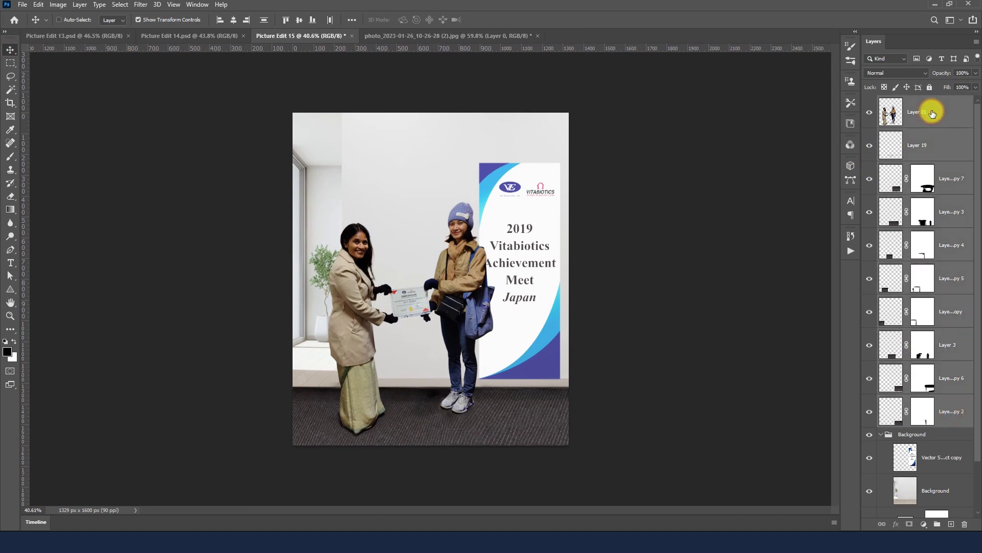
pyautogui.hotkey('ctrl', 'alt', 'e')
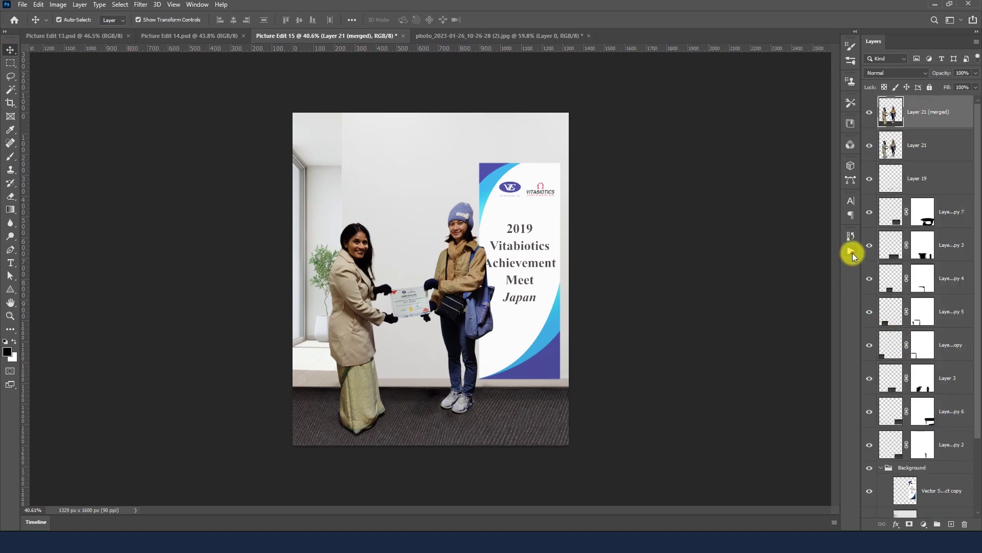
pyautogui.click(851, 251)
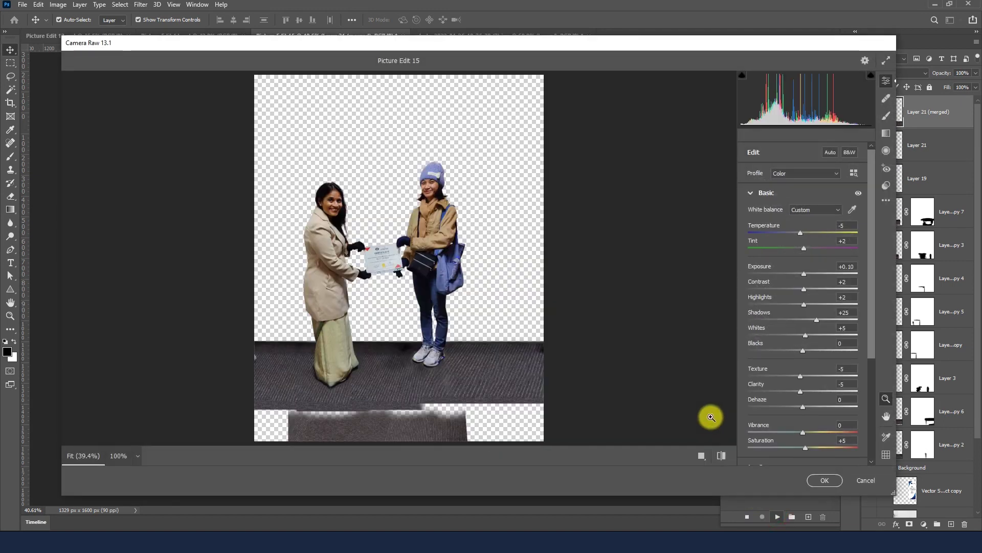
pyautogui.click(822, 483)
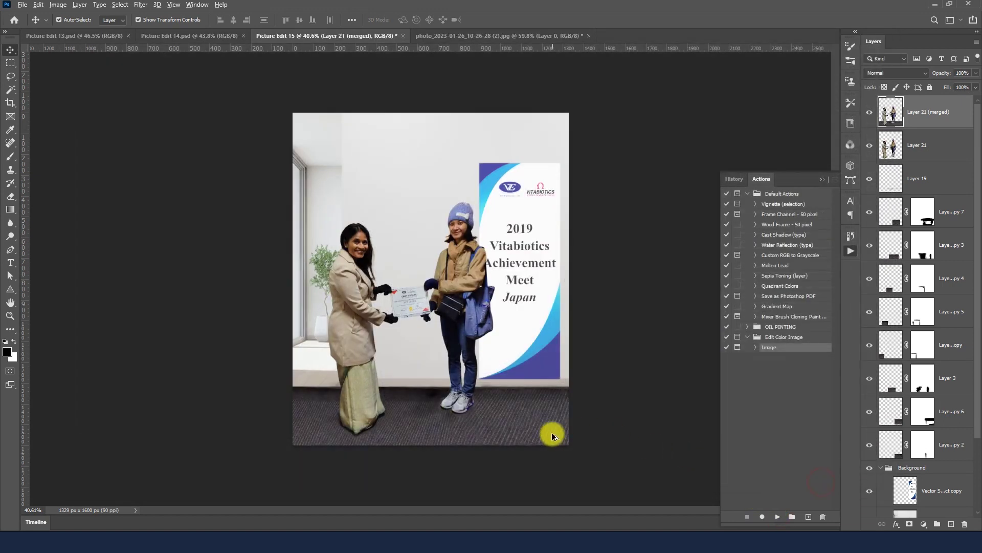
pyautogui.scroll(3, 552, 431)
pyautogui.scroll(4, 492, 416)
pyautogui.scroll(2, 479, 447)
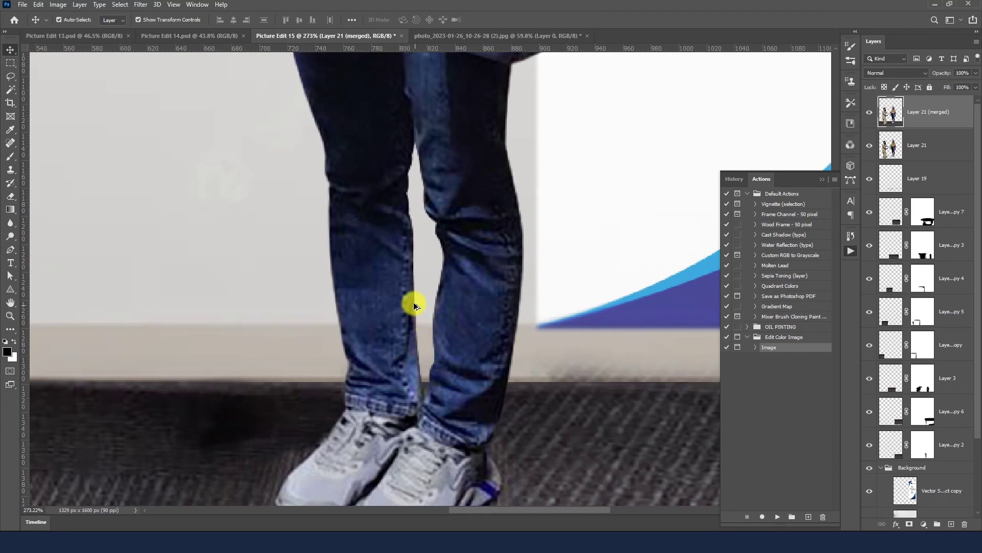
pyautogui.scroll(-3, 403, 270)
pyautogui.scroll(-2, 394, 268)
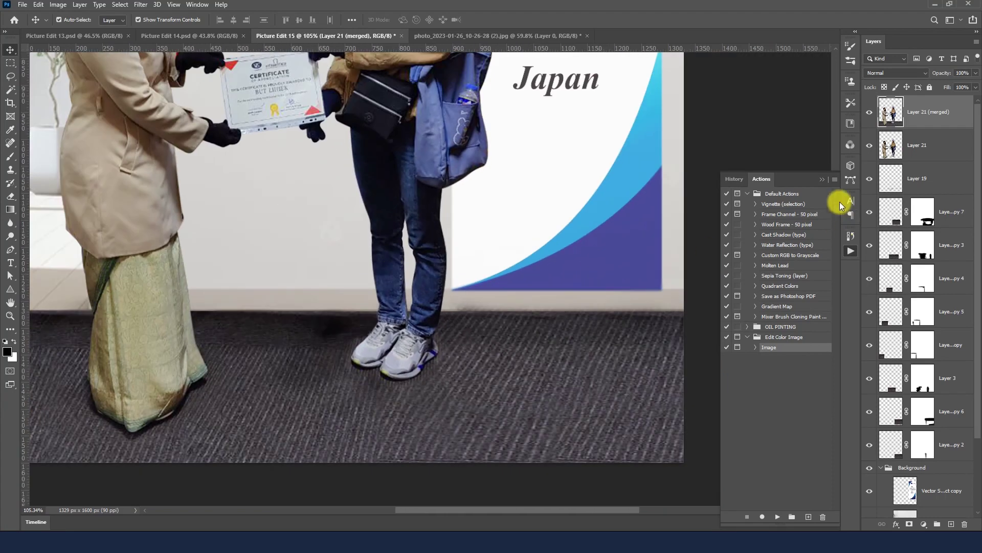
pyautogui.click(822, 180)
pyautogui.scroll(-3, 562, 306)
pyautogui.scroll(1, 482, 300)
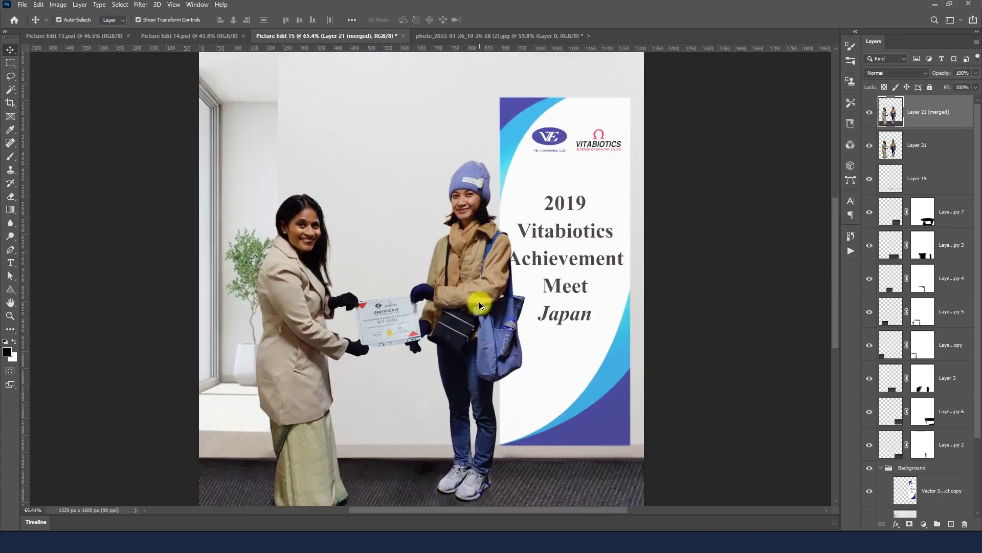
pyautogui.scroll(2, 483, 302)
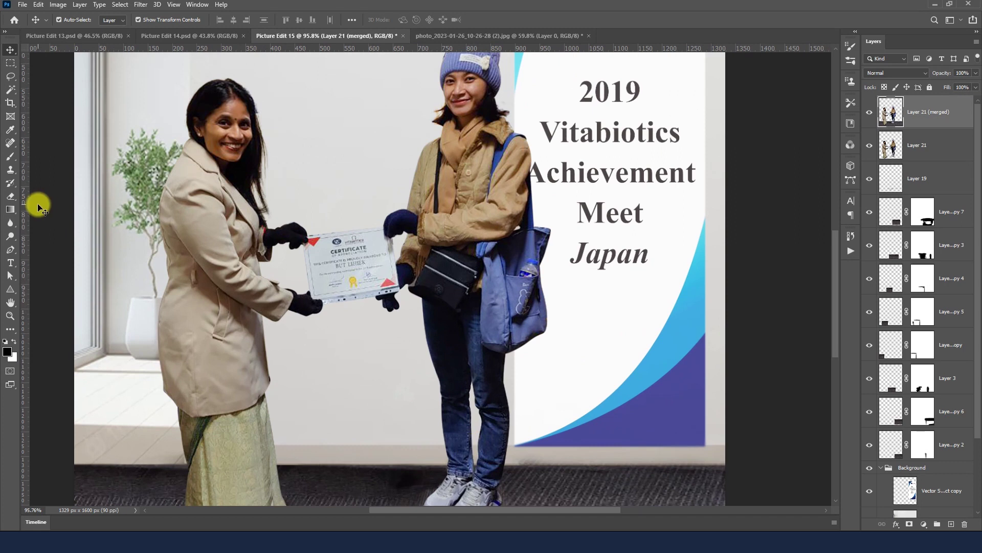
# - Blur the dark floor shadows around the shoes, then deselect the merged layer
pyautogui.click(10, 225)
pyautogui.scroll(1, 509, 454)
pyautogui.scroll(1, 542, 283)
pyautogui.scroll(1, 516, 309)
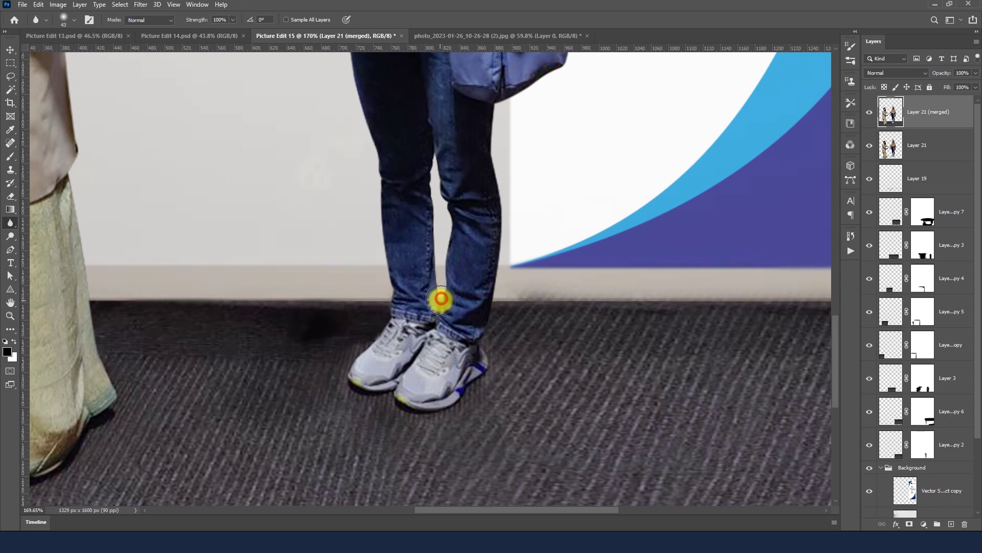
pyautogui.scroll(-1, 371, 313)
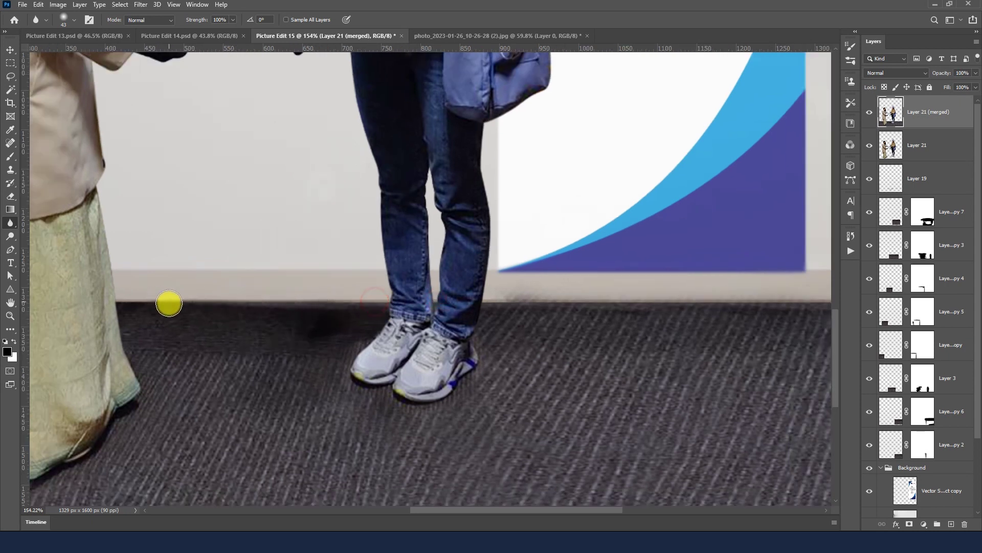
pyautogui.scroll(-6, 351, 307)
pyautogui.scroll(-3, 358, 307)
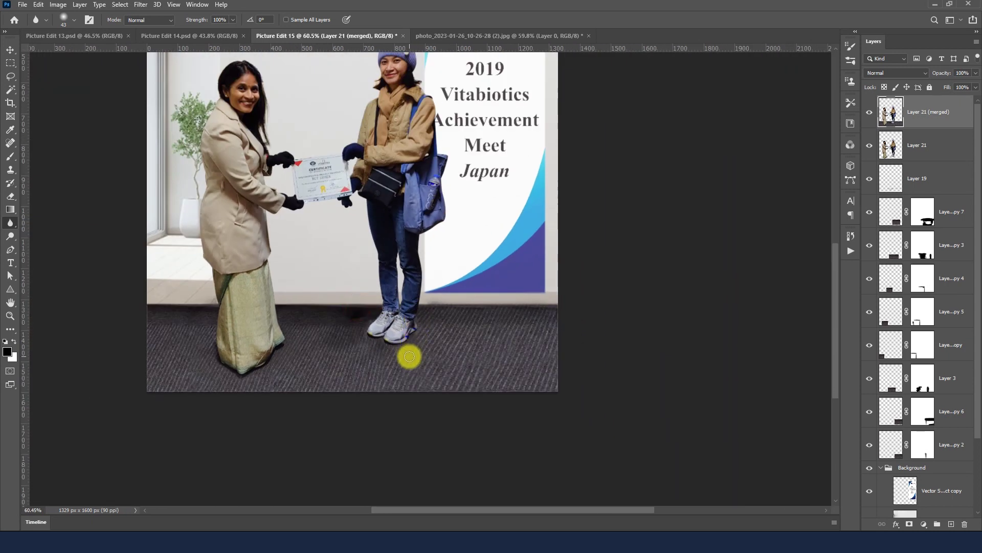
pyautogui.scroll(-4, 410, 358)
pyautogui.click(10, 50)
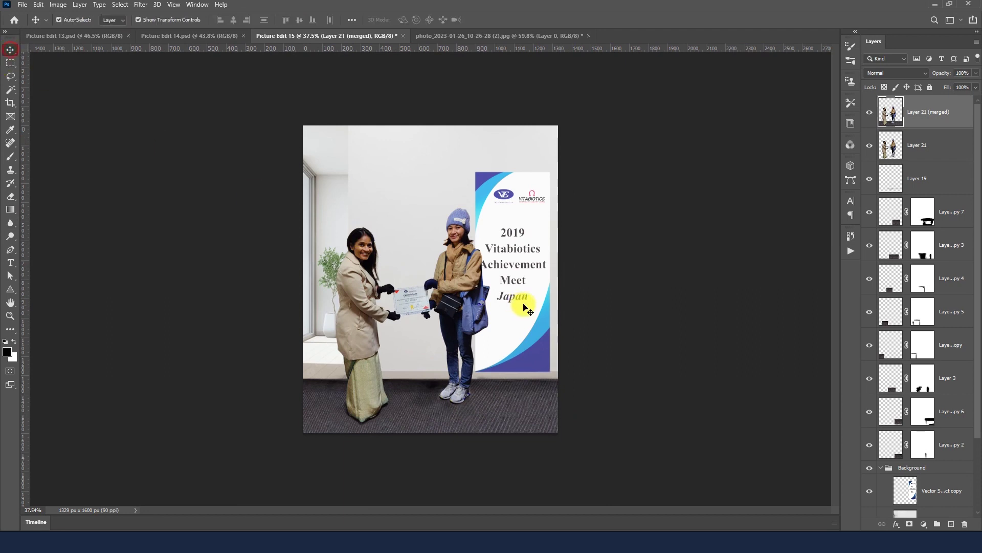
pyautogui.click(637, 325)
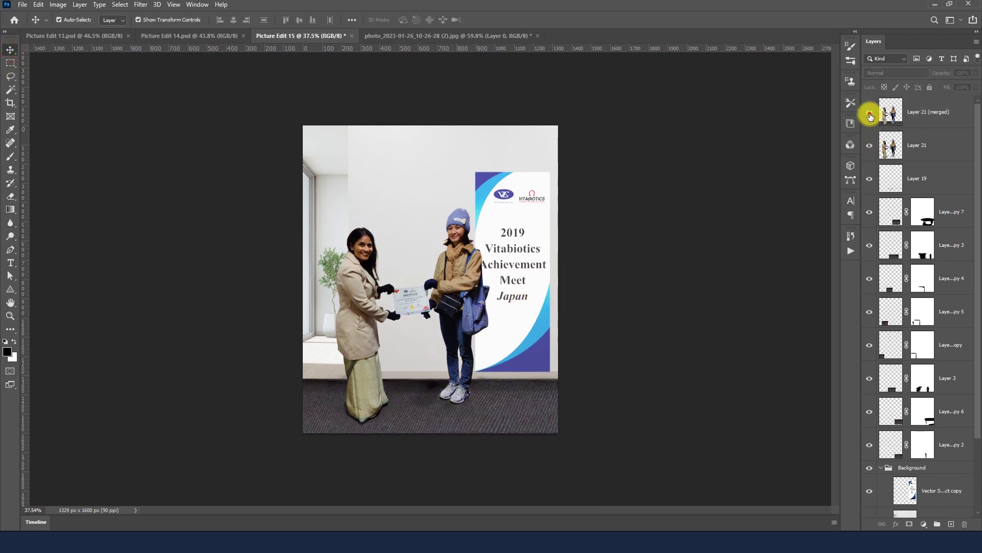
# - On merged Layer 21, Magic Wand-select the left woman's face, including her chin and forehead
pyautogui.scroll(2, 405, 245)
pyautogui.scroll(2, 333, 281)
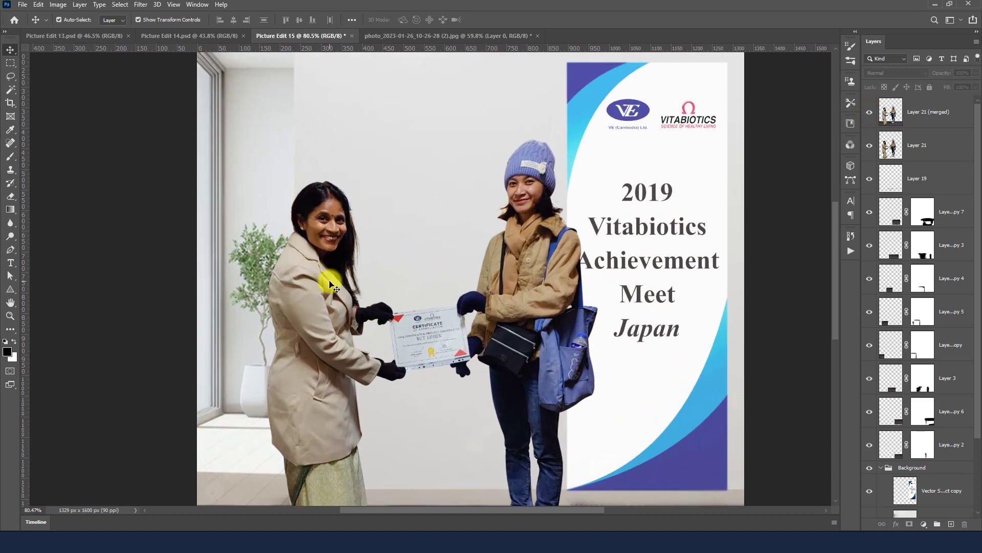
pyautogui.press('w')
pyautogui.scroll(2, 317, 240)
pyautogui.scroll(1, 388, 241)
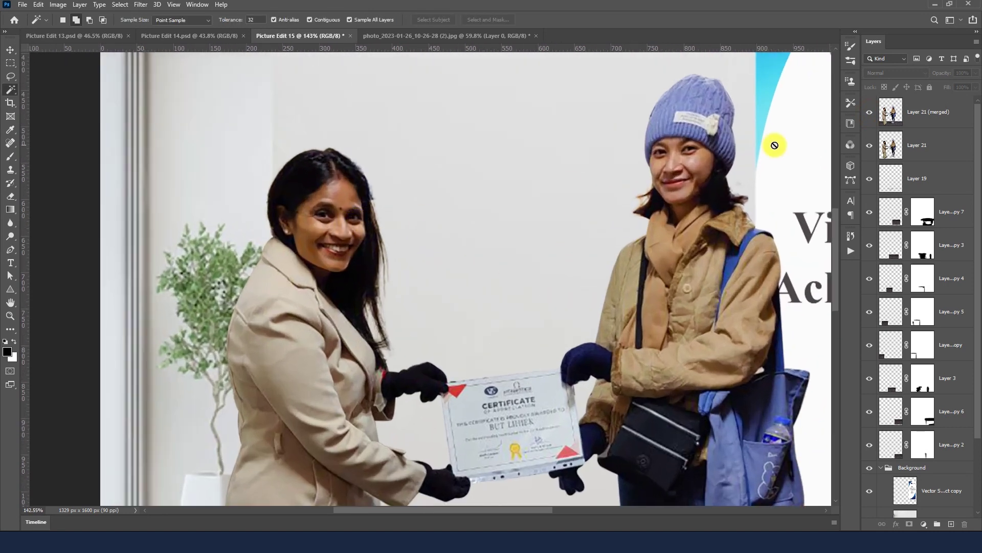
pyautogui.click(881, 117)
pyautogui.click(317, 227)
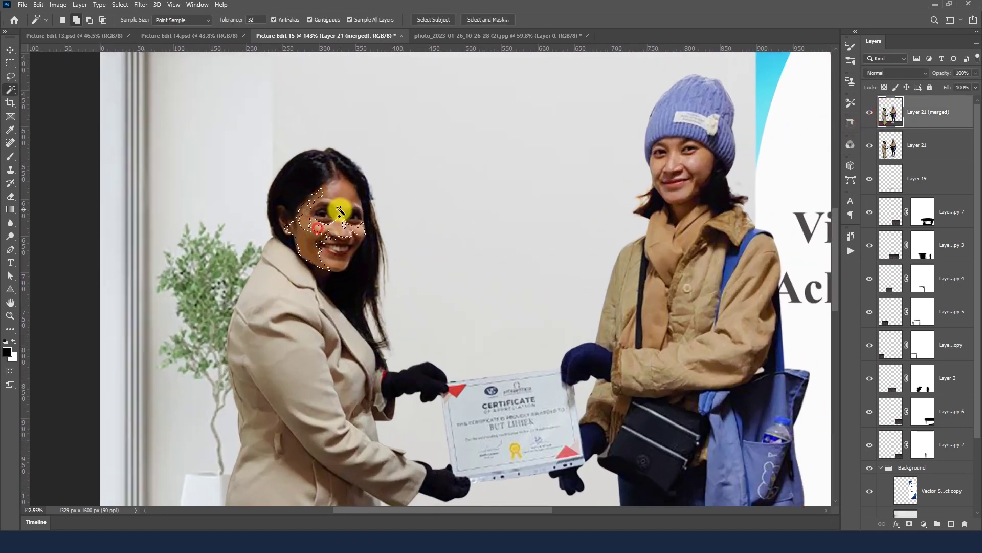
pyautogui.click(333, 266)
pyautogui.click(329, 187)
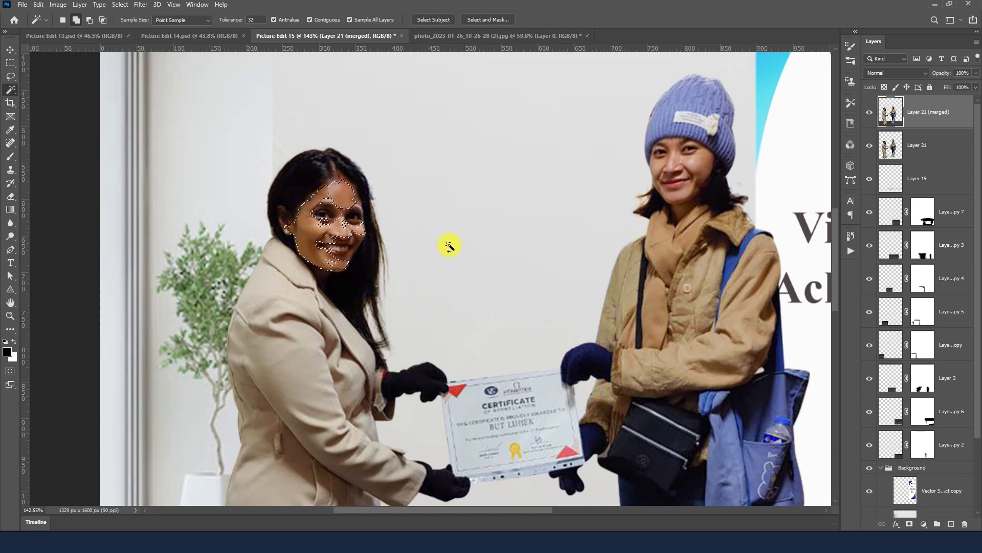
# - Add the right woman's face, including its remaining patches, to the selection
pyautogui.click(684, 193)
pyautogui.click(664, 197)
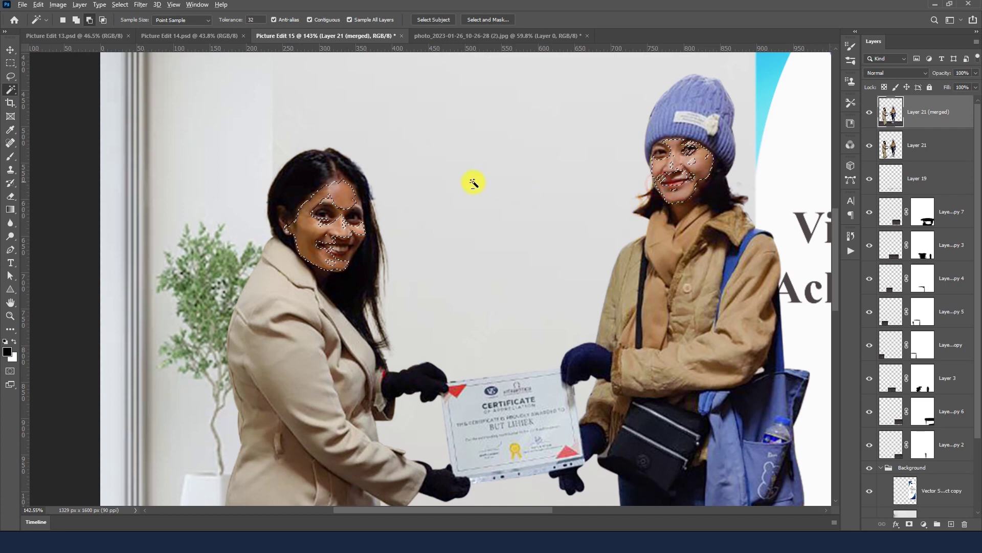
pyautogui.hscroll(2, 471, 180)
pyautogui.keyDown('alt'); pyautogui.click(631, 168); pyautogui.keyUp('alt')
pyautogui.scroll(1, 632, 168)
pyautogui.keyDown('shift'); pyautogui.click(619, 159); pyautogui.keyUp('shift')
pyautogui.scroll(-1, 453, 237)
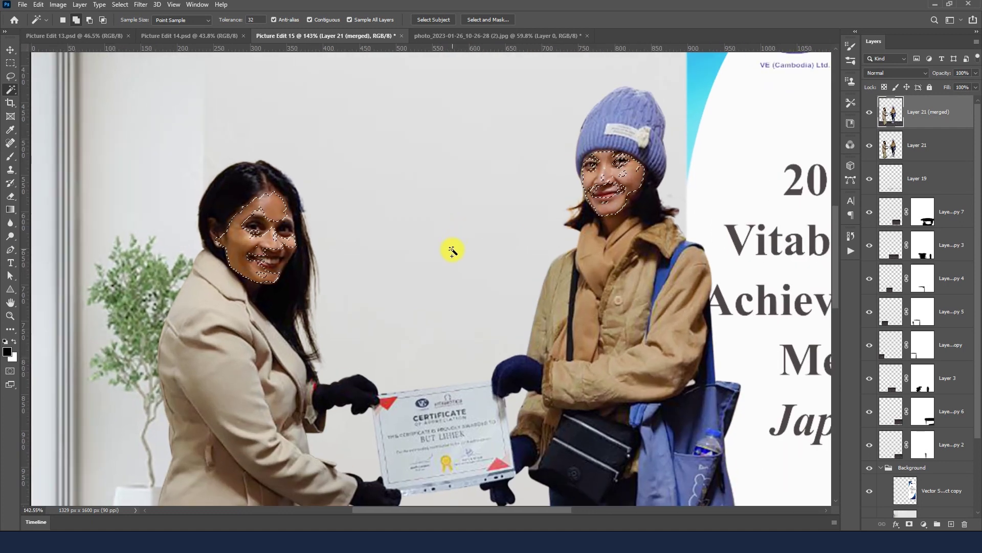
# - Feather the face selection by 5 px
pyautogui.press('l')
pyautogui.rightClick(581, 205)
pyautogui.click(589, 231)
pyautogui.write('5')
pyautogui.press('Return')
# - Raise the selected faces' Levels midtone to 1.31, then deselect
pyautogui.hotkey('ctrl', 'l')
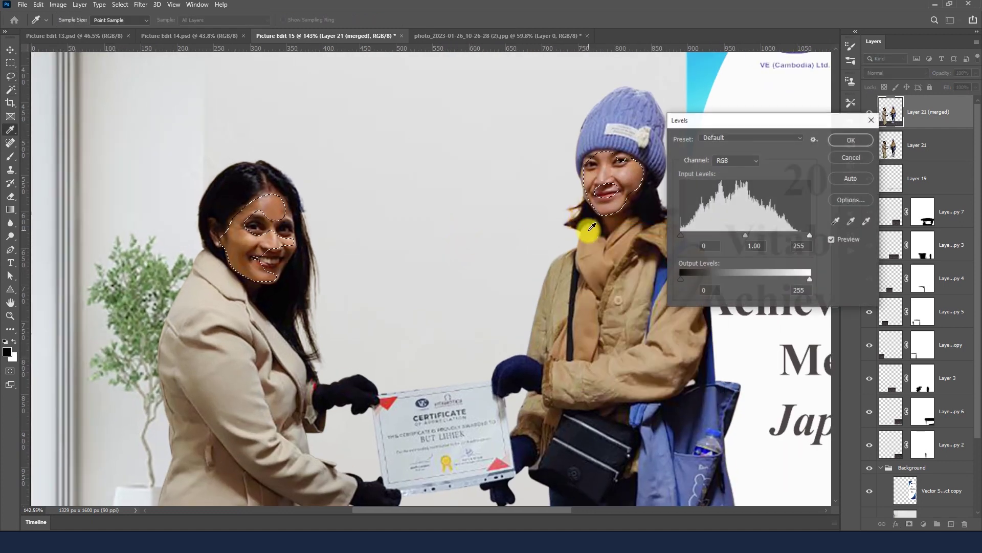
pyautogui.moveTo(745, 235); pyautogui.dragTo(732, 234)
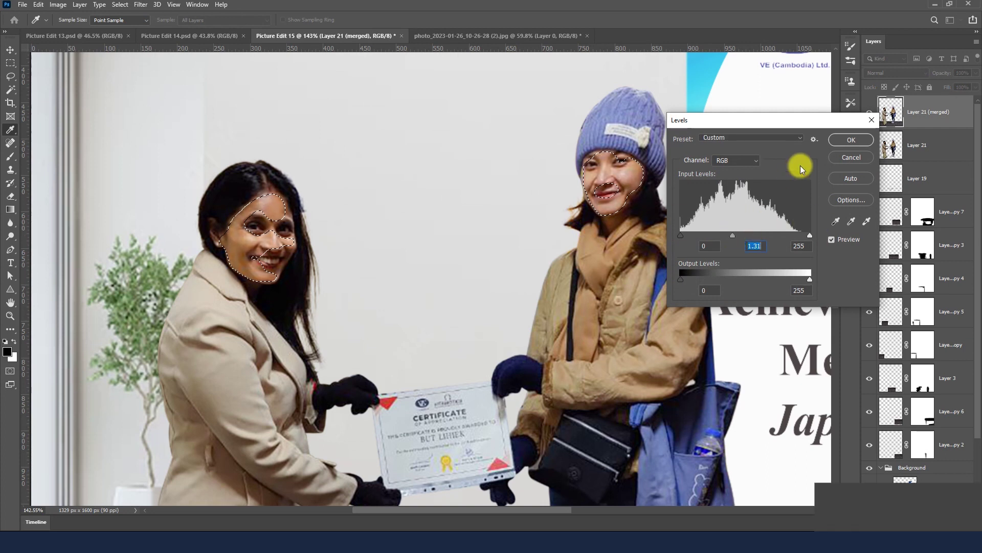
pyautogui.click(843, 149)
pyautogui.press('l')
# - Toggle the layer's visibility to compare the faces before and after brightening
pyautogui.scroll(-2, 420, 217)
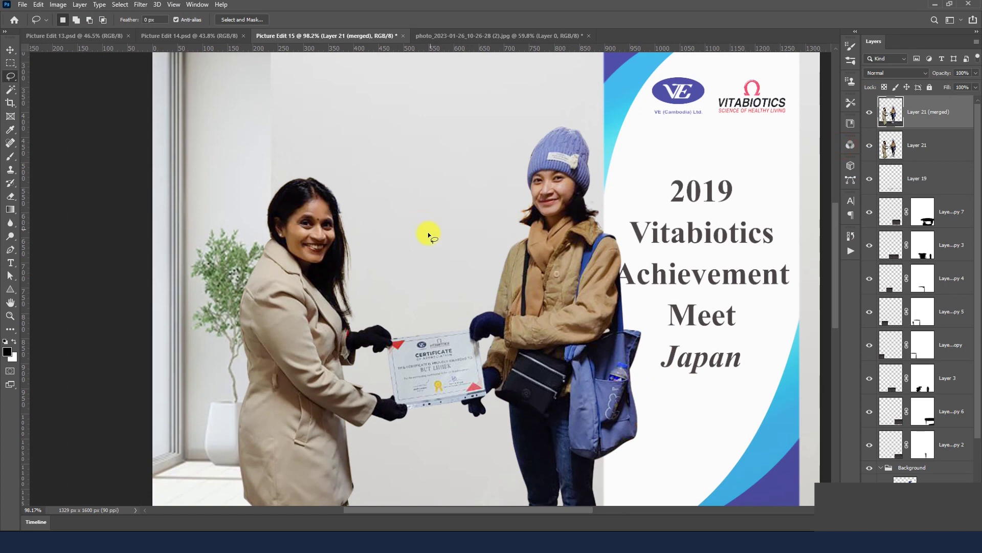
pyautogui.scroll(-2, 428, 232)
pyautogui.scroll(1, 469, 171)
pyautogui.click(870, 115)
pyautogui.click(870, 116)
pyautogui.click(869, 115)
pyautogui.click(870, 116)
pyautogui.scroll(-4, 507, 188)
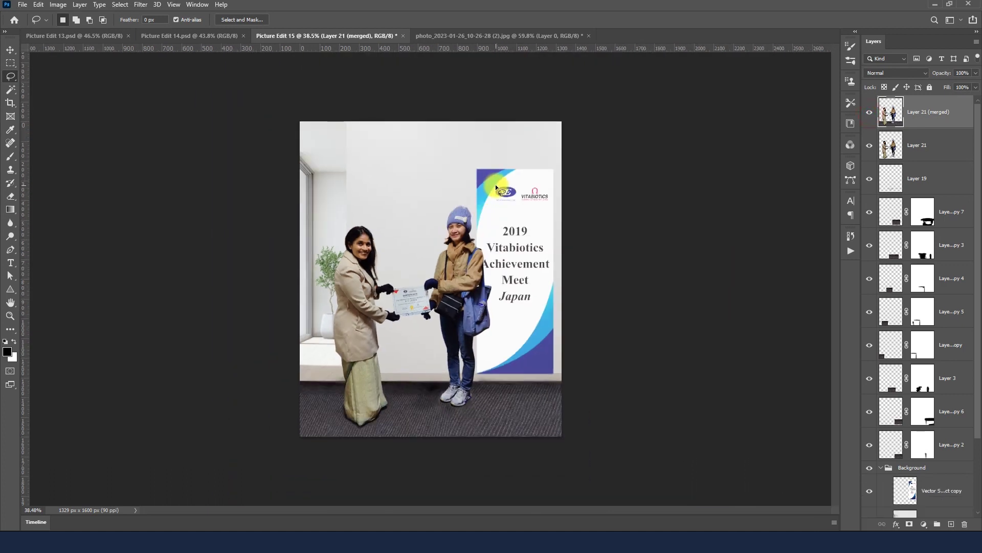
pyautogui.click(10, 53)
pyautogui.click(90, 185)
pyautogui.scroll(3, 441, 420)
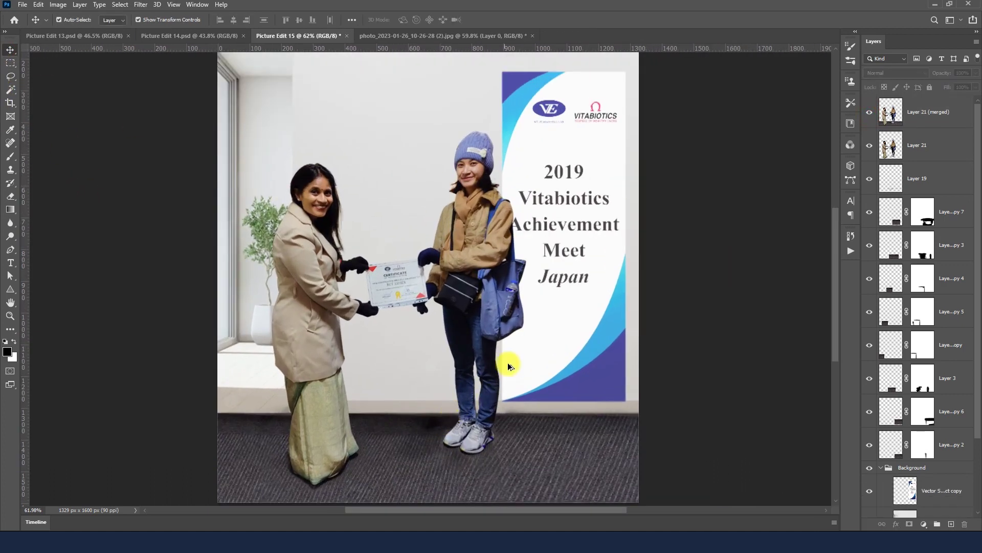
pyautogui.scroll(-1, 525, 323)
pyautogui.scroll(-2, 520, 313)
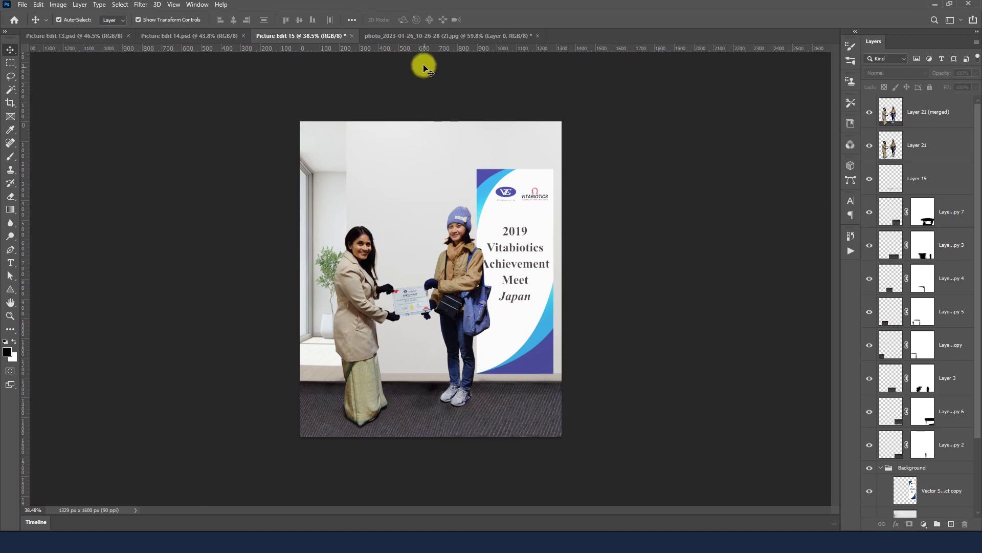
pyautogui.click(412, 37)
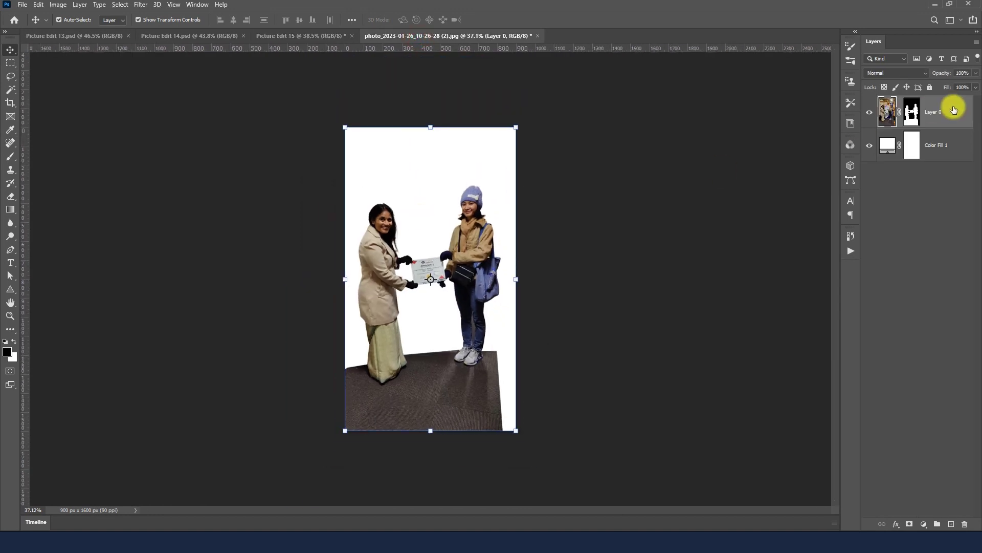
pyautogui.keyDown('shift'); pyautogui.click(913, 115); pyautogui.keyUp('shift')
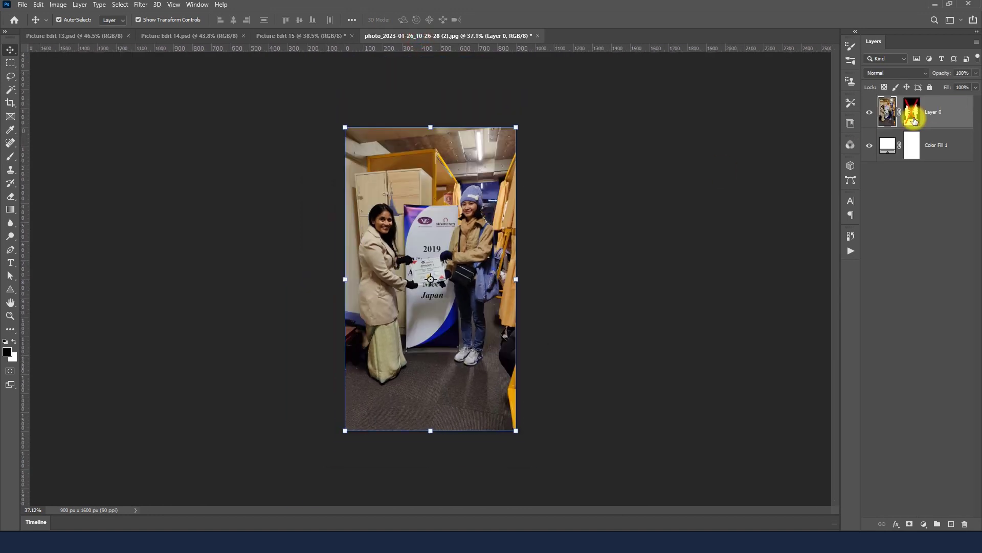
pyautogui.keyDown('shift'); pyautogui.click(914, 120); pyautogui.keyUp('shift')
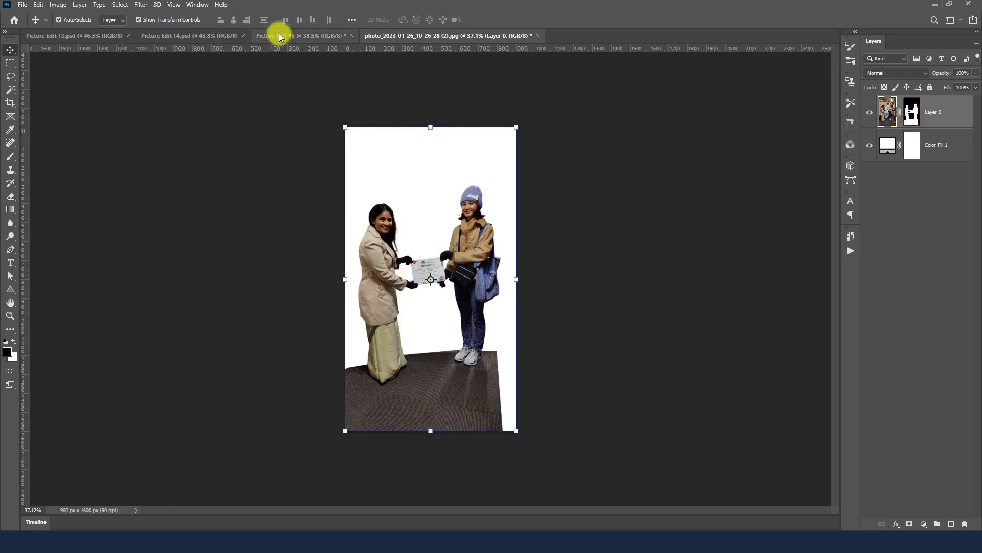
pyautogui.click(279, 34)
pyautogui.scroll(2, 471, 302)
pyautogui.scroll(3, 470, 287)
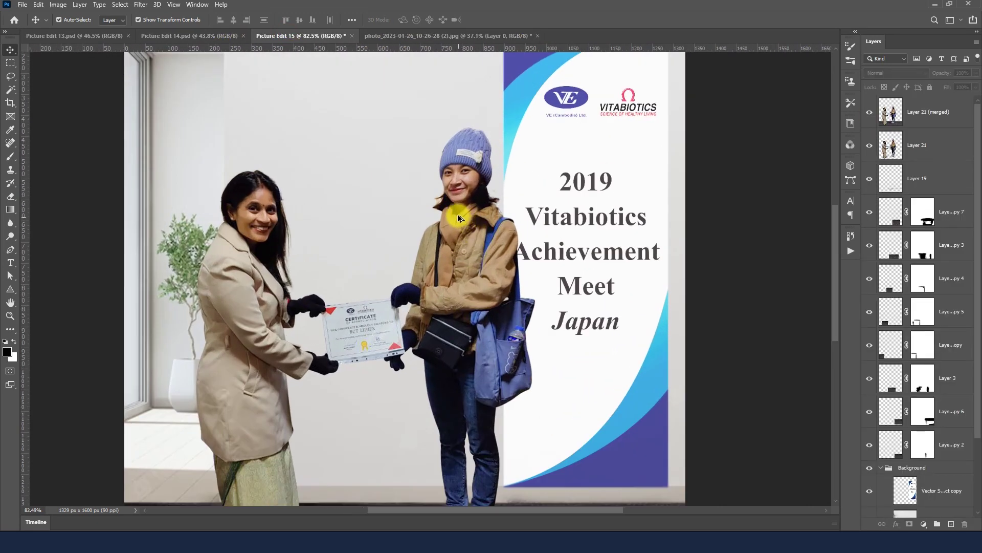
pyautogui.scroll(3, 453, 204)
pyautogui.scroll(-5, 373, 176)
pyautogui.scroll(-3, 357, 204)
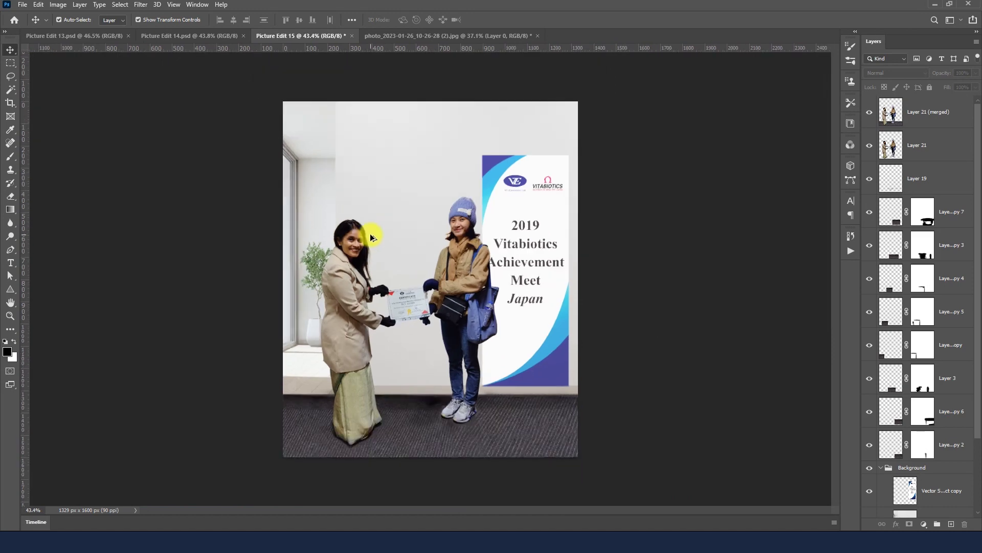